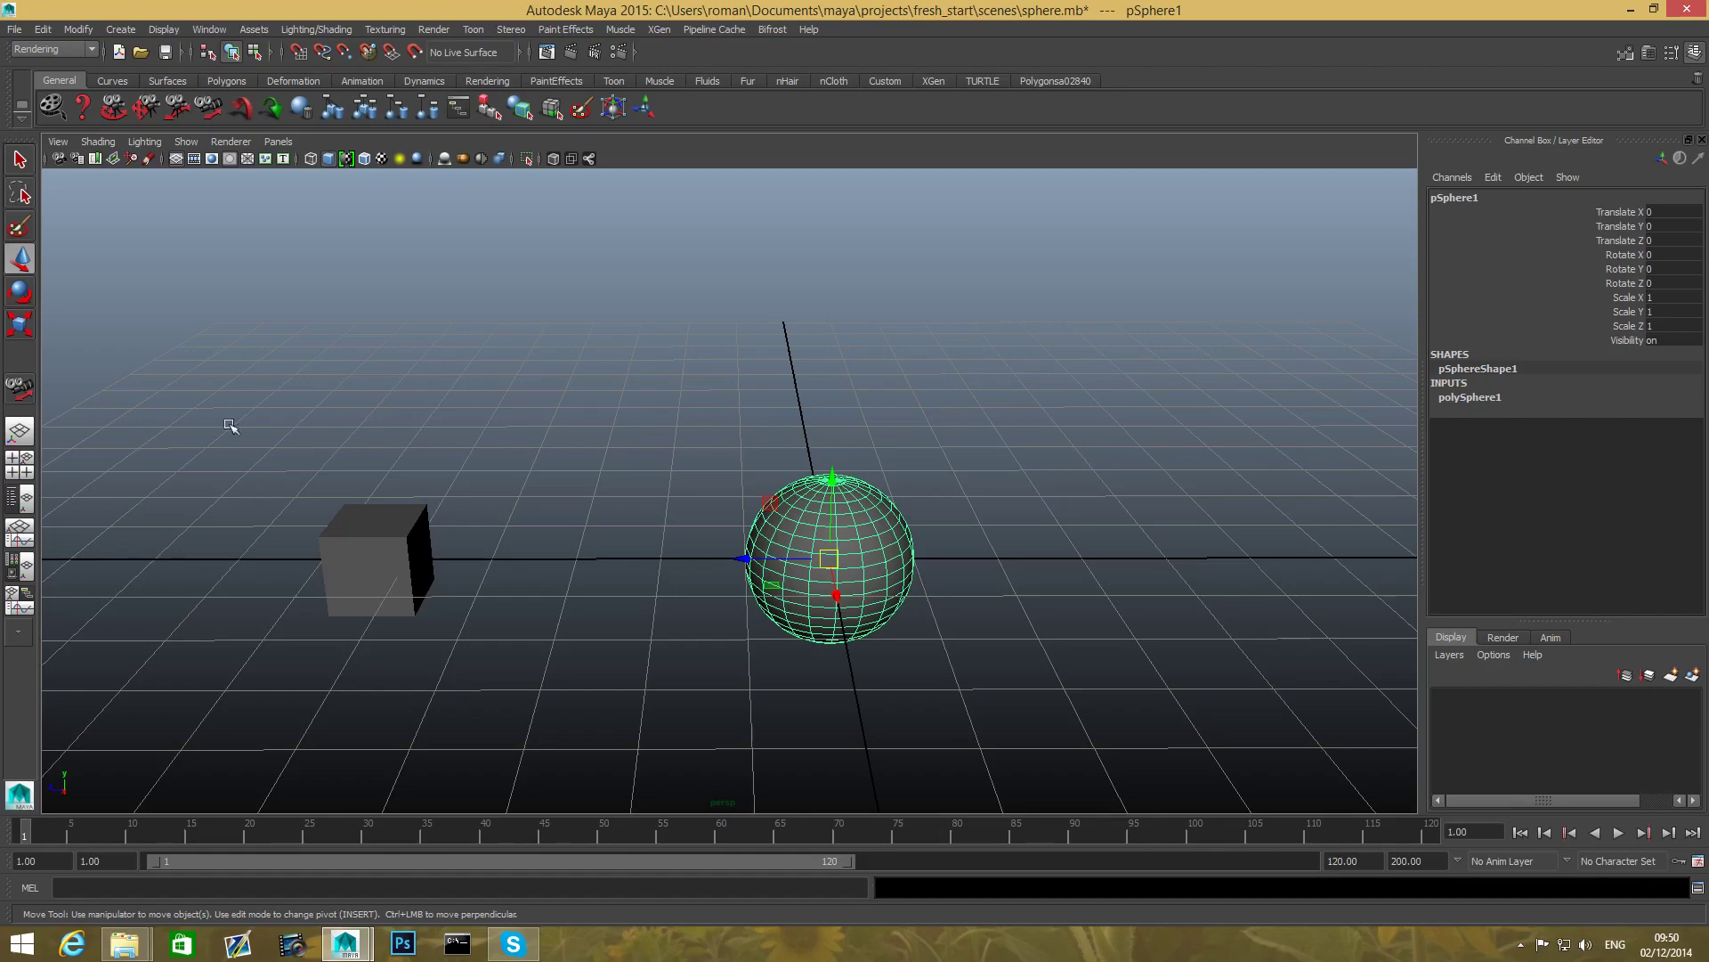
# - Switch from the Move Tool to the Select Tool and show the Surfaces shelf
pyautogui.click(21, 158)
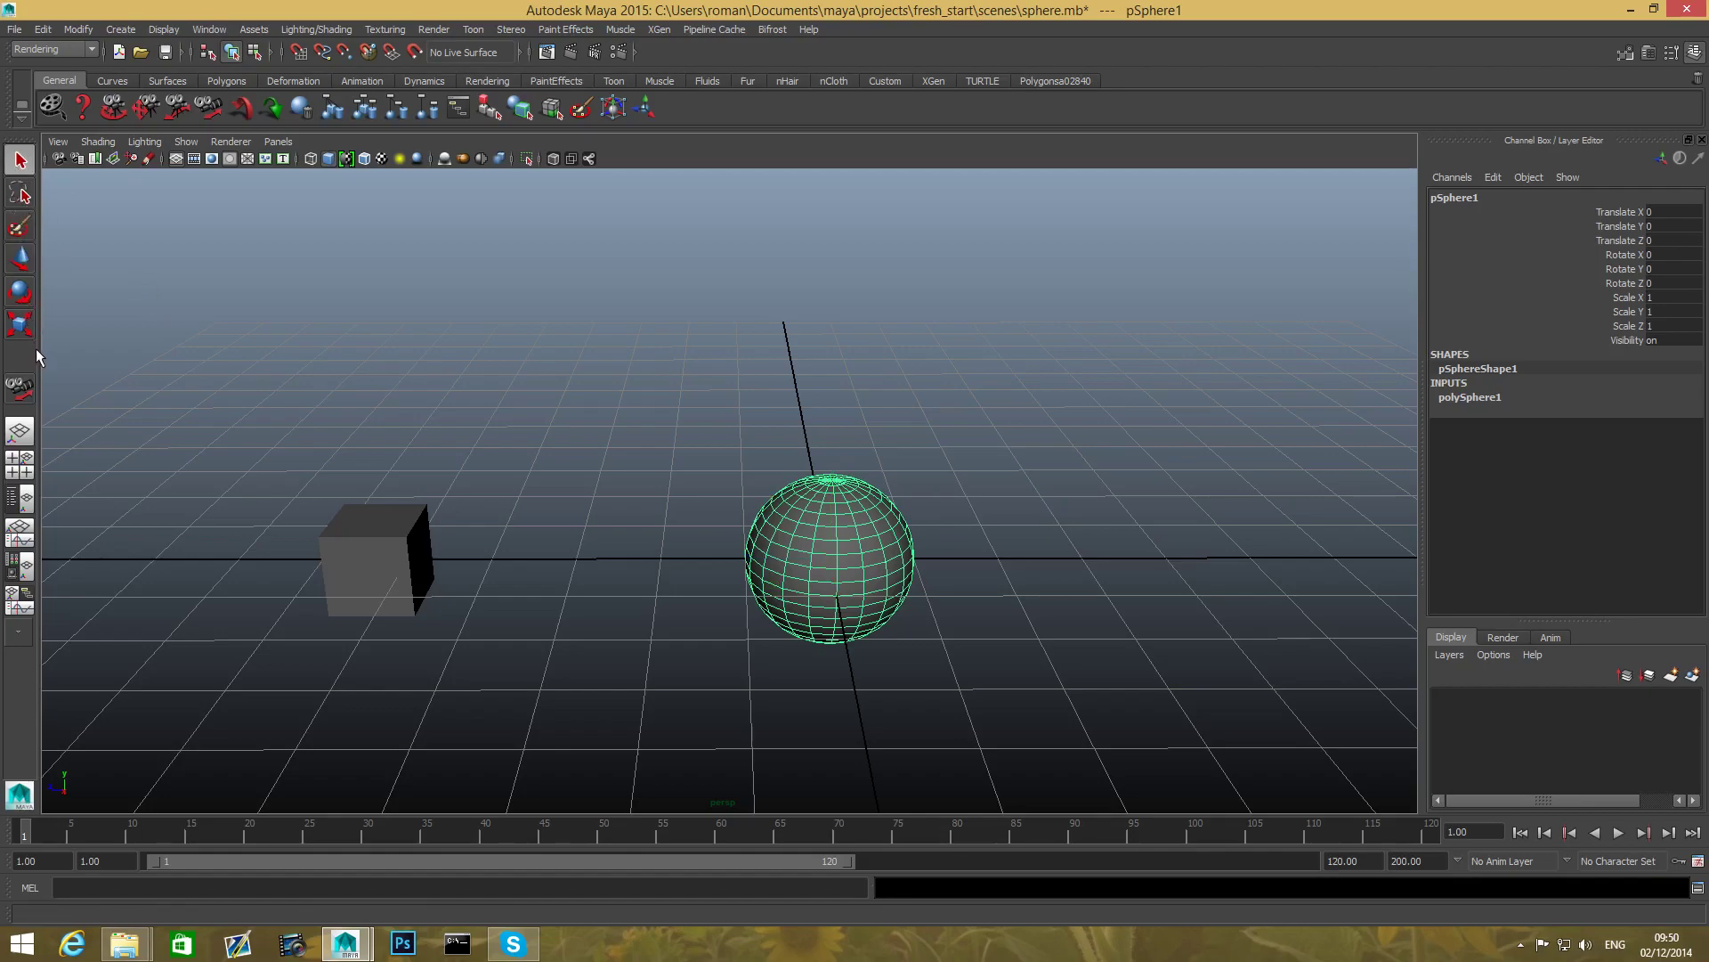
pyautogui.click(227, 81)
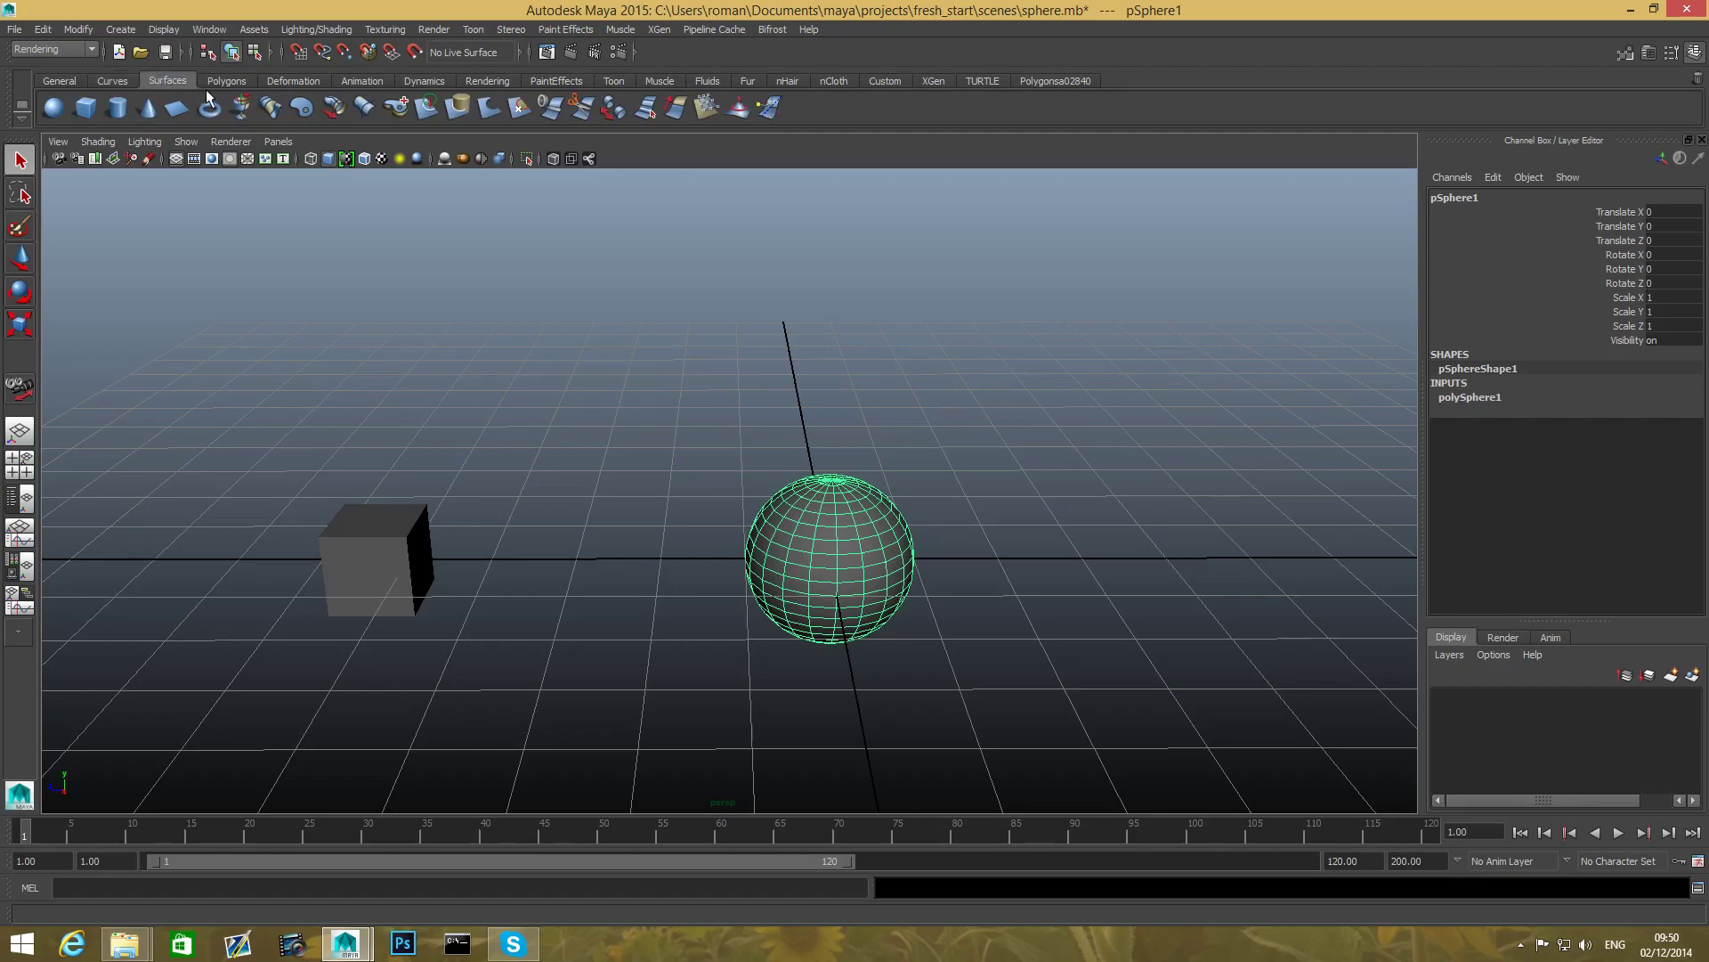
# - Show the Deformation shelf and deselect the sphere by clicking empty viewport space
pyautogui.click(293, 81)
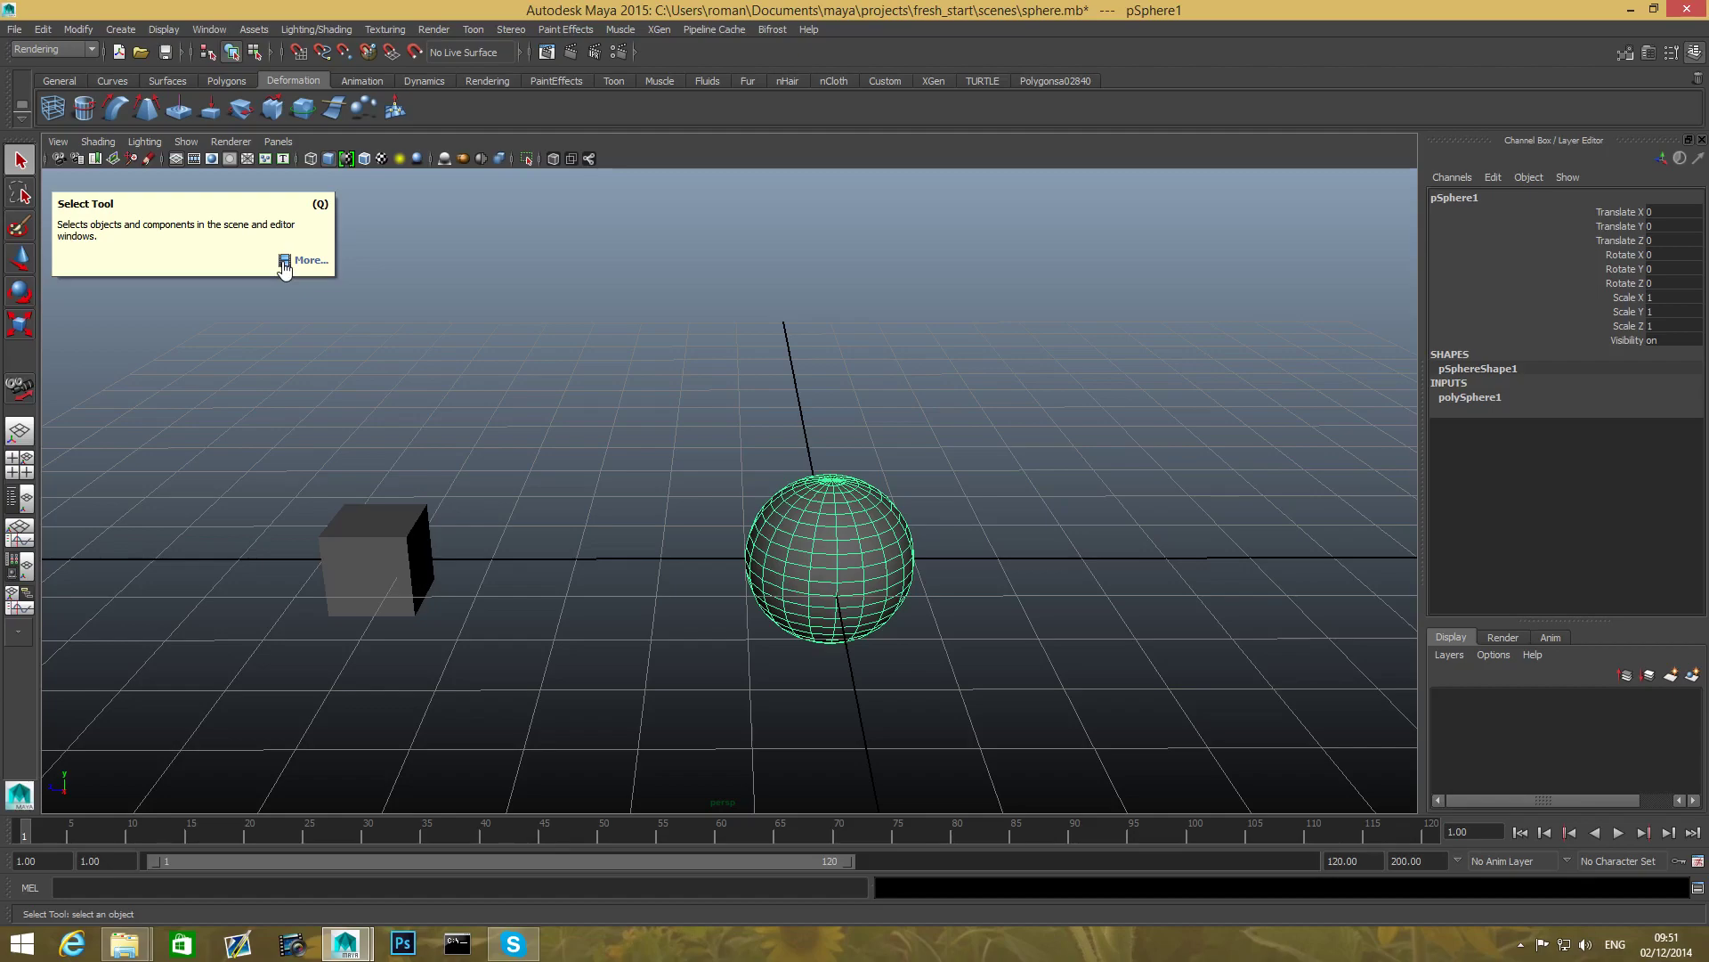
pyautogui.click(302, 361)
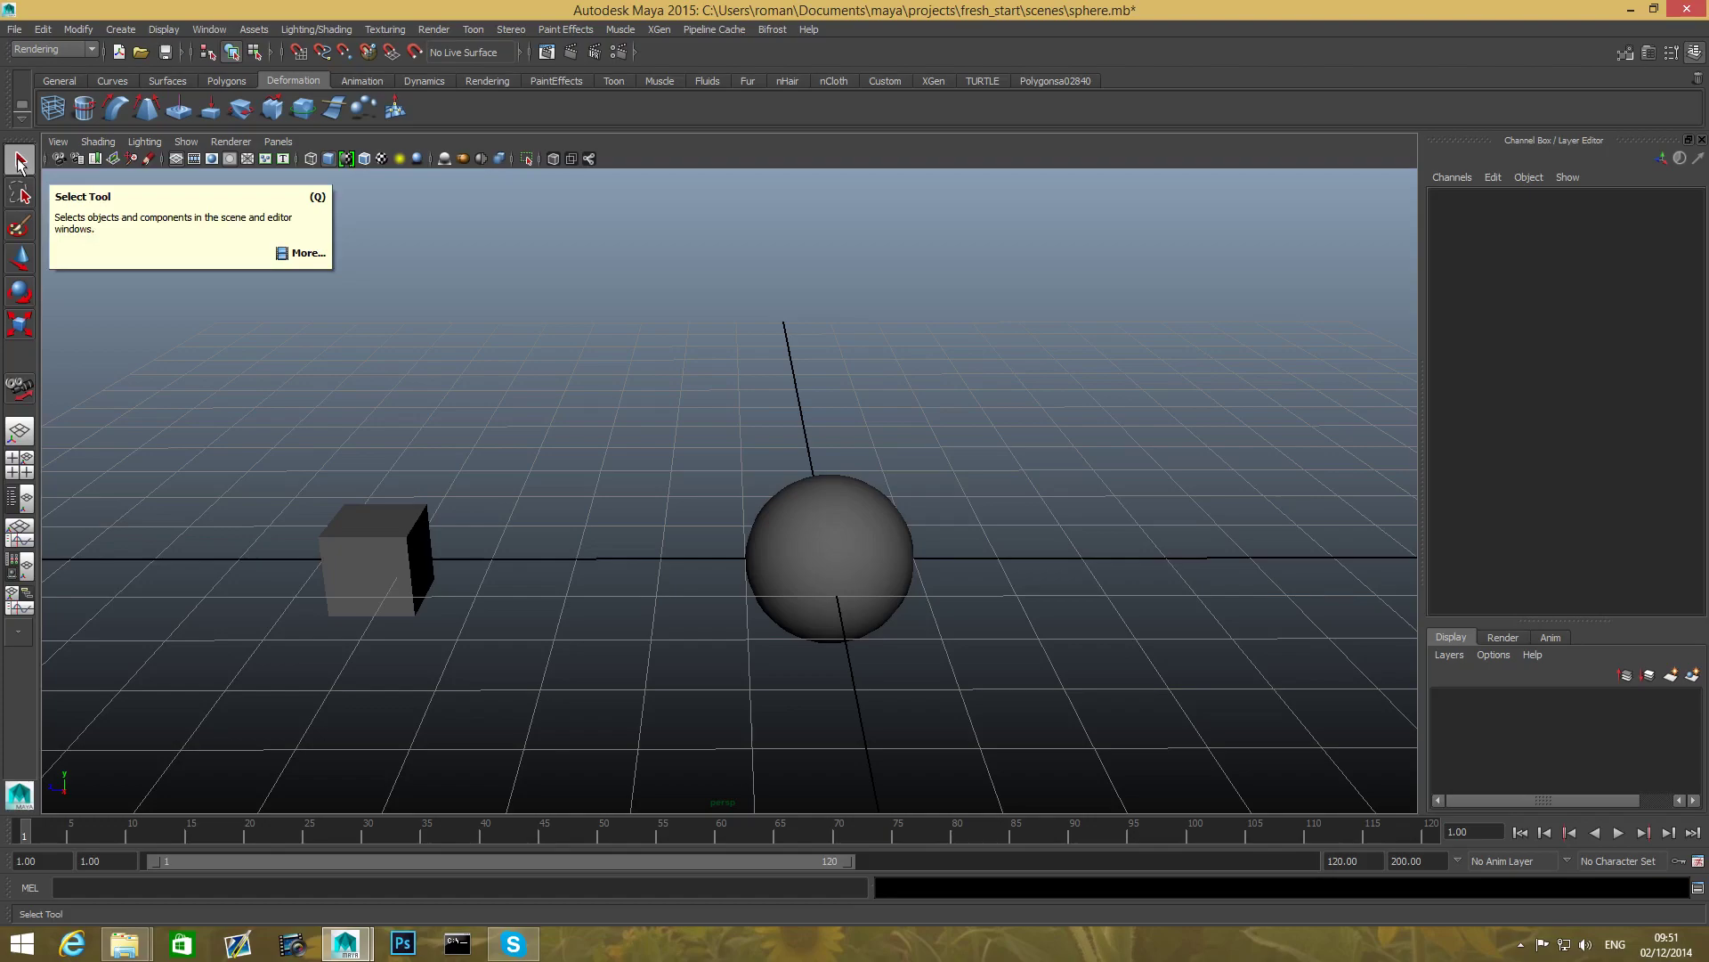
# - Reselect the sphere and open the Select Tool's Tool Settings panel
pyautogui.click(846, 538)
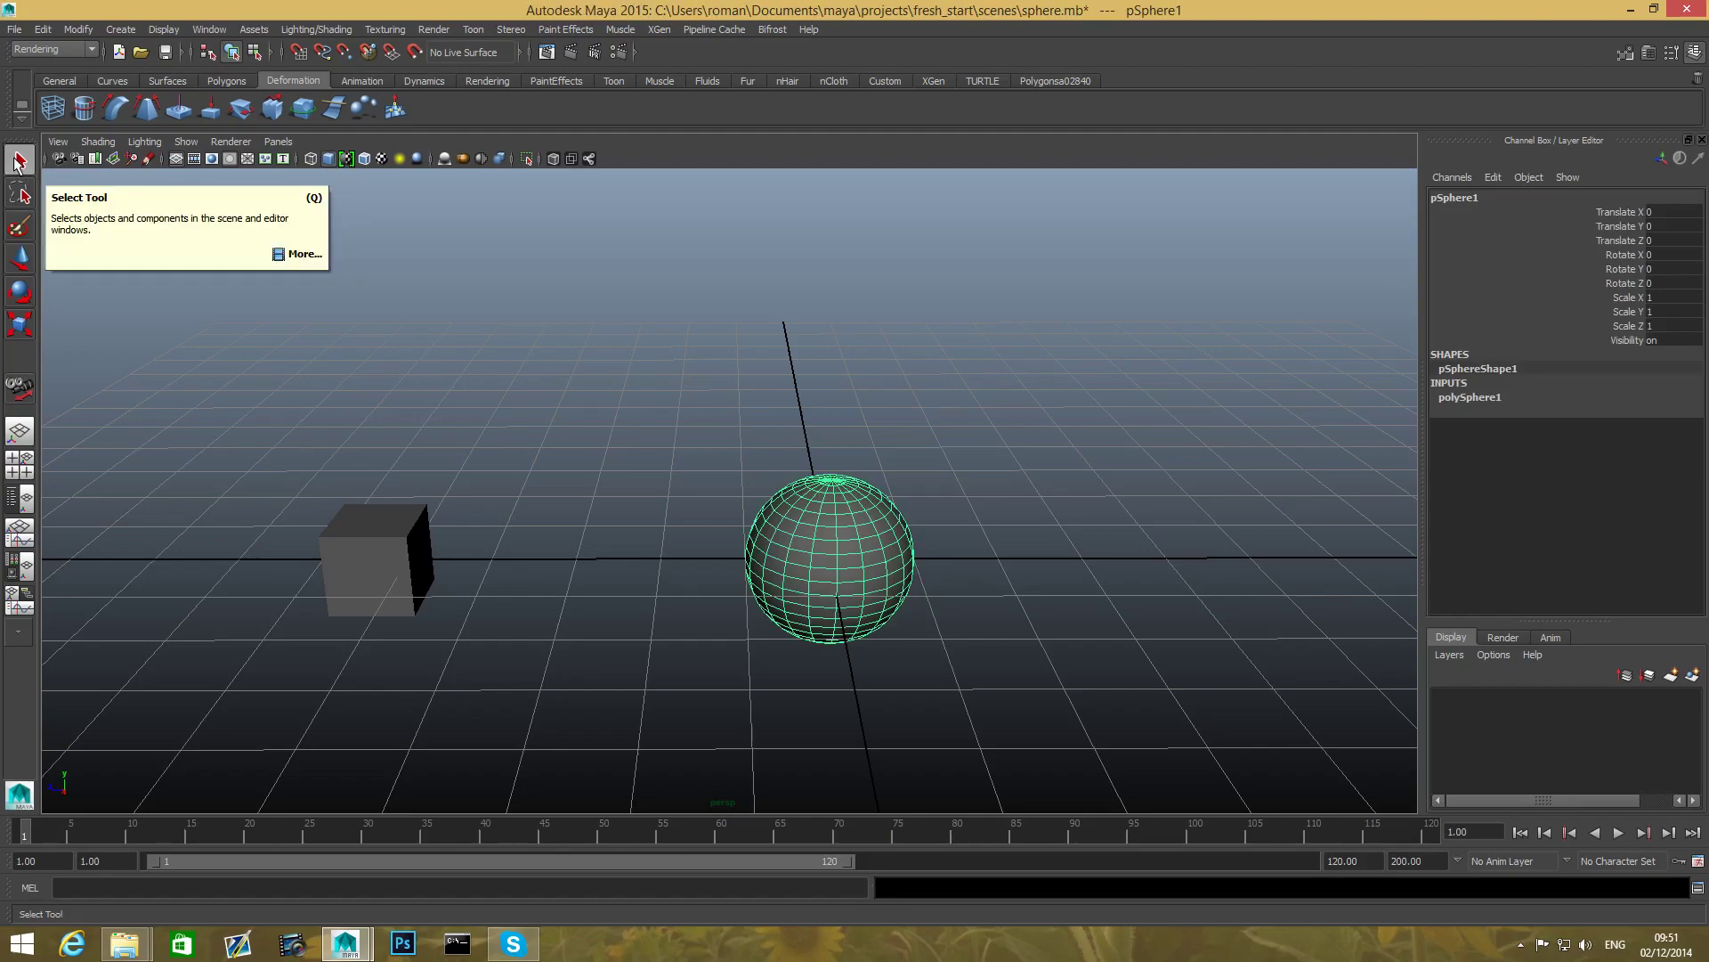
pyautogui.doubleClick(18, 160)
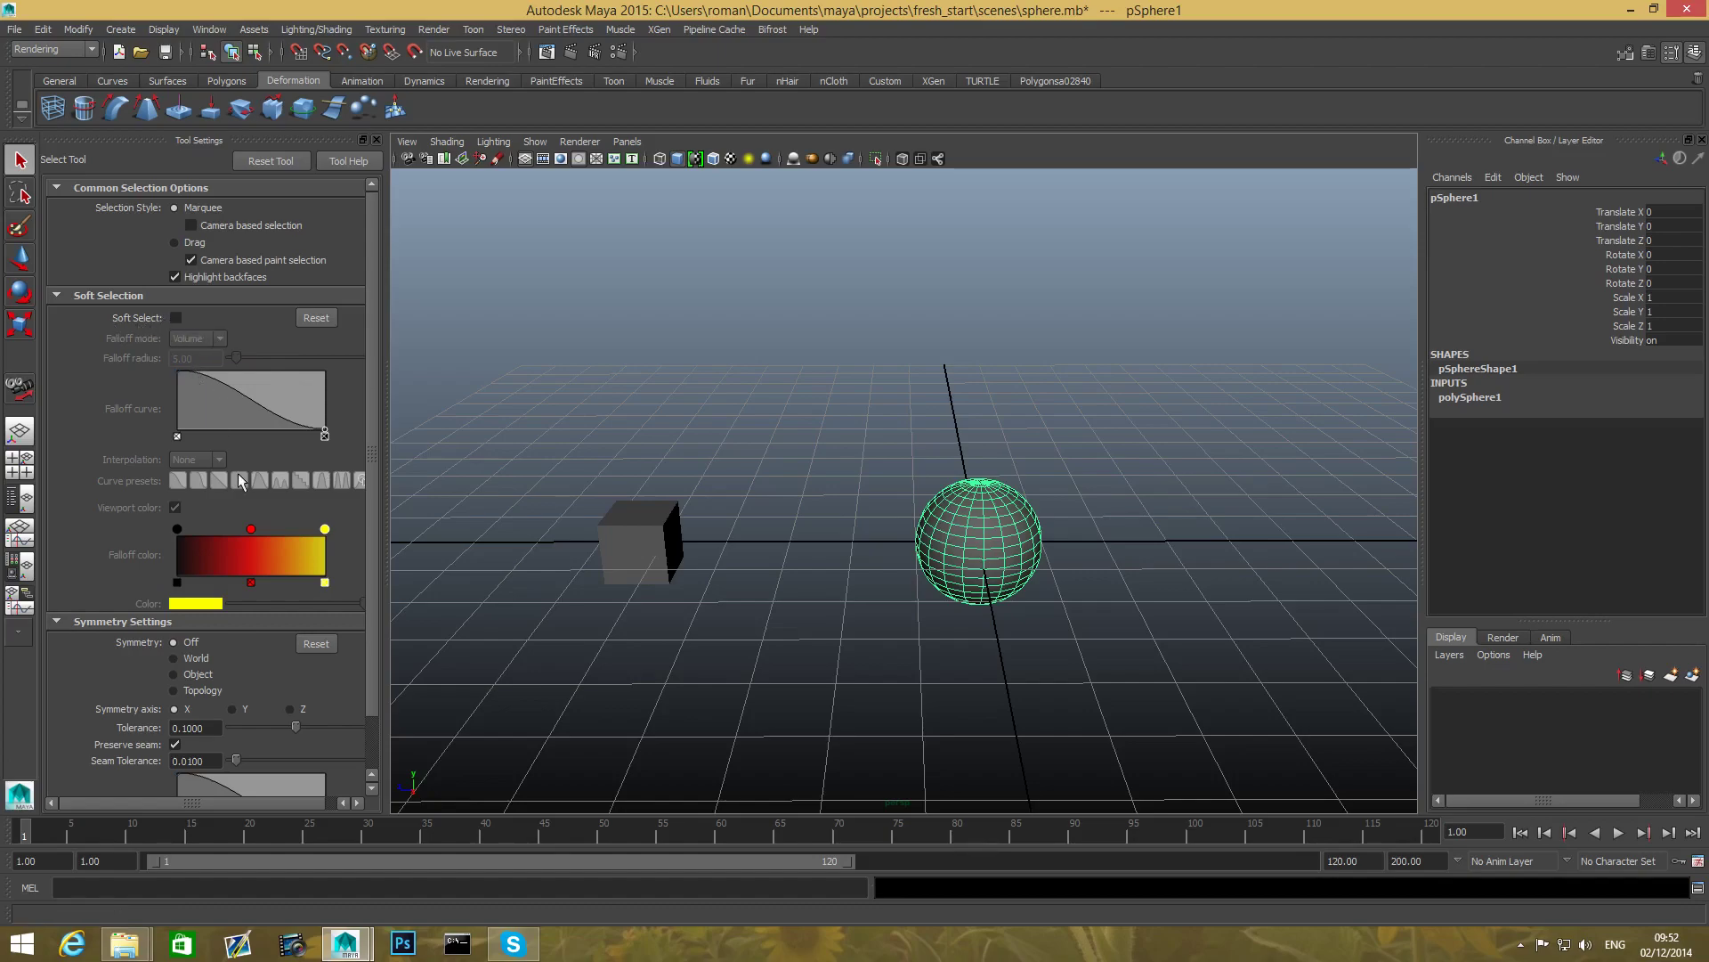
# - Put the sphere in vertex mode and marquee-select left-side vertices with Soft Select off
pyautogui.click(176, 319)
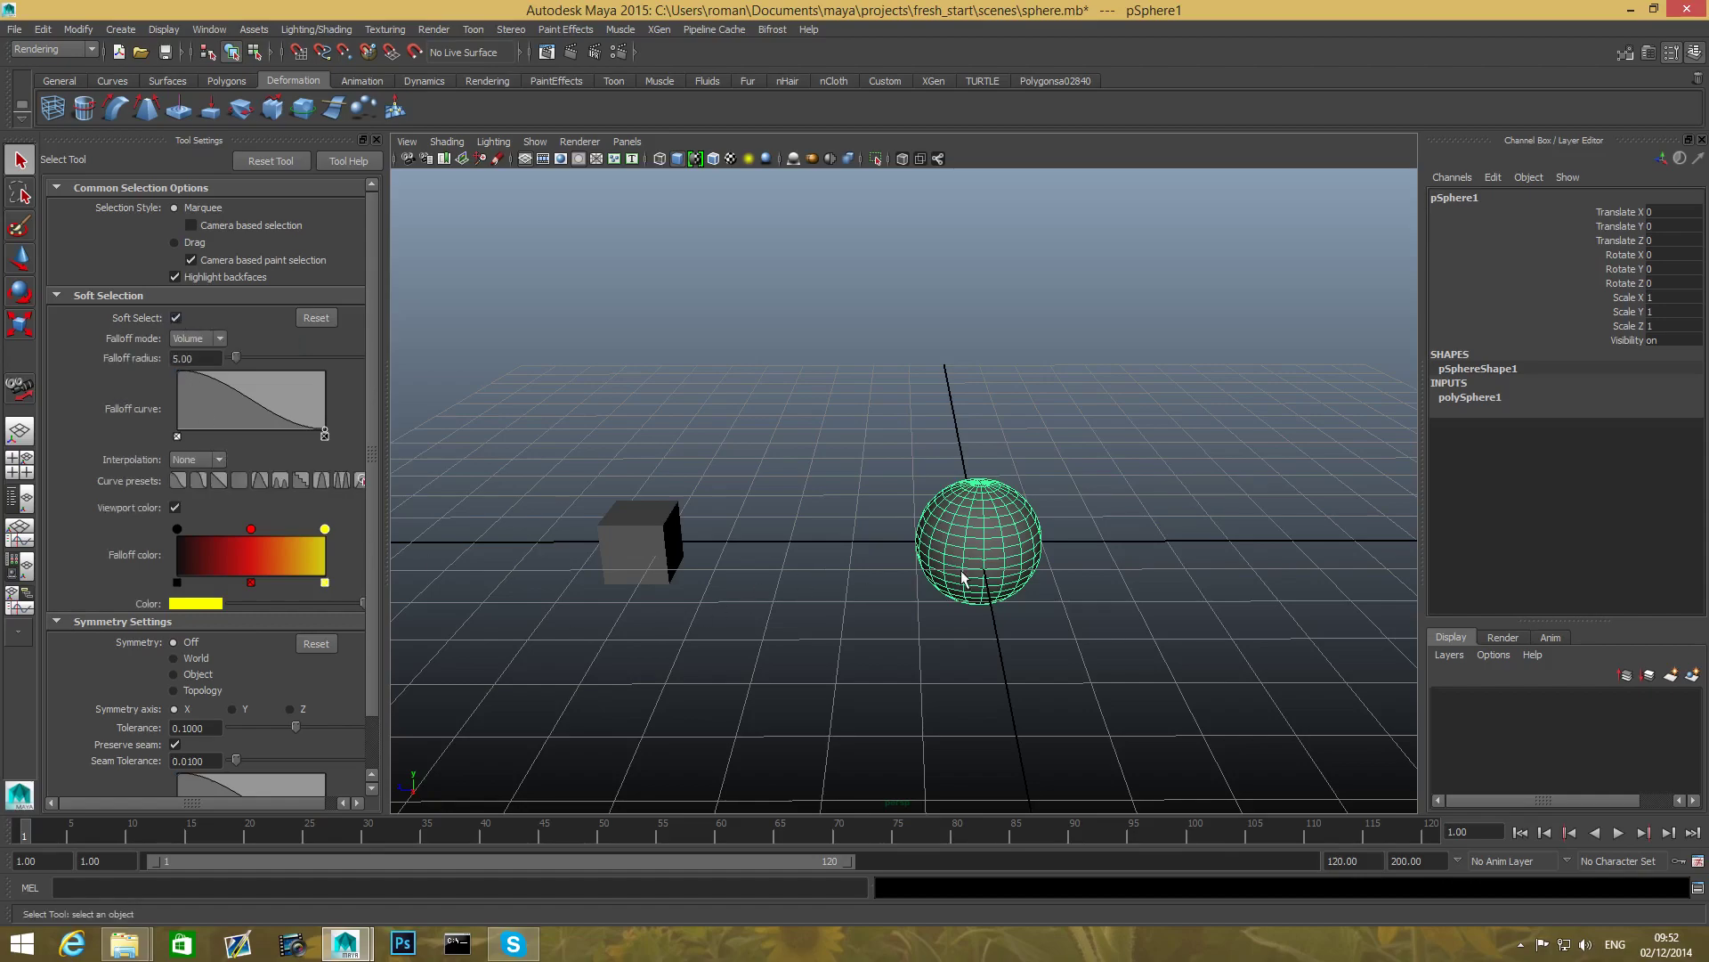
pyautogui.rightClick(977, 534)
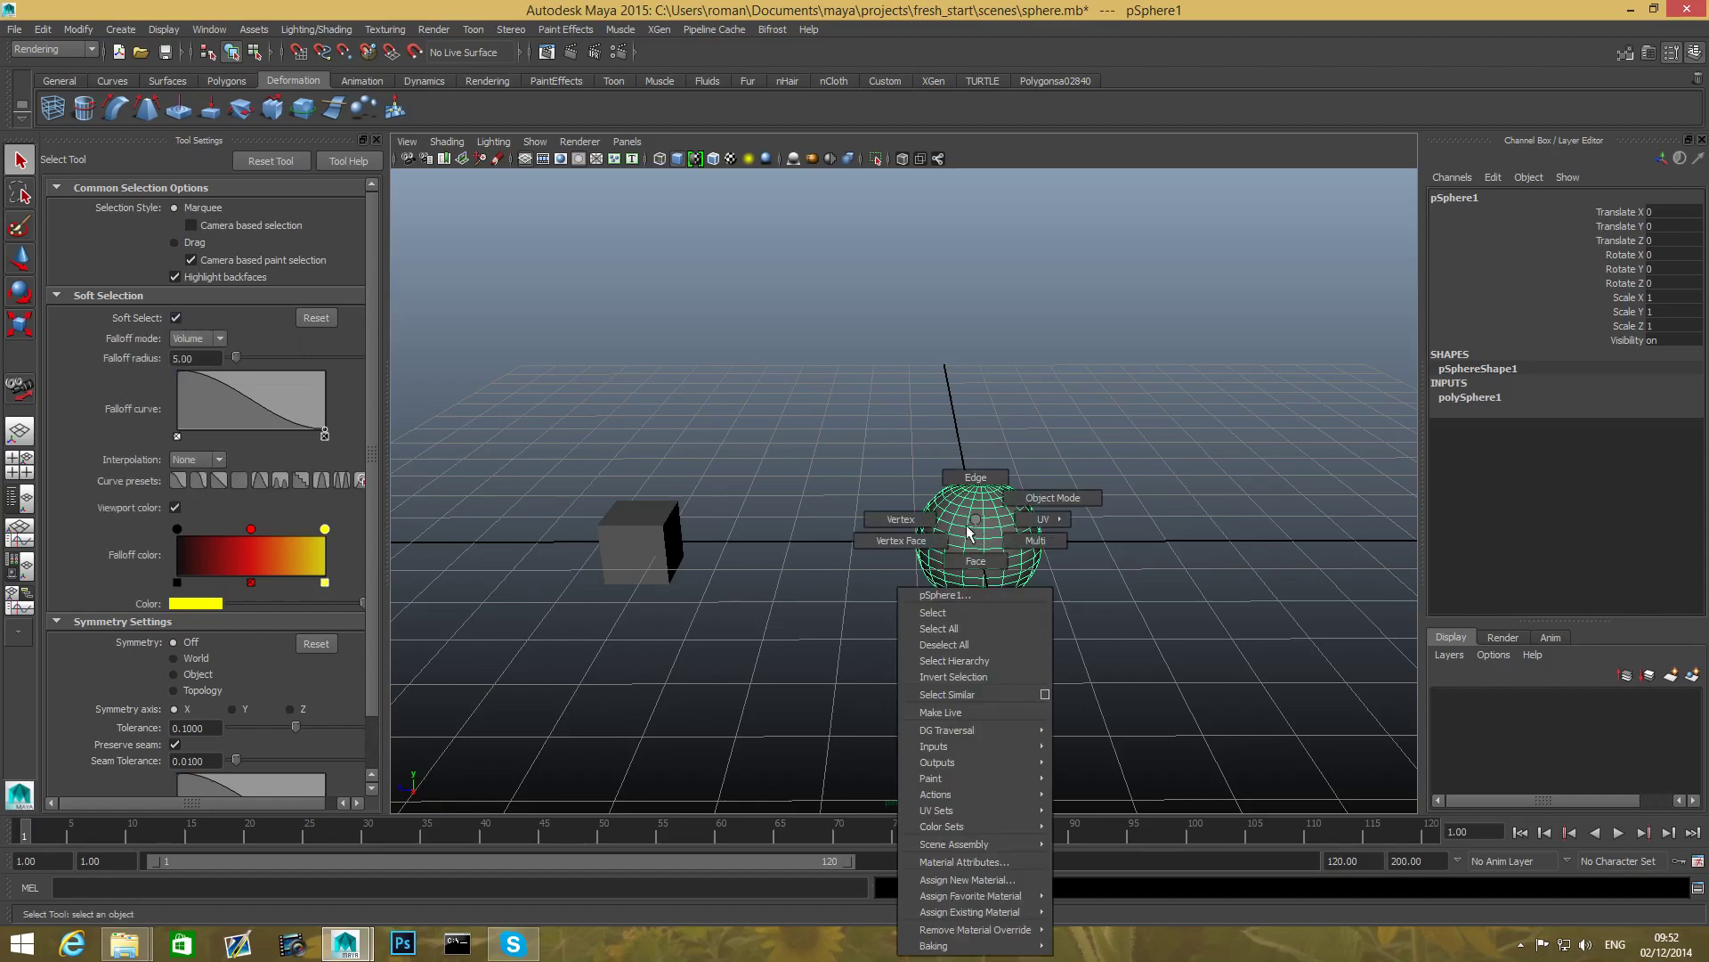
pyautogui.click(928, 526)
pyautogui.scroll(5, 915, 614)
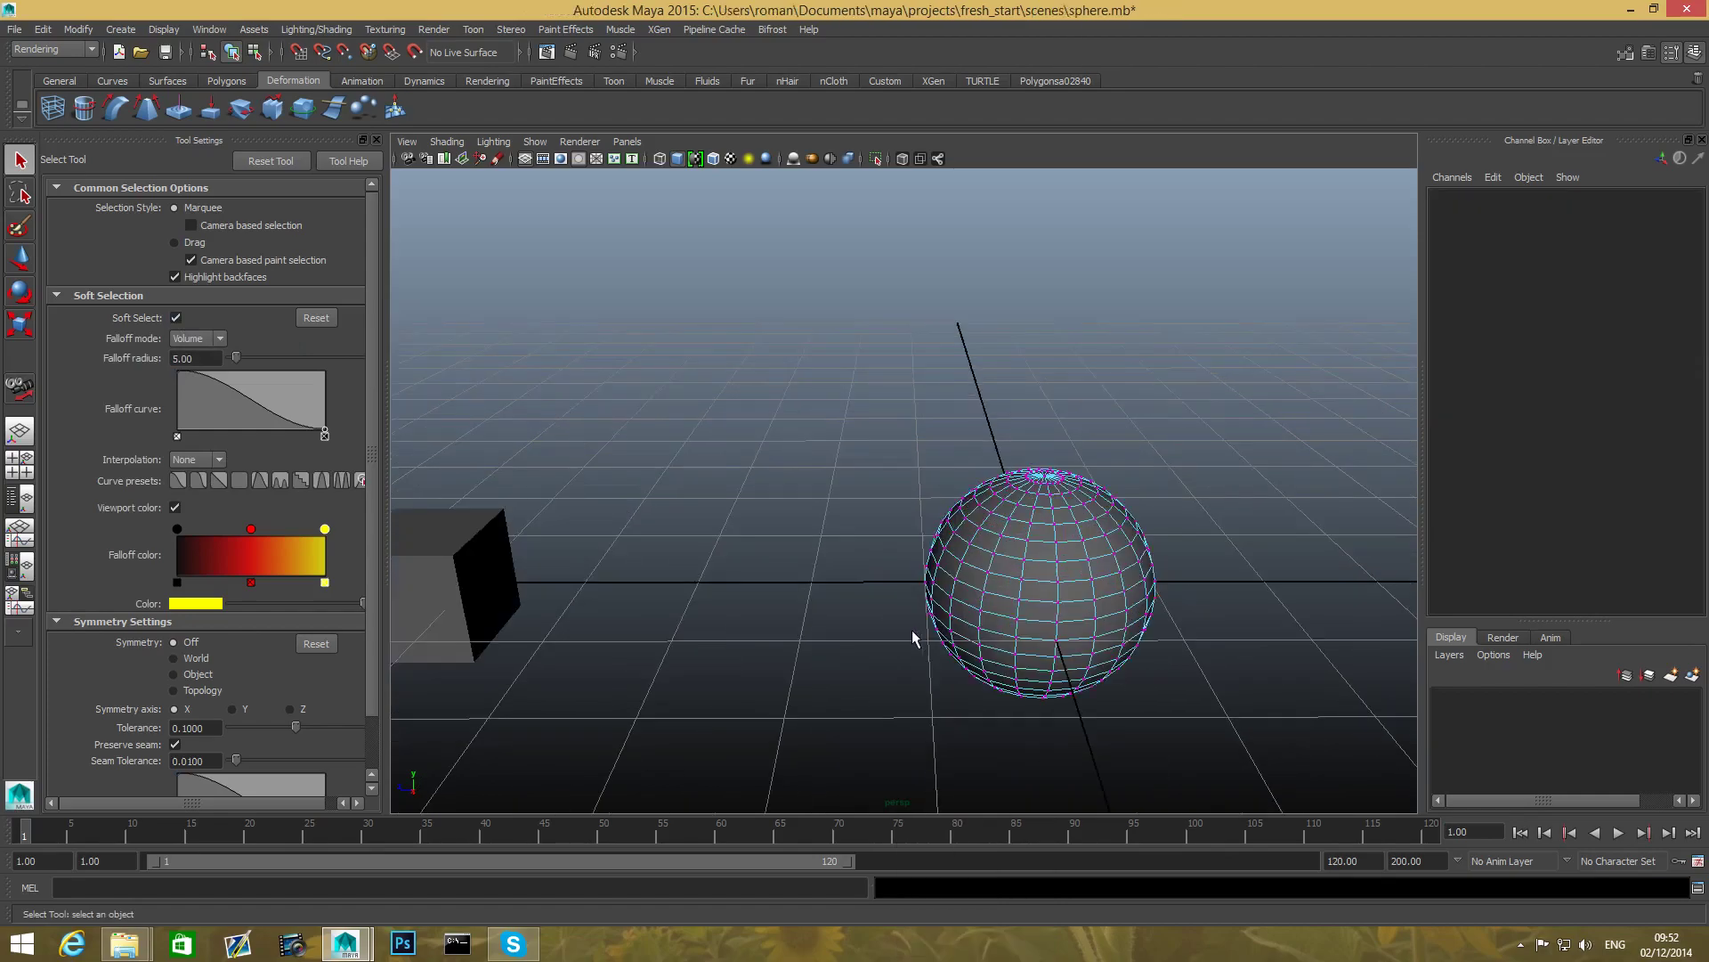
pyautogui.press('b')
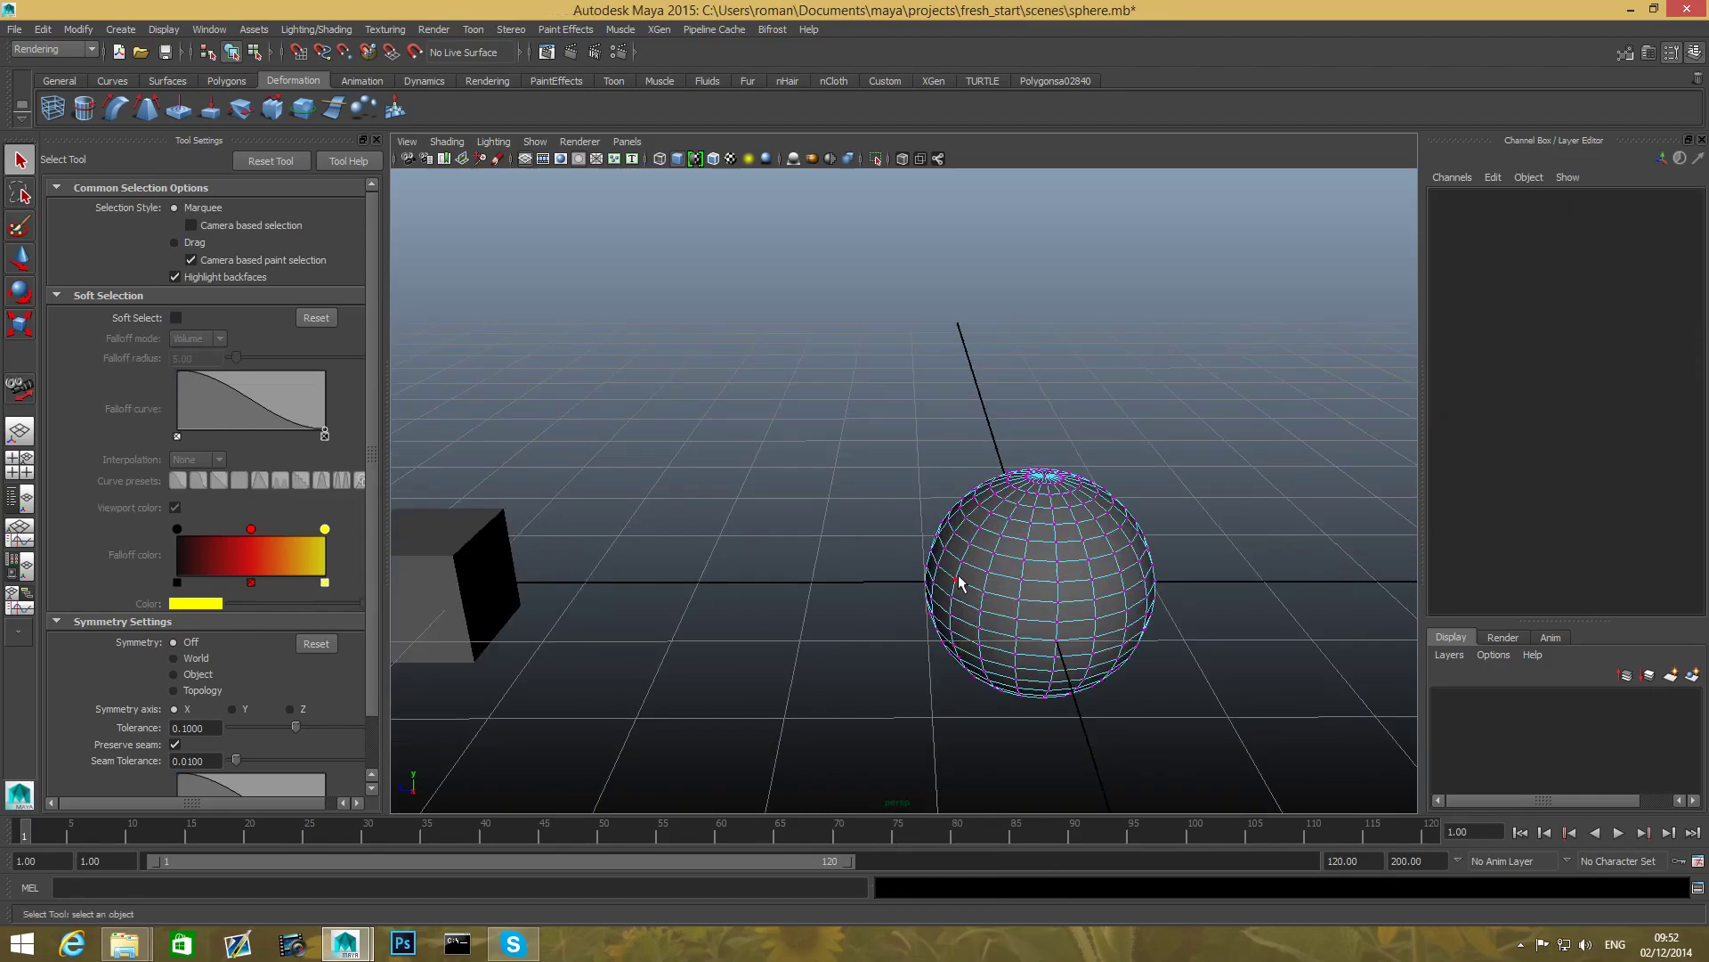
pyautogui.moveTo(909, 531); pyautogui.dragTo(1047, 648)
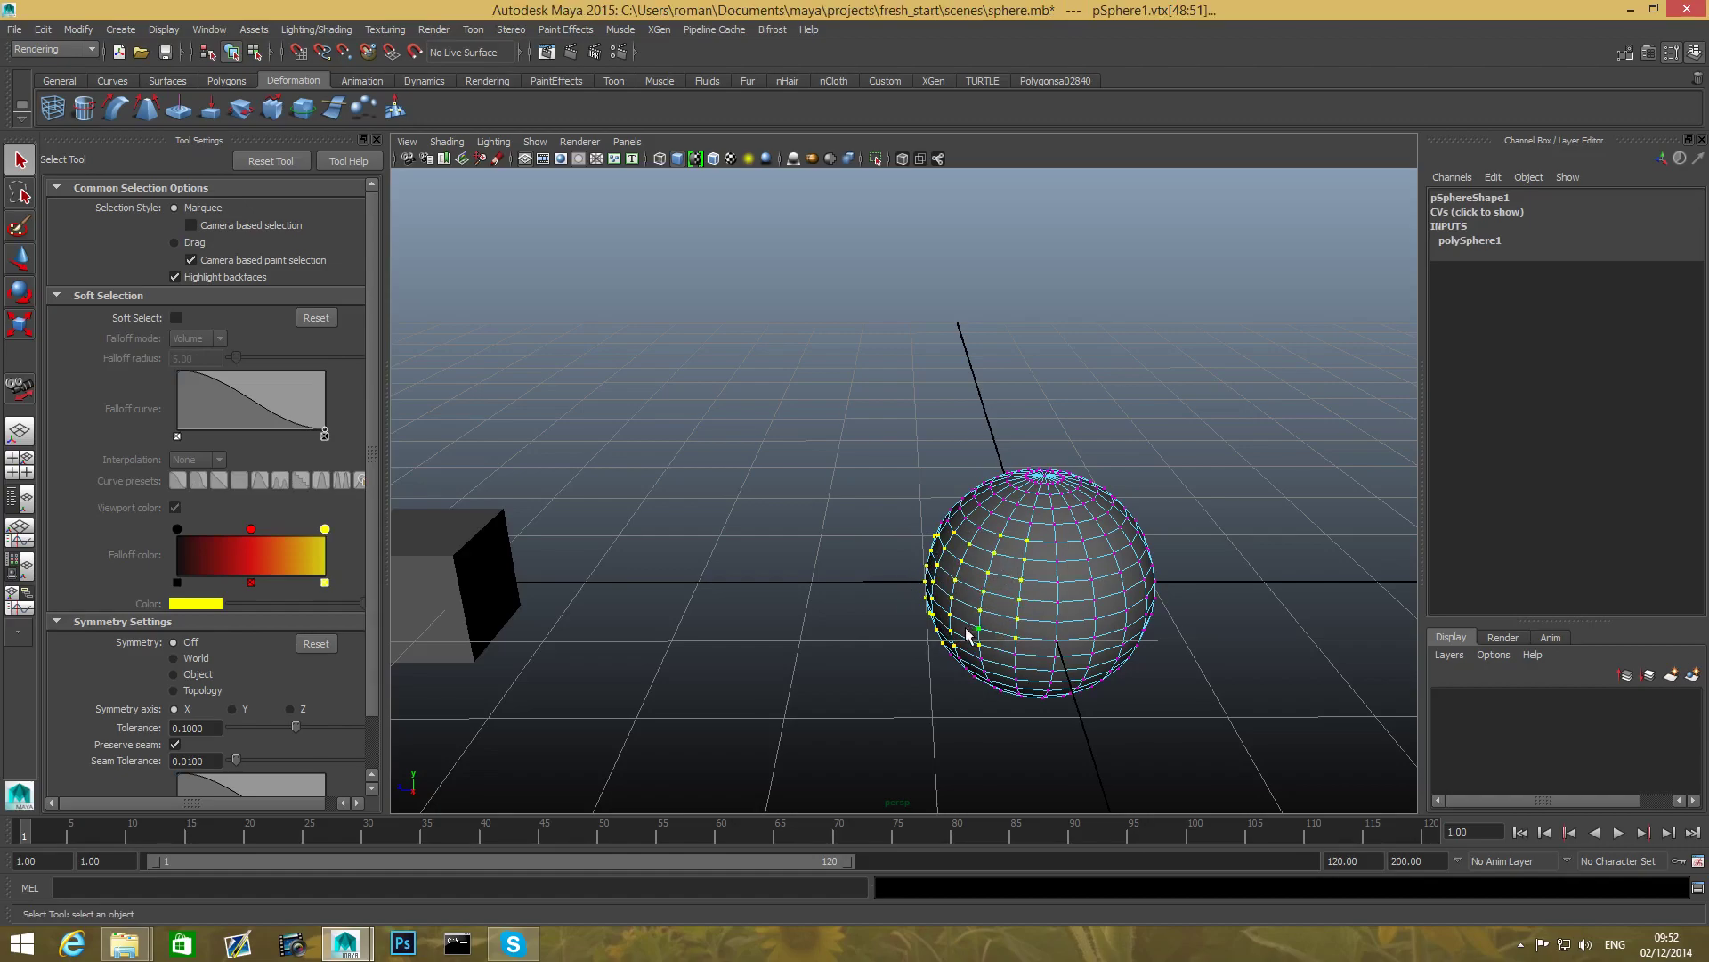
# - Turn Soft Select on, set the falloff radius to 43.62 and select several sphere vertices
pyautogui.click(176, 317)
pyautogui.moveTo(874, 536); pyautogui.dragTo(985, 613)
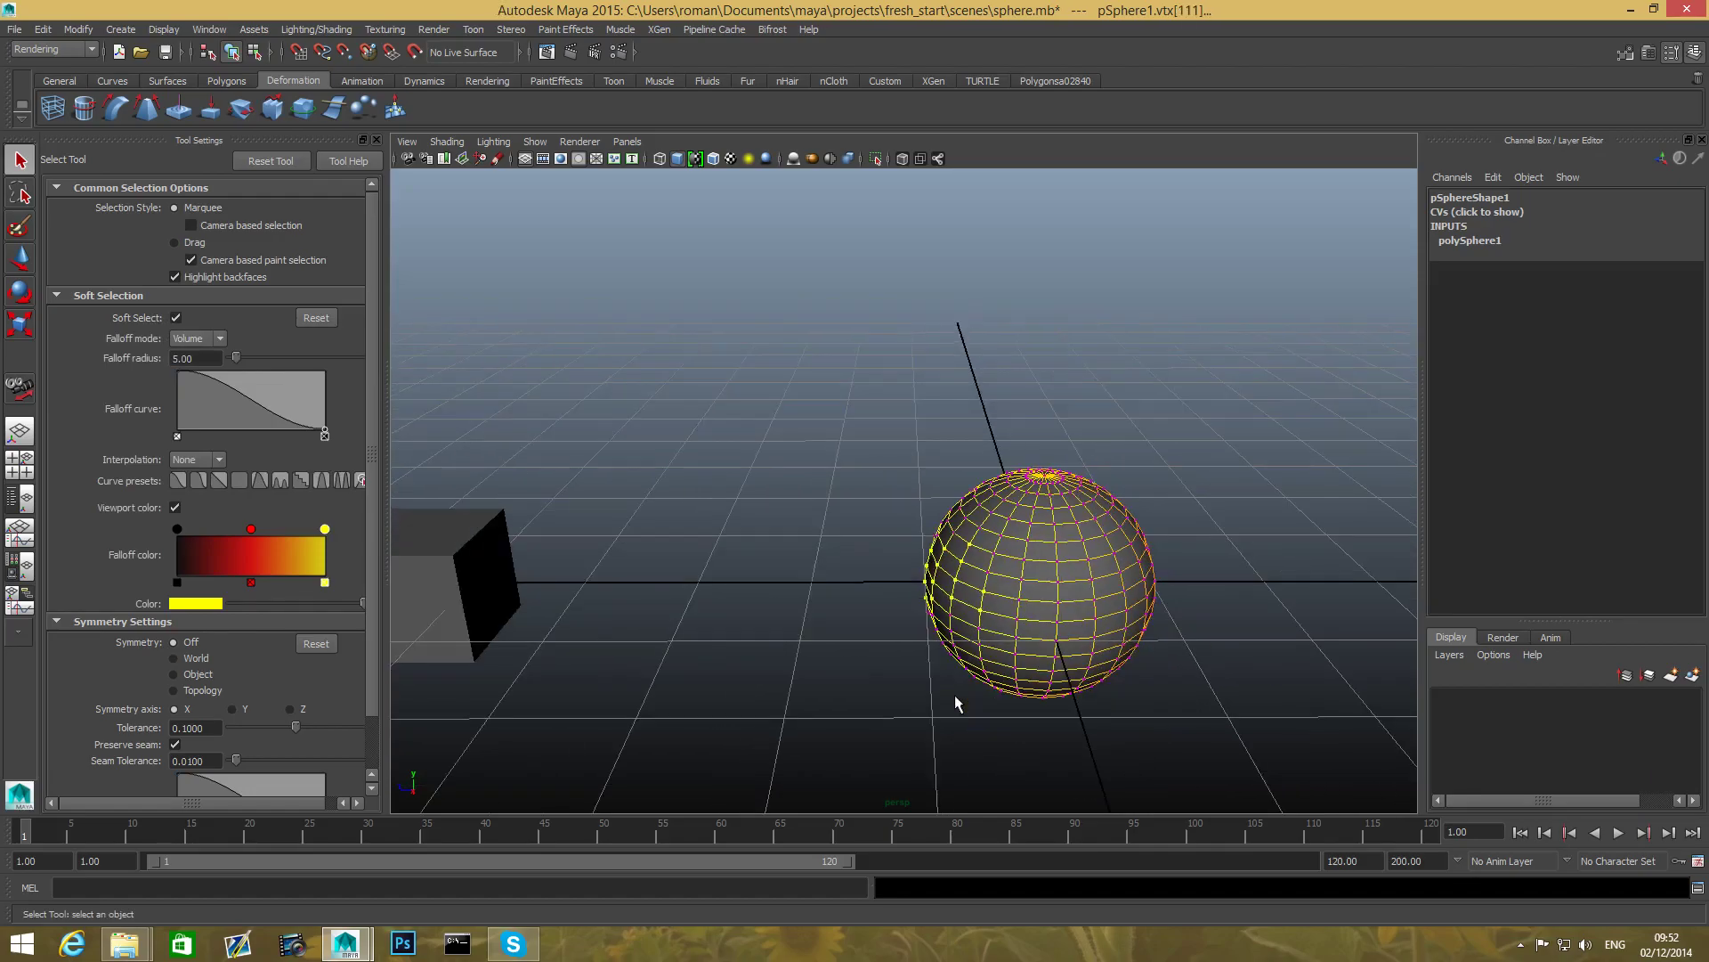
pyautogui.keyDown('alt'); pyautogui.moveTo(953, 698); pyautogui.dragTo(719, 649); pyautogui.keyUp('alt')
pyautogui.moveTo(751, 570); pyautogui.dragTo(760, 674)
pyautogui.click(721, 657)
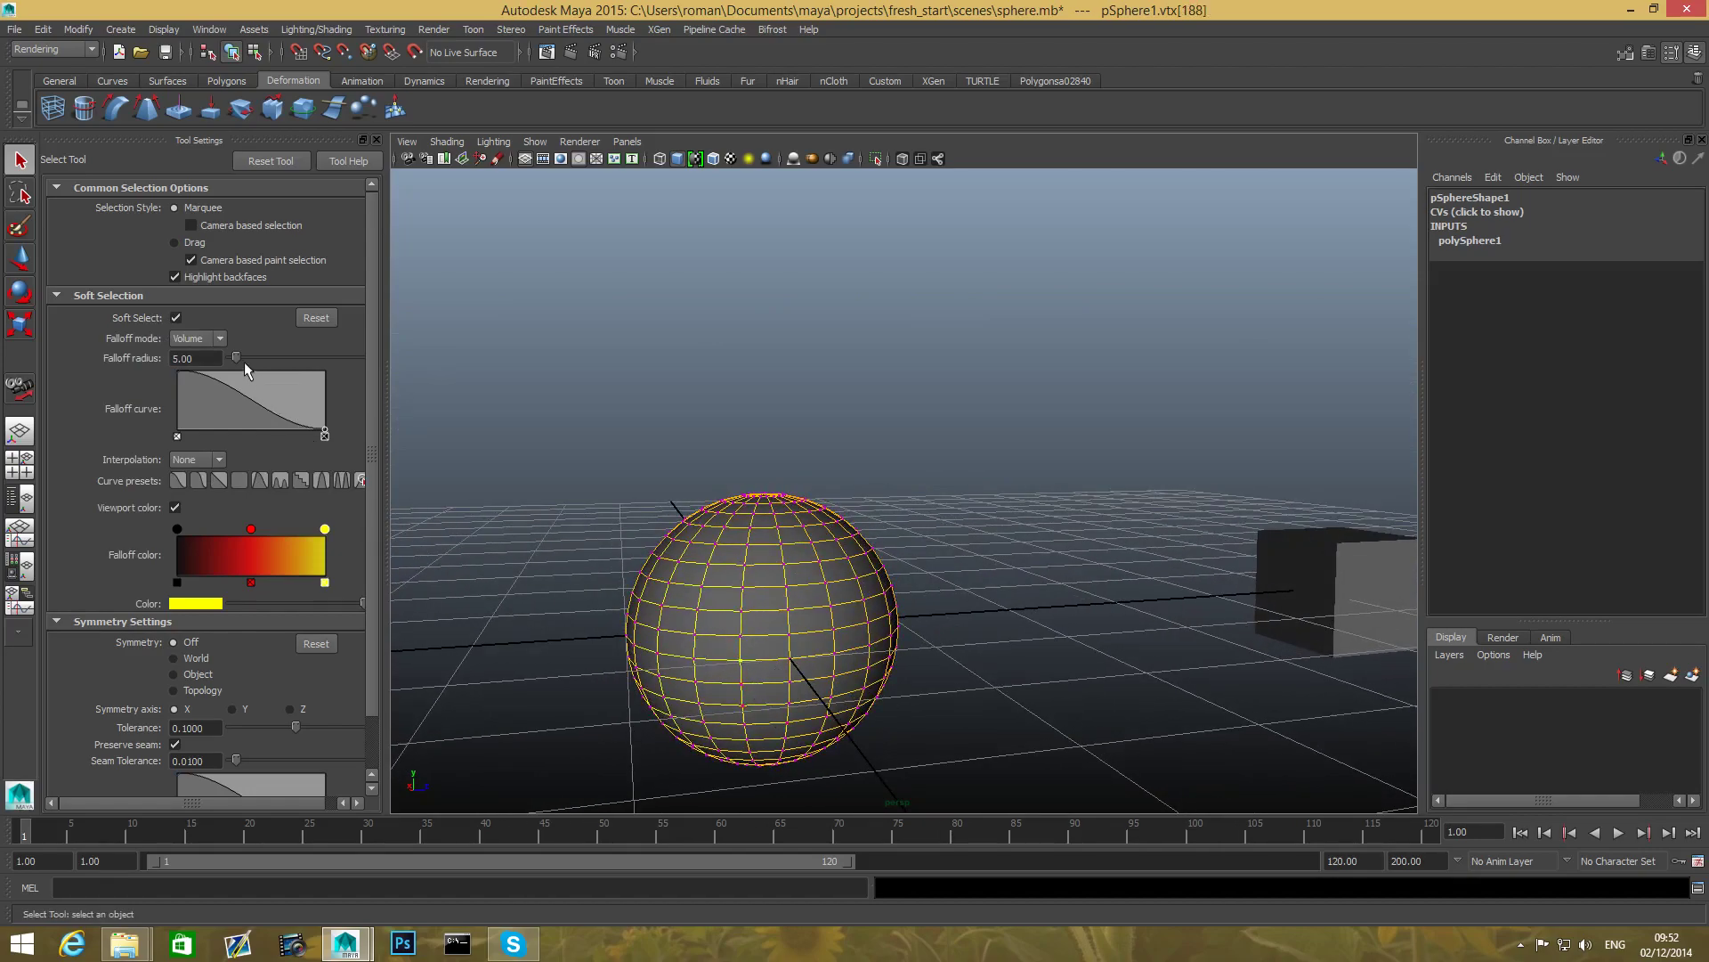
pyautogui.moveTo(237, 358); pyautogui.dragTo(287, 358)
pyautogui.moveTo(606, 590); pyautogui.dragTo(590, 542)
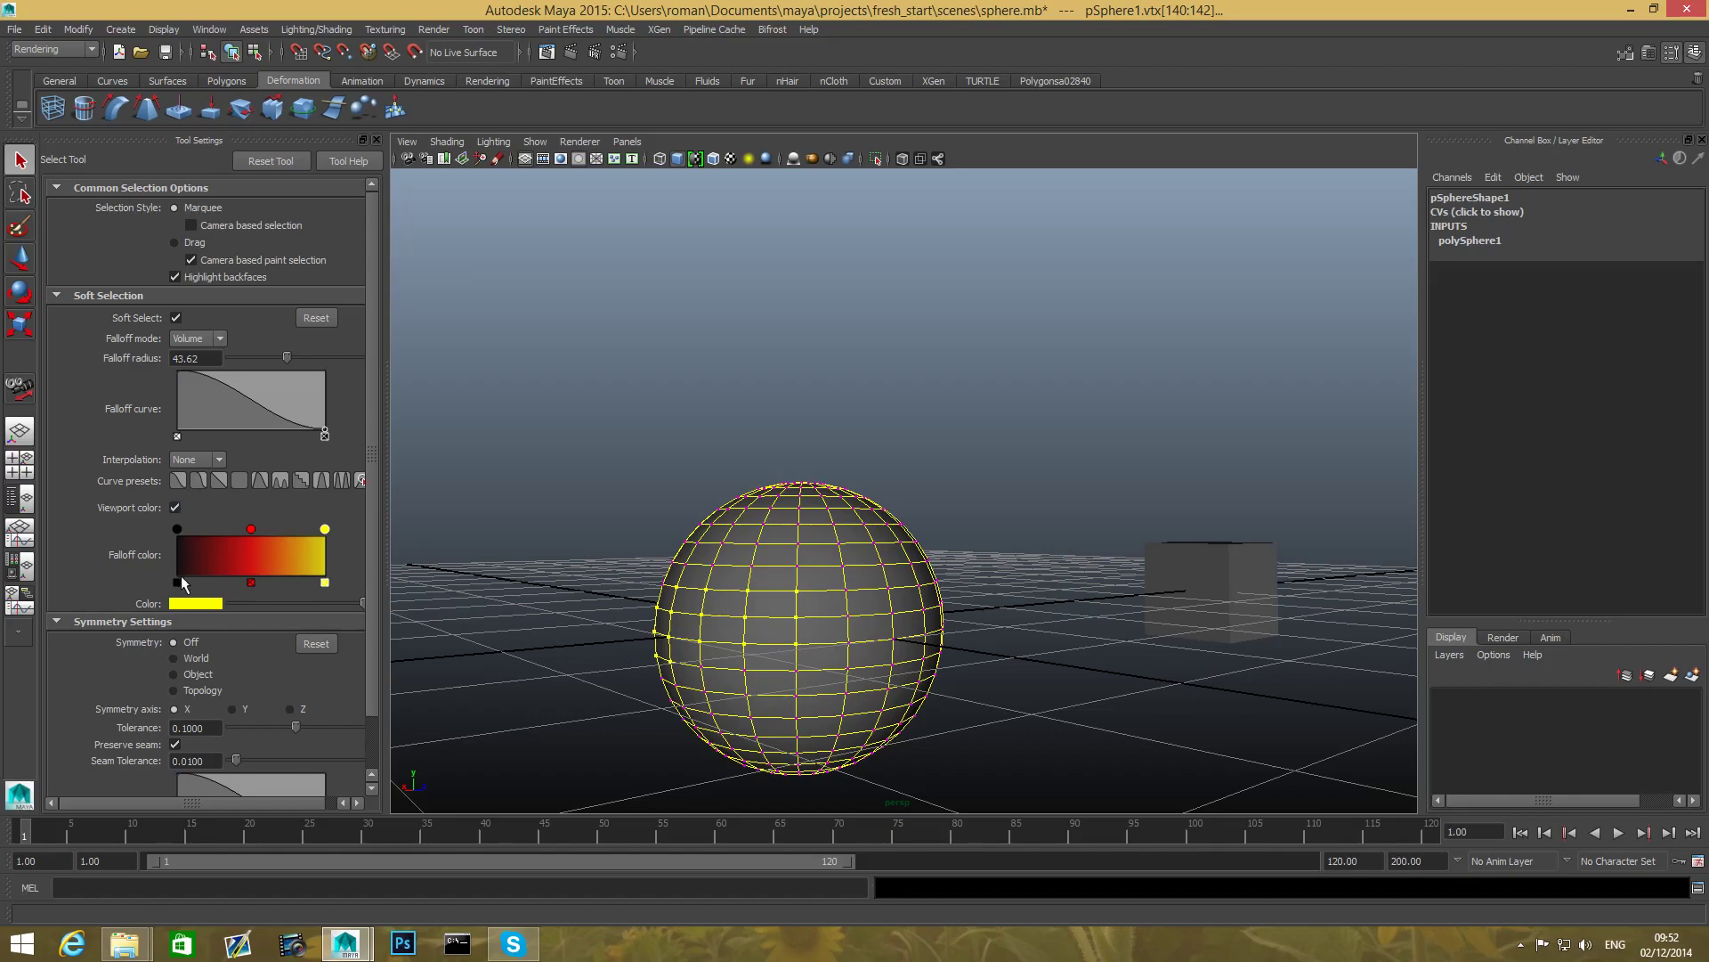
# - Reorient the camera around the sphere and pick a single vertex on it
pyautogui.scroll(-2, 180, 576)
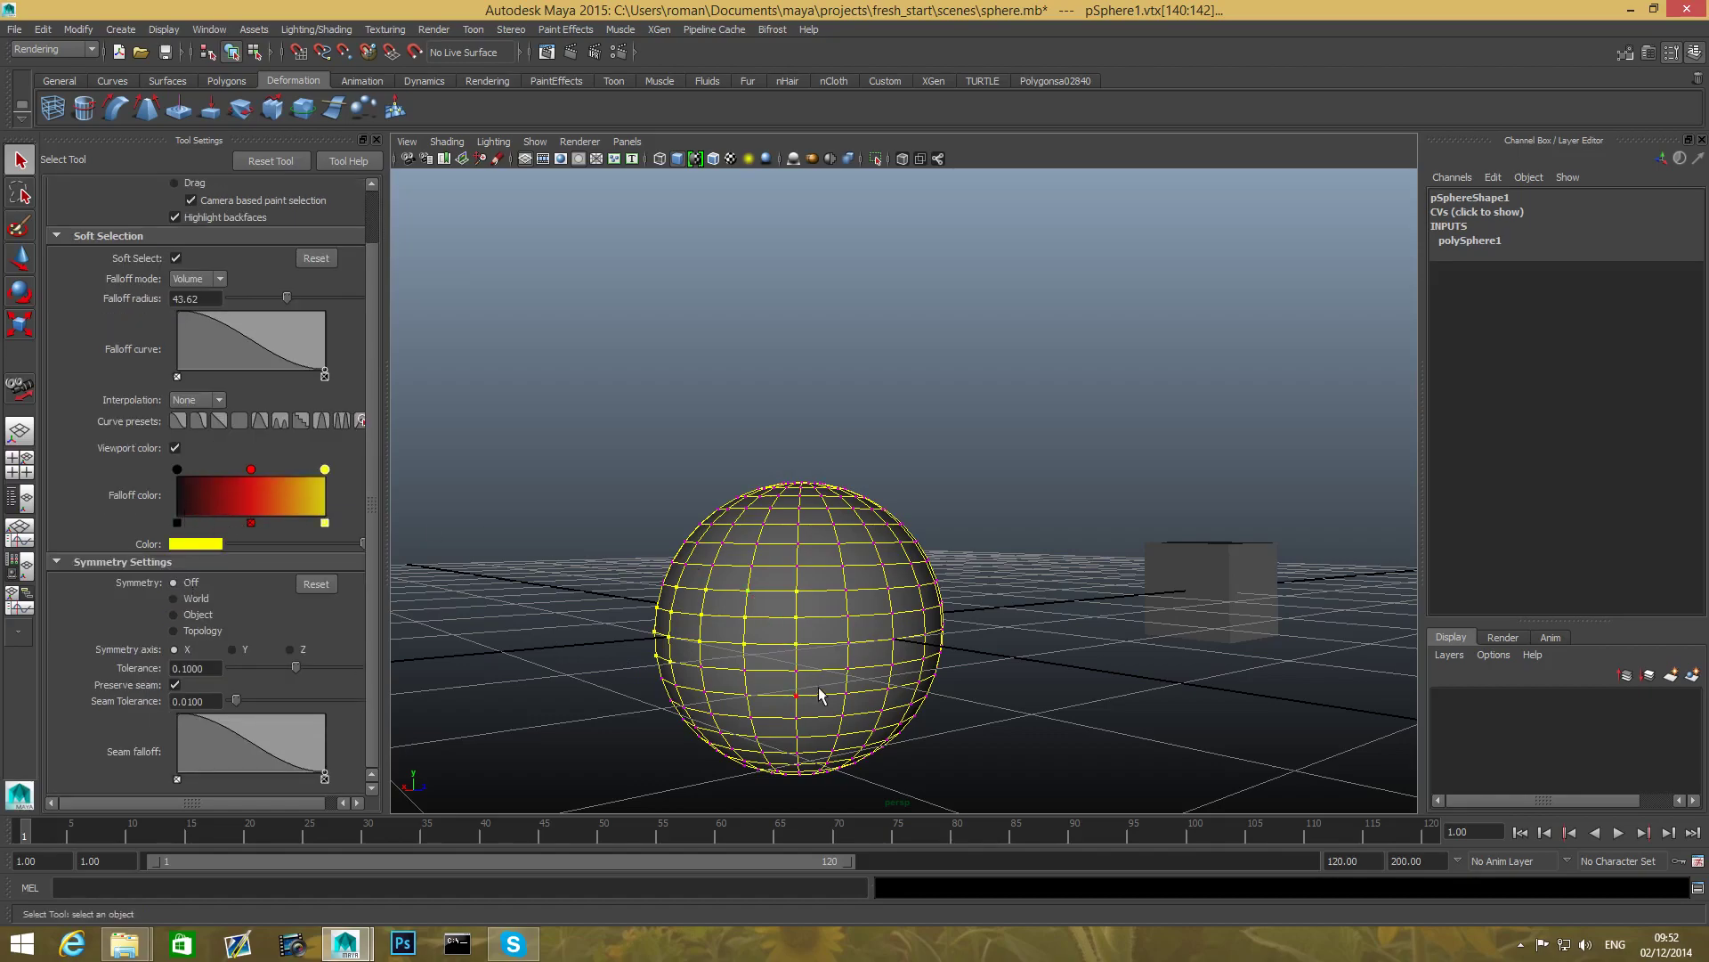
pyautogui.keyDown('alt'); pyautogui.moveTo(820, 694); pyautogui.dragTo(788, 647, button='middle'); pyautogui.keyUp('alt')
pyautogui.keyDown('alt'); pyautogui.moveTo(787, 648); pyautogui.dragTo(681, 650); pyautogui.keyUp('alt')
pyautogui.click(684, 656)
pyautogui.keyDown('alt'); pyautogui.moveTo(687, 659); pyautogui.dragTo(852, 716, button='right'); pyautogui.keyUp('alt')
pyautogui.keyDown('alt'); pyautogui.moveTo(761, 714); pyautogui.dragTo(830, 679, button='middle'); pyautogui.keyUp('alt')
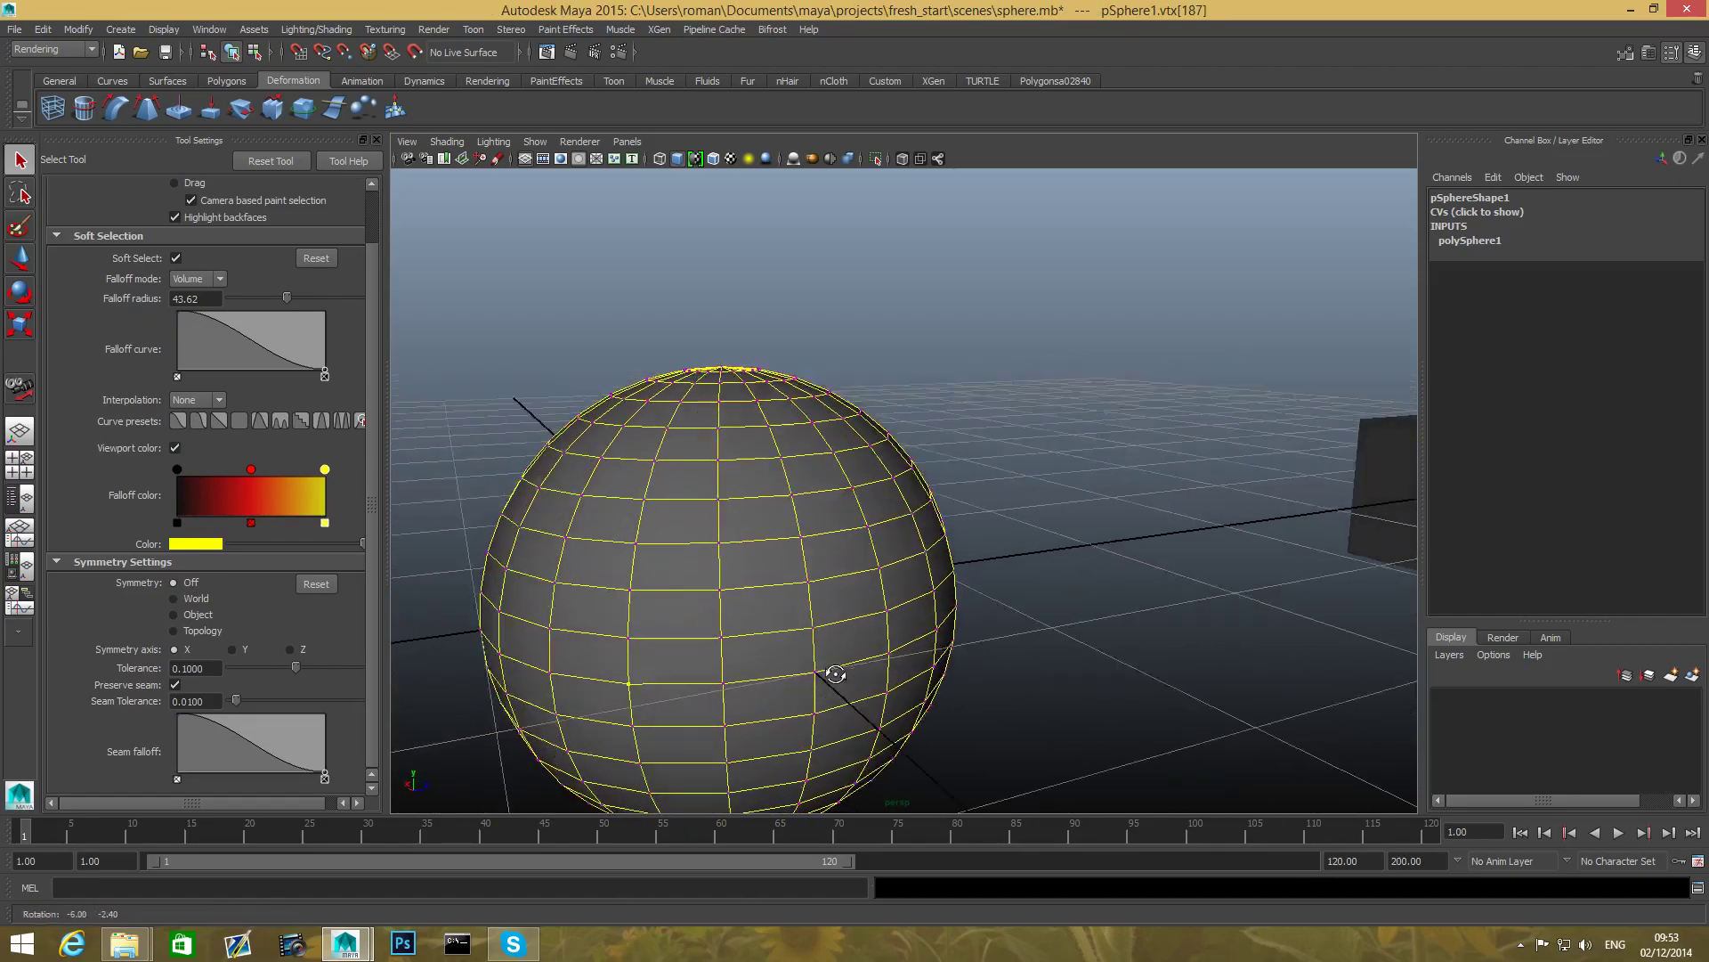
pyautogui.keyDown('alt'); pyautogui.moveTo(829, 679); pyautogui.dragTo(873, 671); pyautogui.keyUp('alt')
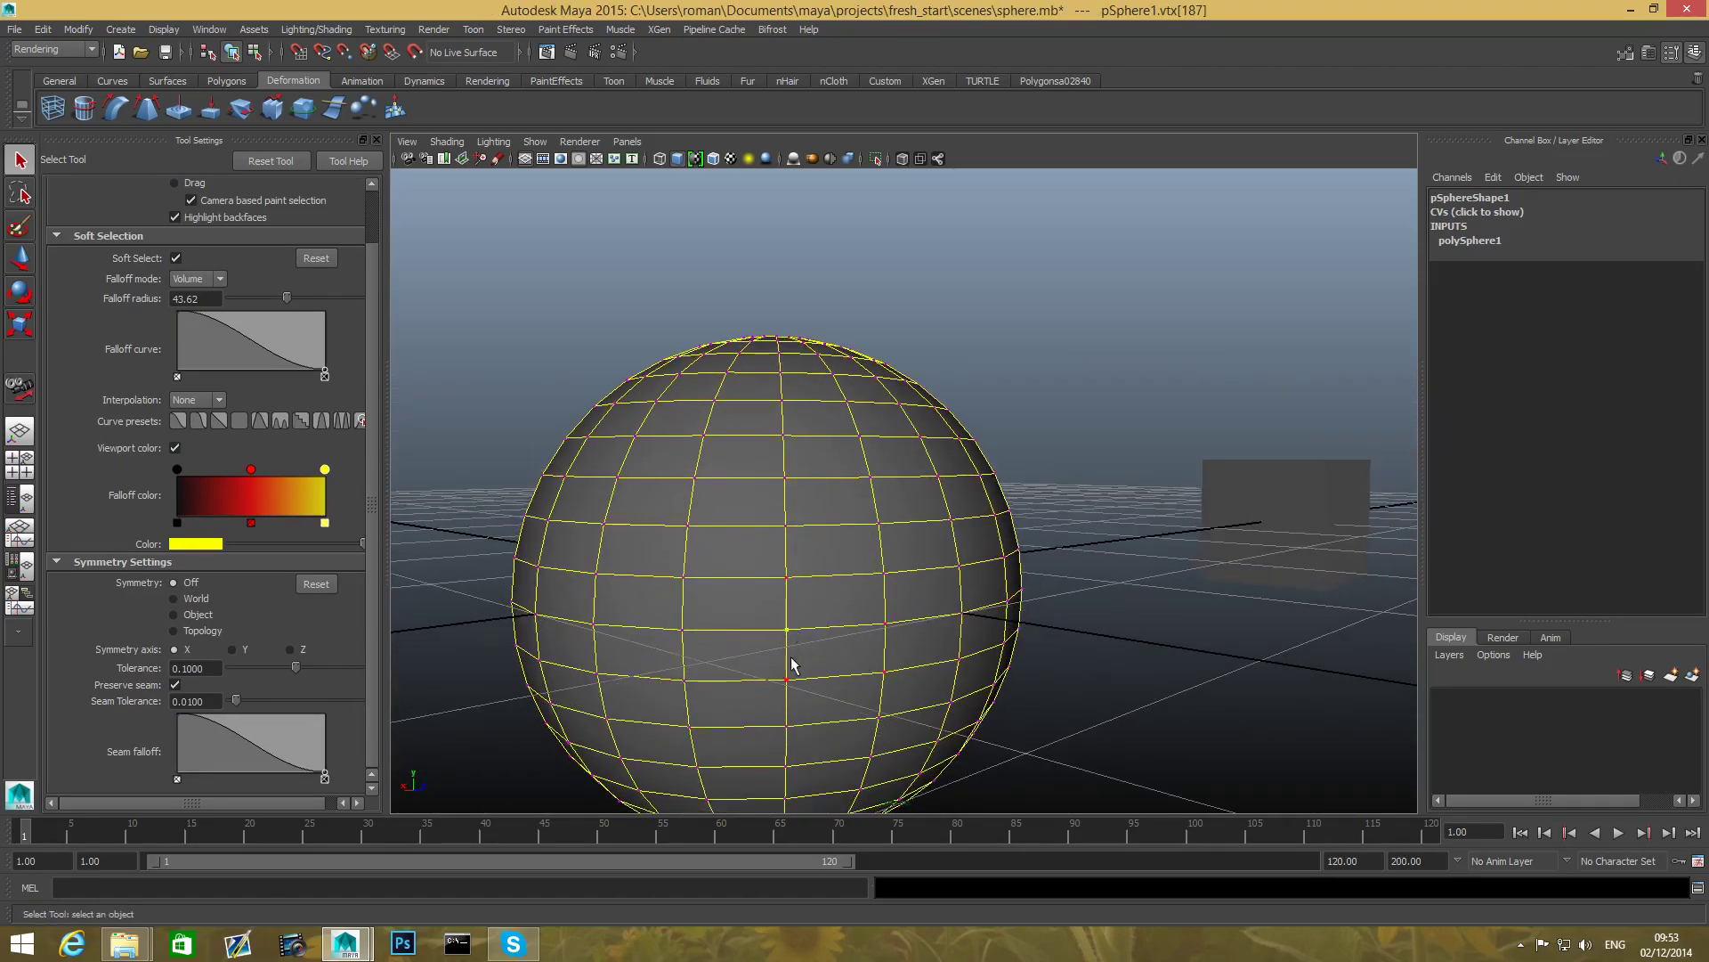
pyautogui.scroll(-4, 830, 701)
pyautogui.keyDown('alt'); pyautogui.moveTo(831, 674); pyautogui.dragTo(774, 663, button='middle'); pyautogui.keyUp('alt')
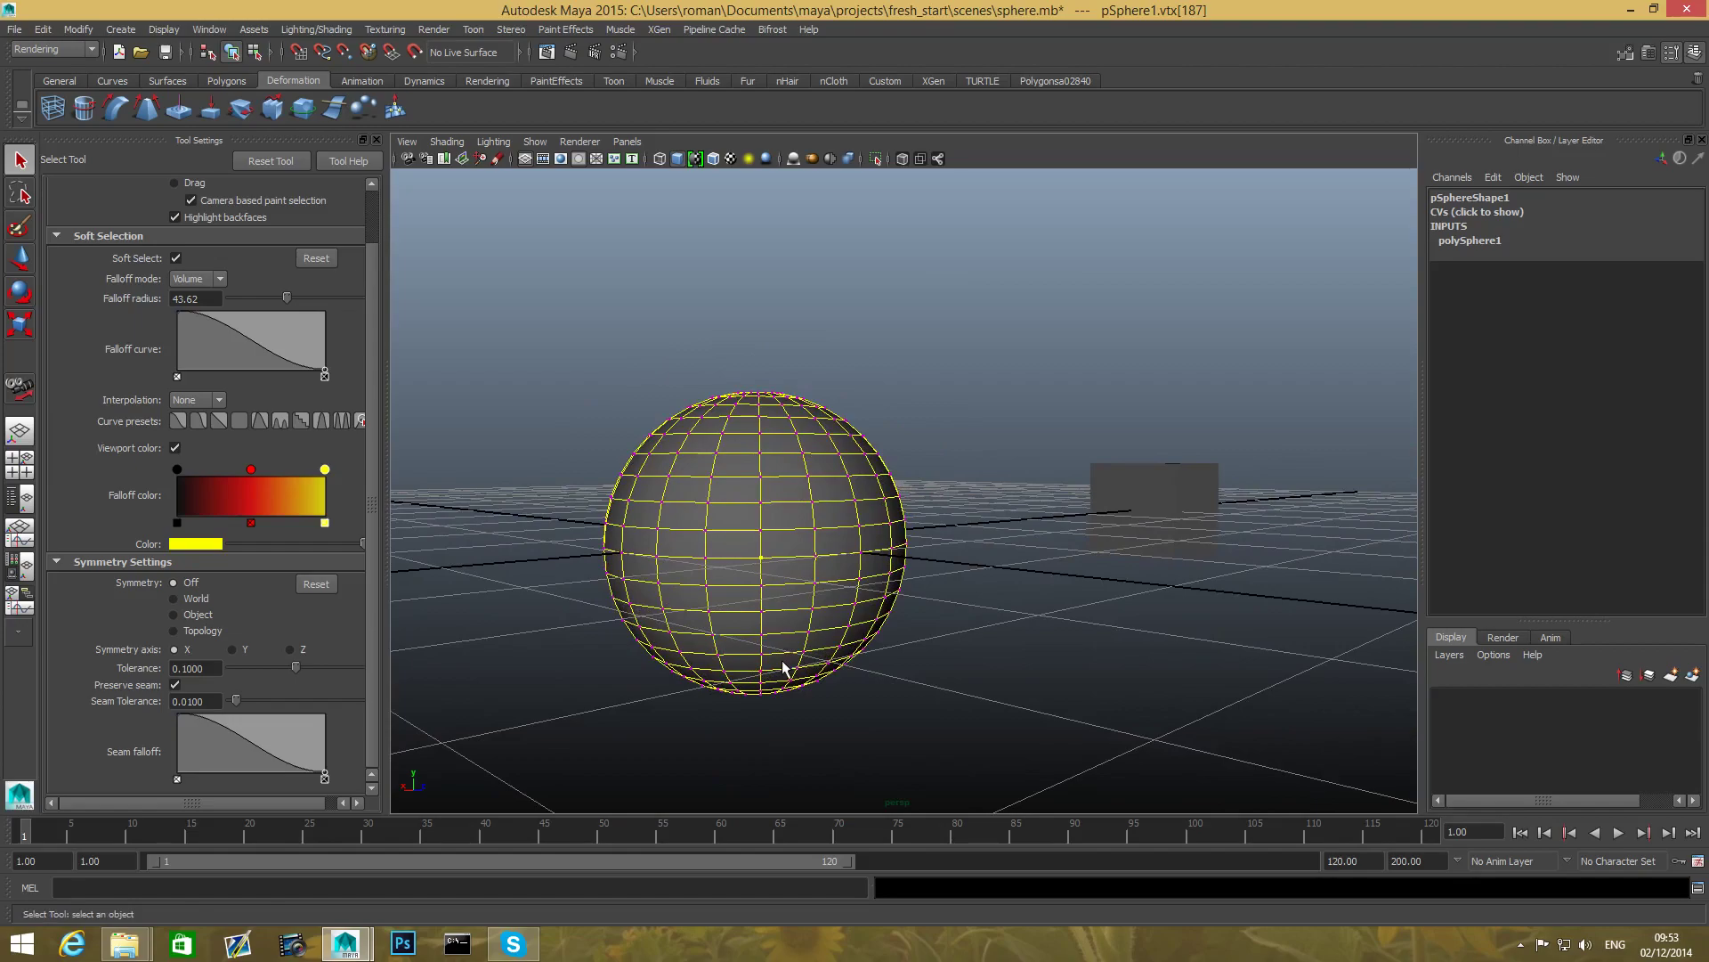
pyautogui.keyDown('alt'); pyautogui.moveTo(778, 657); pyautogui.dragTo(808, 656); pyautogui.keyUp('alt')
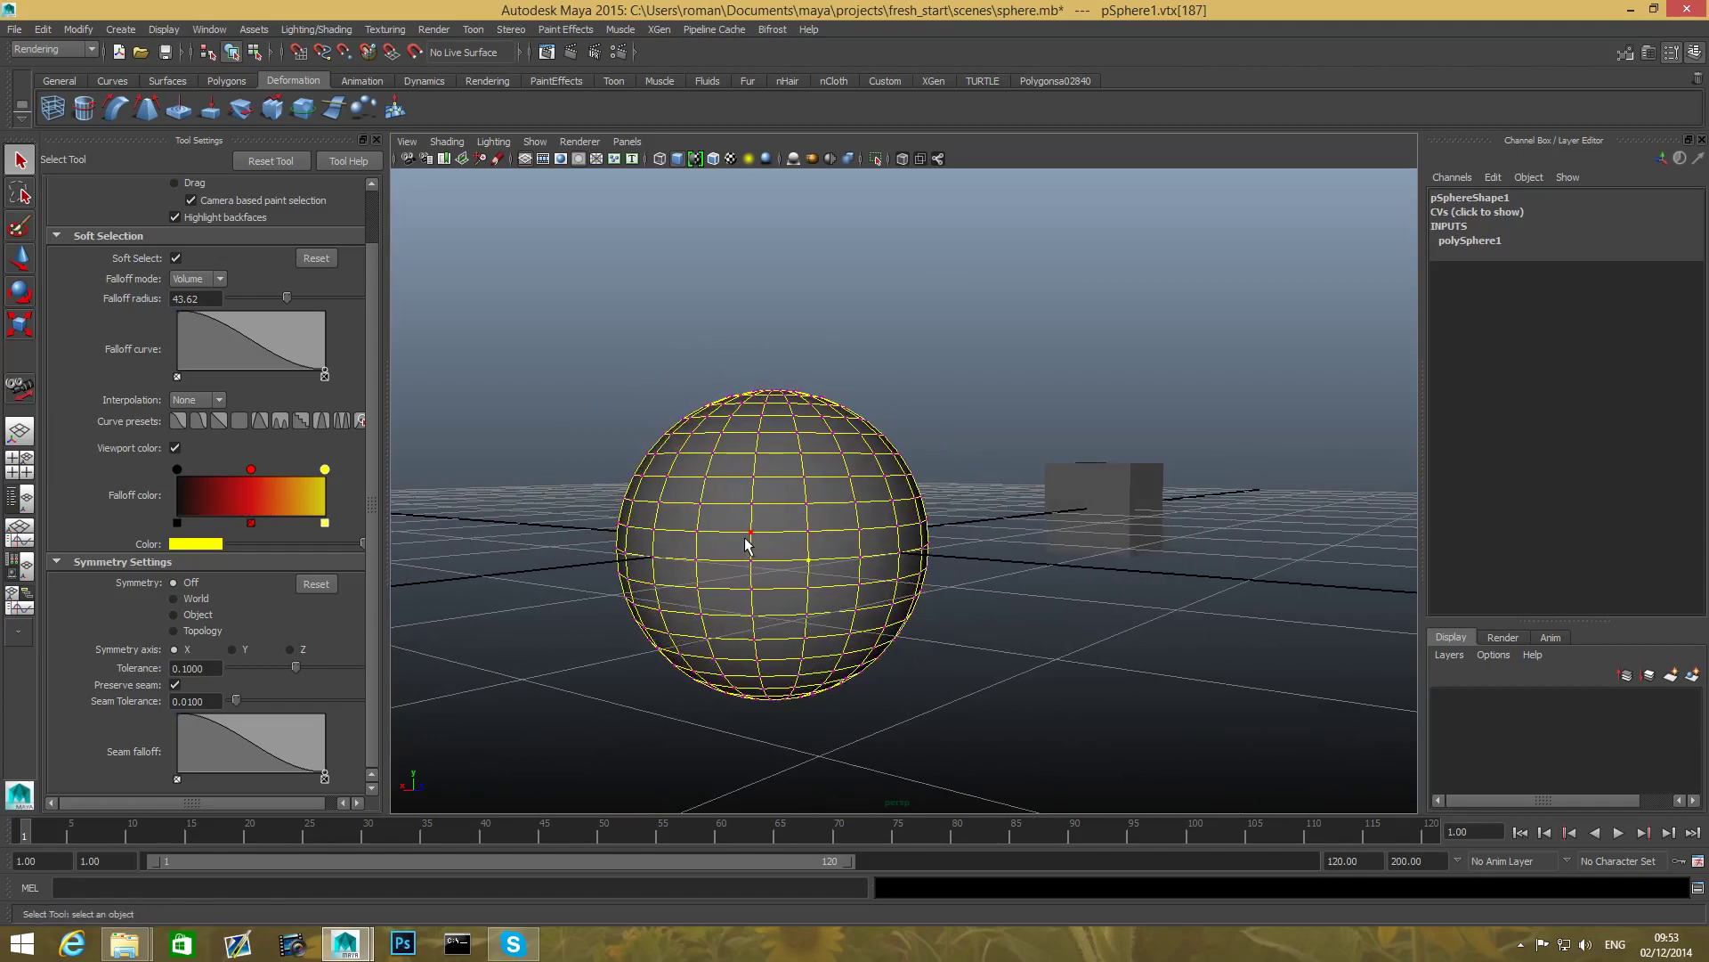
# - Activate the Move Tool and select vertices near the sphere's left edge
pyautogui.keyDown('alt'); pyautogui.moveTo(698, 546); pyautogui.dragTo(839, 599); pyautogui.keyUp('alt')
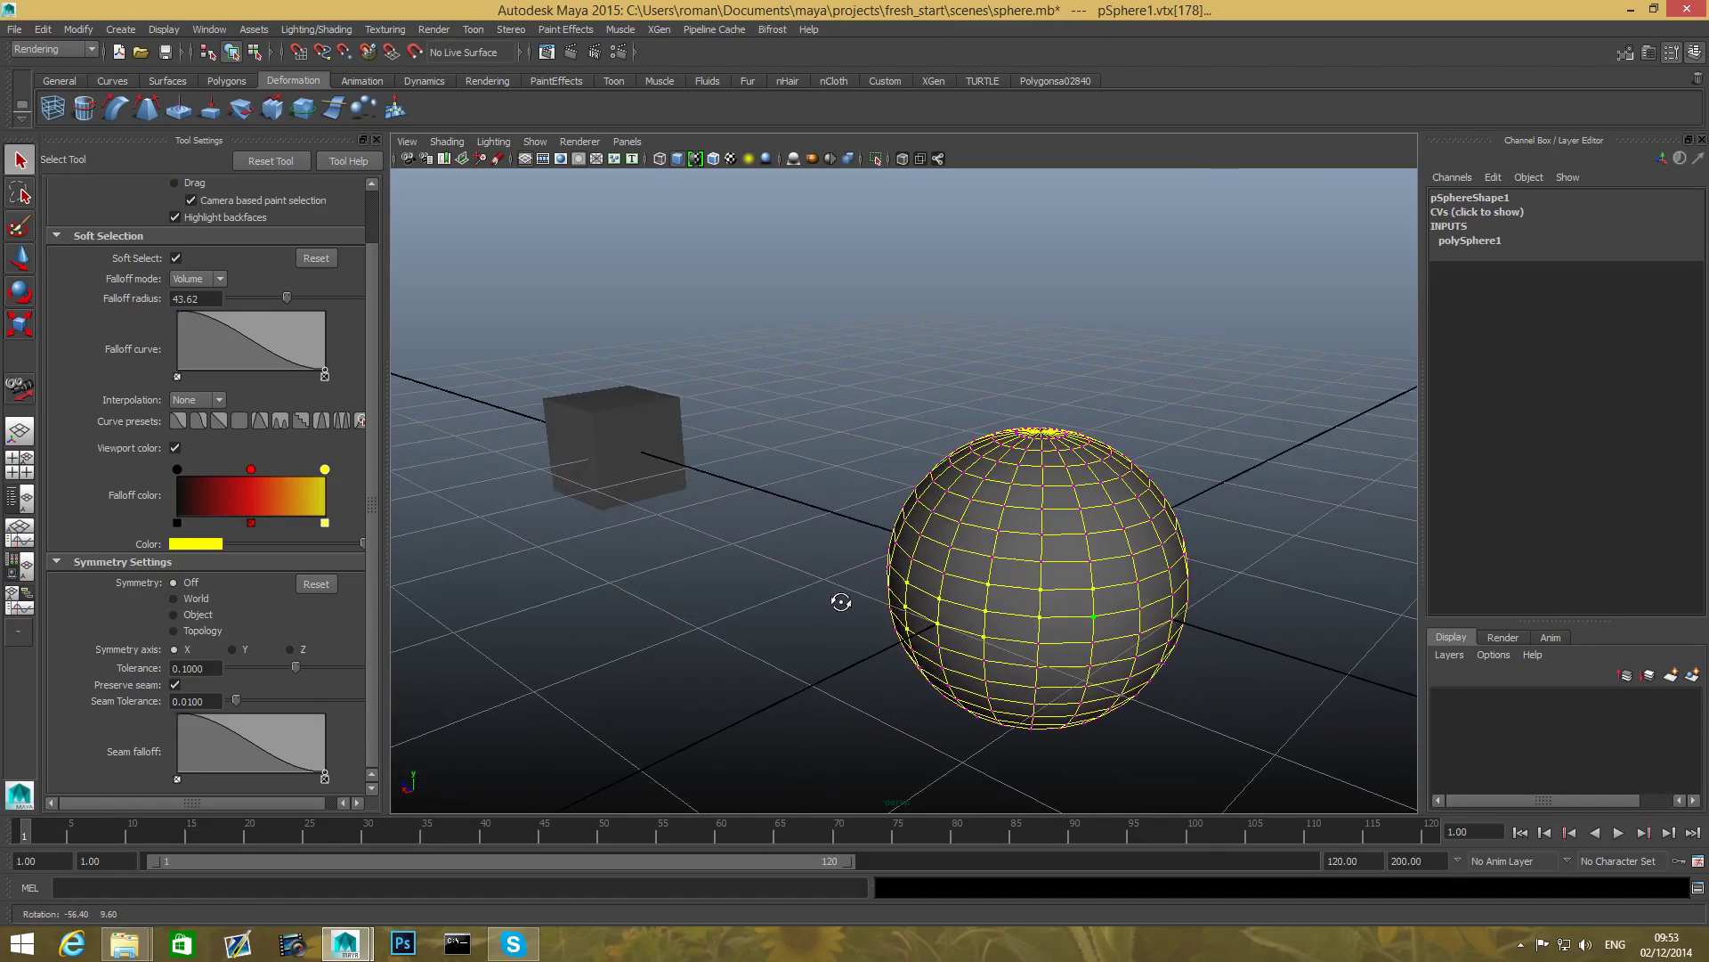
pyautogui.press('w')
pyautogui.keyDown('alt'); pyautogui.moveTo(921, 639); pyautogui.dragTo(908, 627); pyautogui.keyUp('alt')
pyautogui.moveTo(847, 507); pyautogui.dragTo(926, 555)
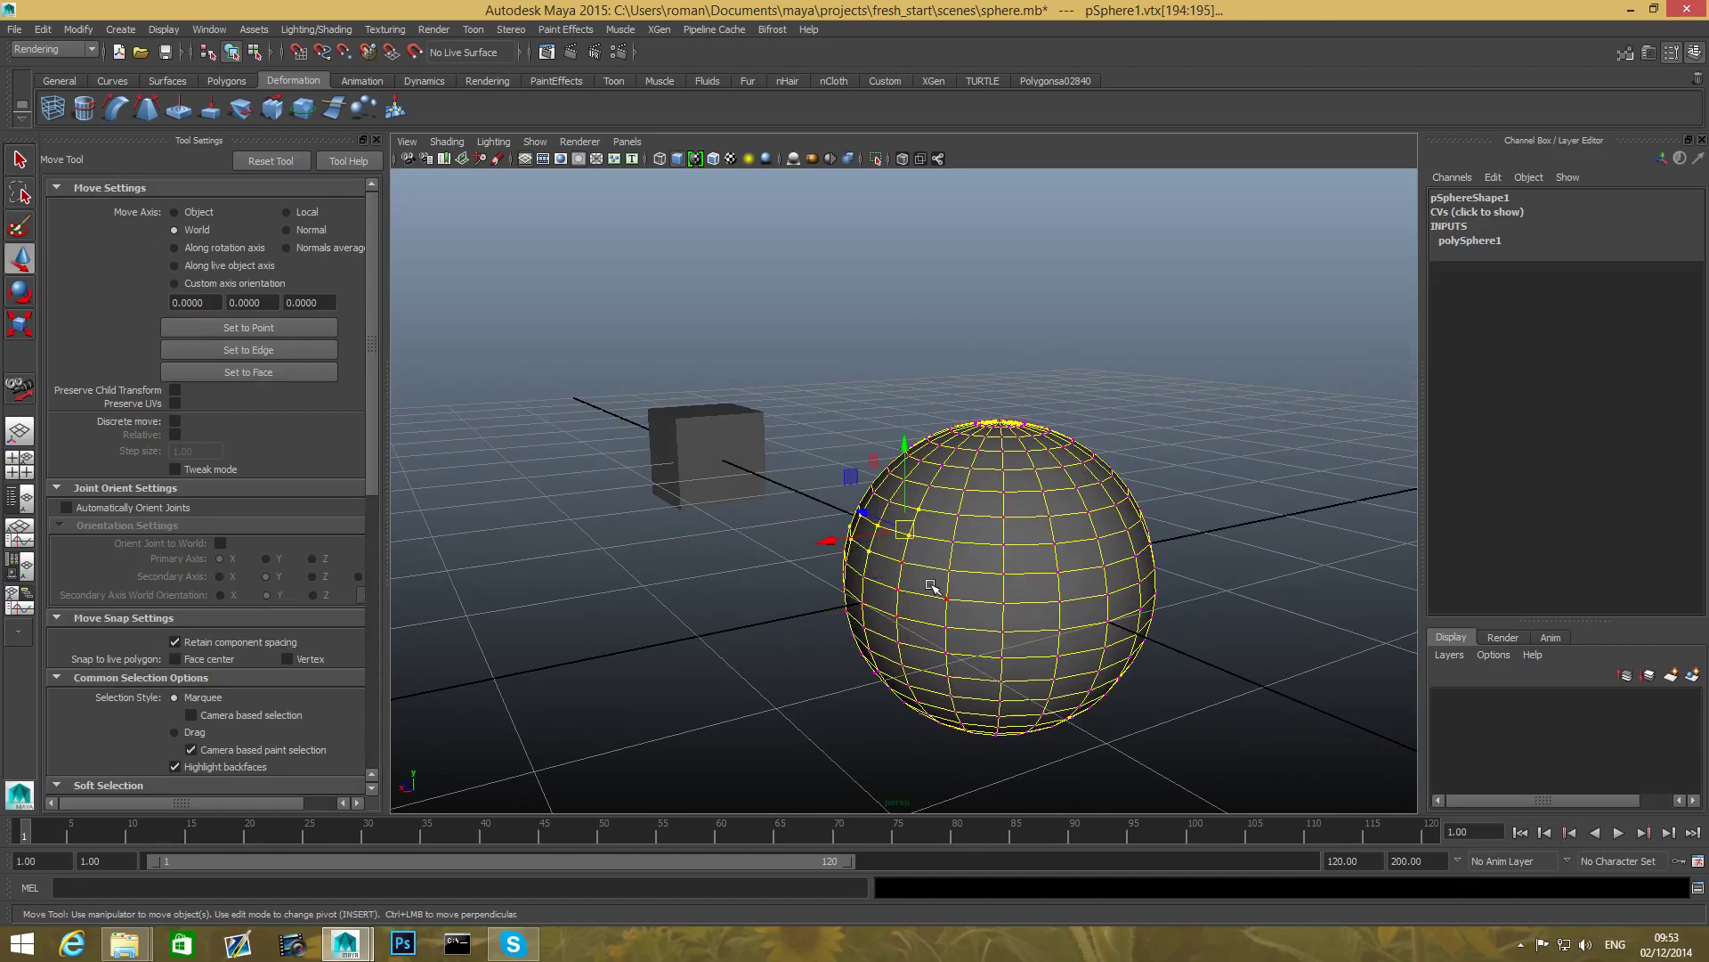
# - Select two sphere vertices, then paint more vertices into the selection with the Paint Selection Tool
pyautogui.click(951, 567)
pyautogui.keyDown('shift'); pyautogui.click(1003, 574); pyautogui.keyUp('shift')
pyautogui.click(20, 226)
pyautogui.moveTo(962, 577)
pyautogui.mouseDown()
pyautogui.moveTo(1013, 584)
pyautogui.moveTo(946, 537)
pyautogui.mouseUp()
pyautogui.scroll(-5, 948, 578)
pyautogui.moveTo(973, 621)
pyautogui.keyDown('alt'); pyautogui.mouseDown()
pyautogui.moveTo(776, 672)
pyautogui.moveTo(656, 558)
pyautogui.mouseUp(); pyautogui.keyUp('alt')
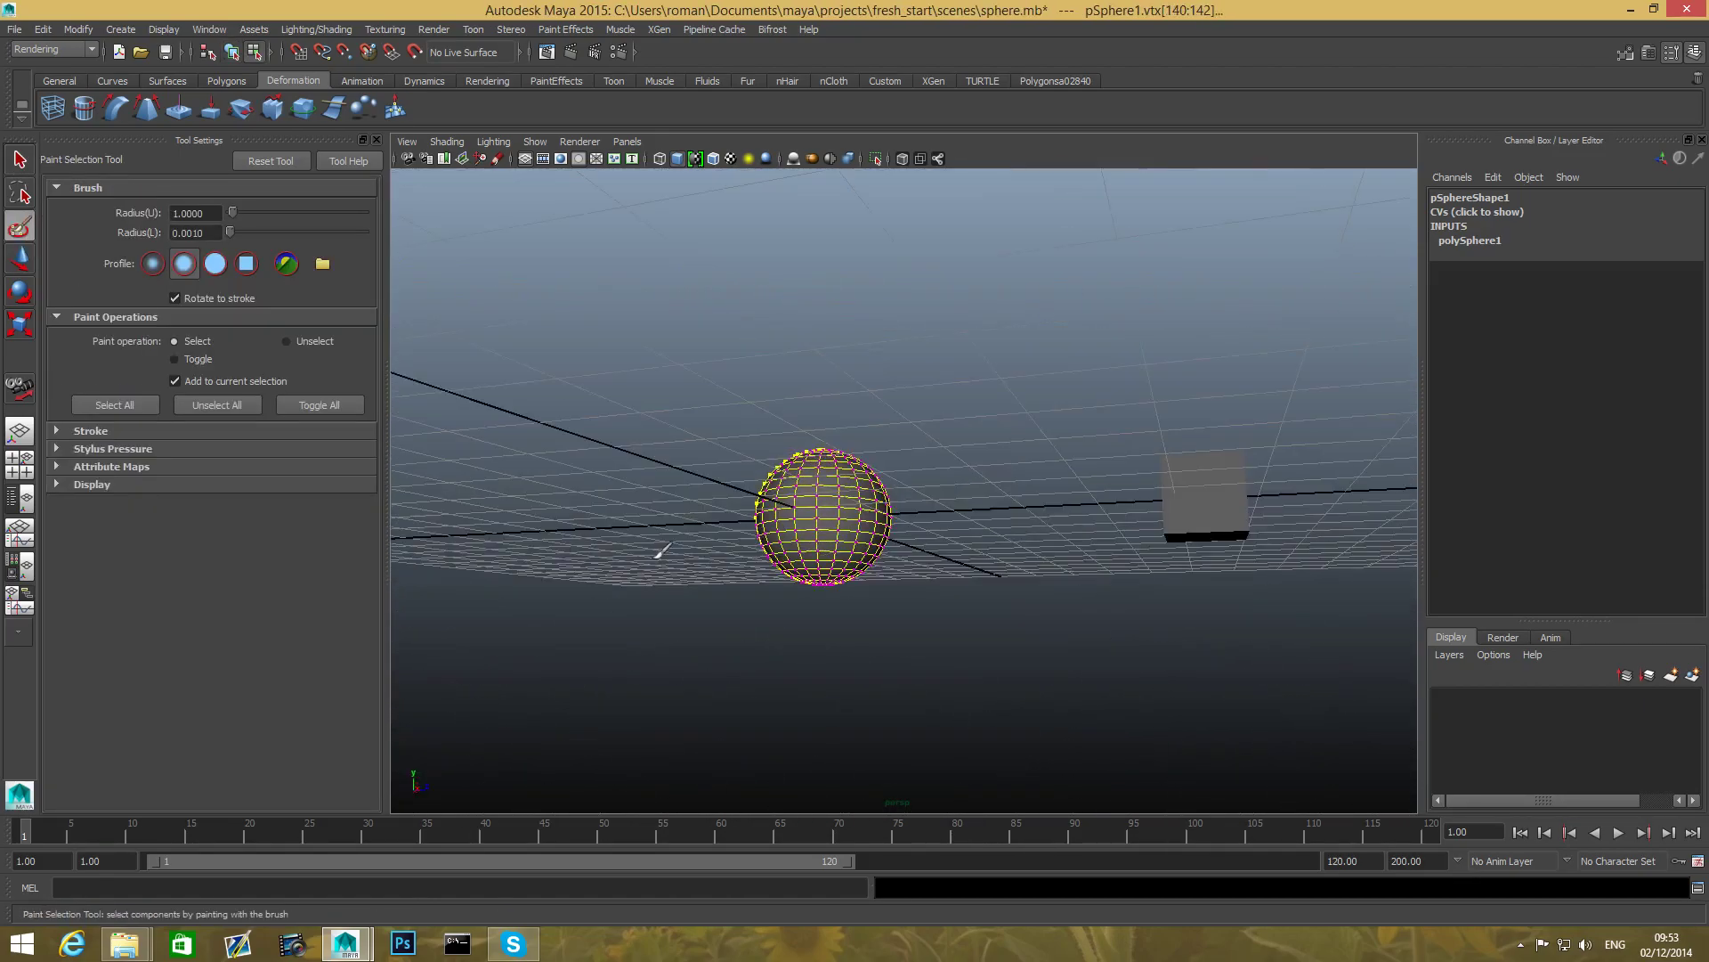
pyautogui.scroll(5, 659, 573)
# - Set the viewport renderer to Legacy High Quality Viewport and paint lower sphere vertices
pyautogui.click(566, 143)
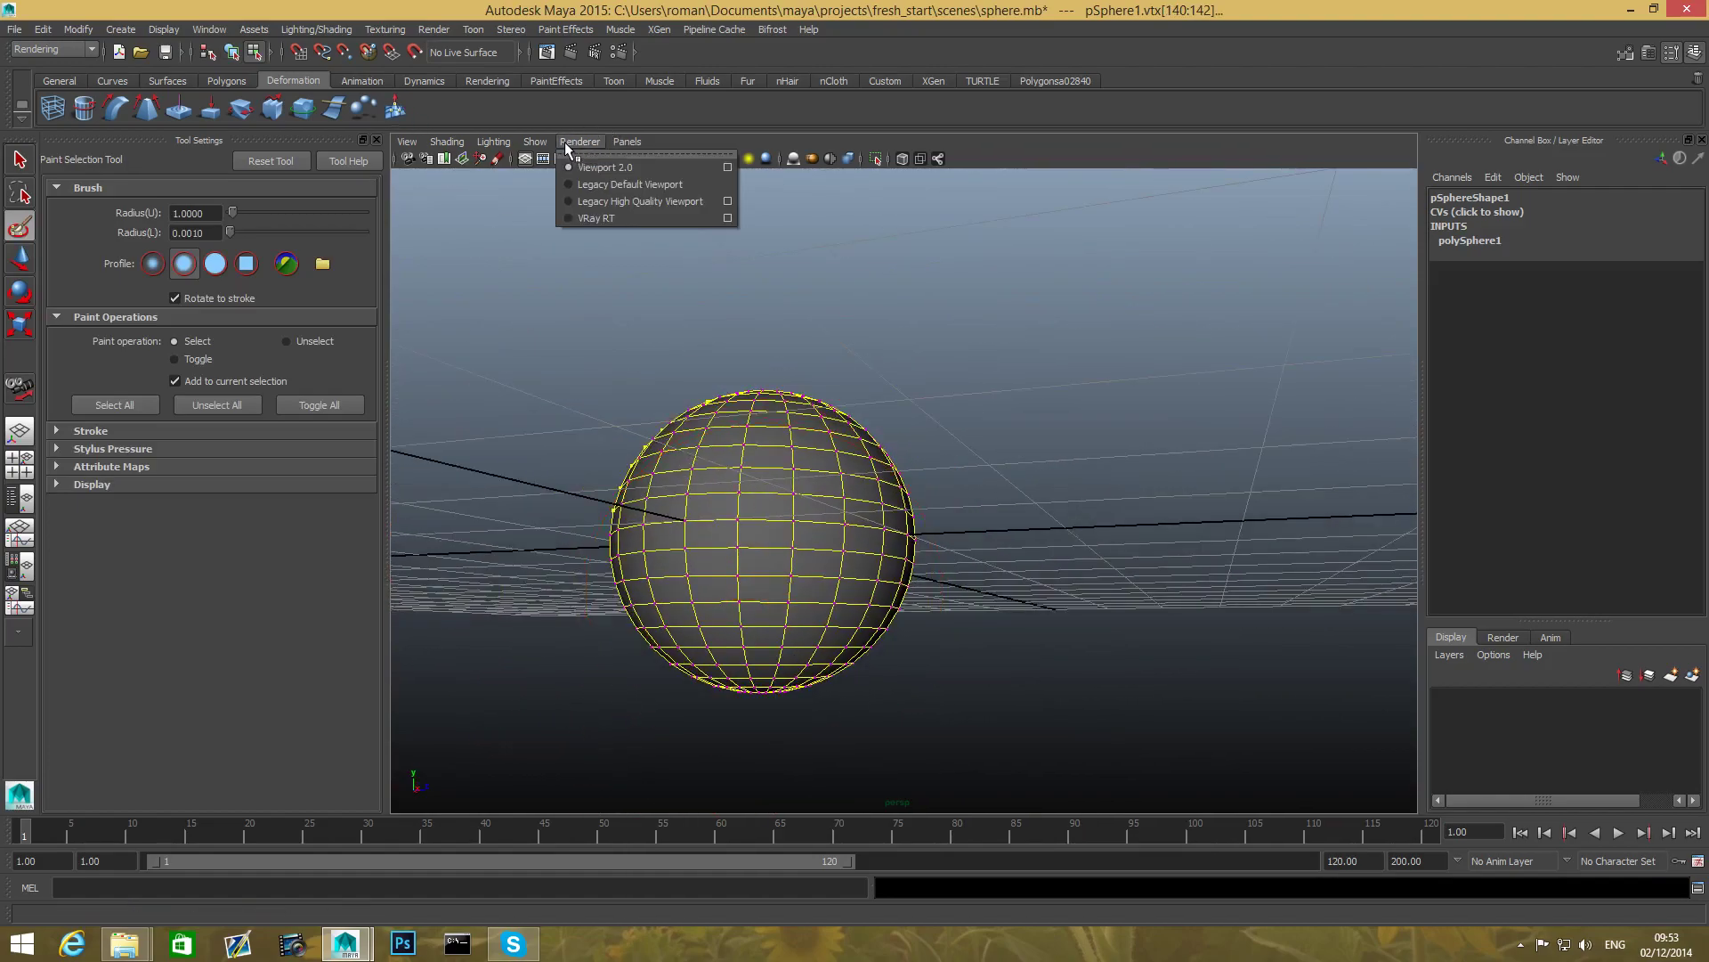
pyautogui.click(599, 201)
pyautogui.moveTo(723, 486); pyautogui.dragTo(833, 516)
# - Marquee the sphere's middle band of vertices, then switch to face mode and pick one face
pyautogui.click(31, 171)
pyautogui.moveTo(588, 508); pyautogui.dragTo(899, 584)
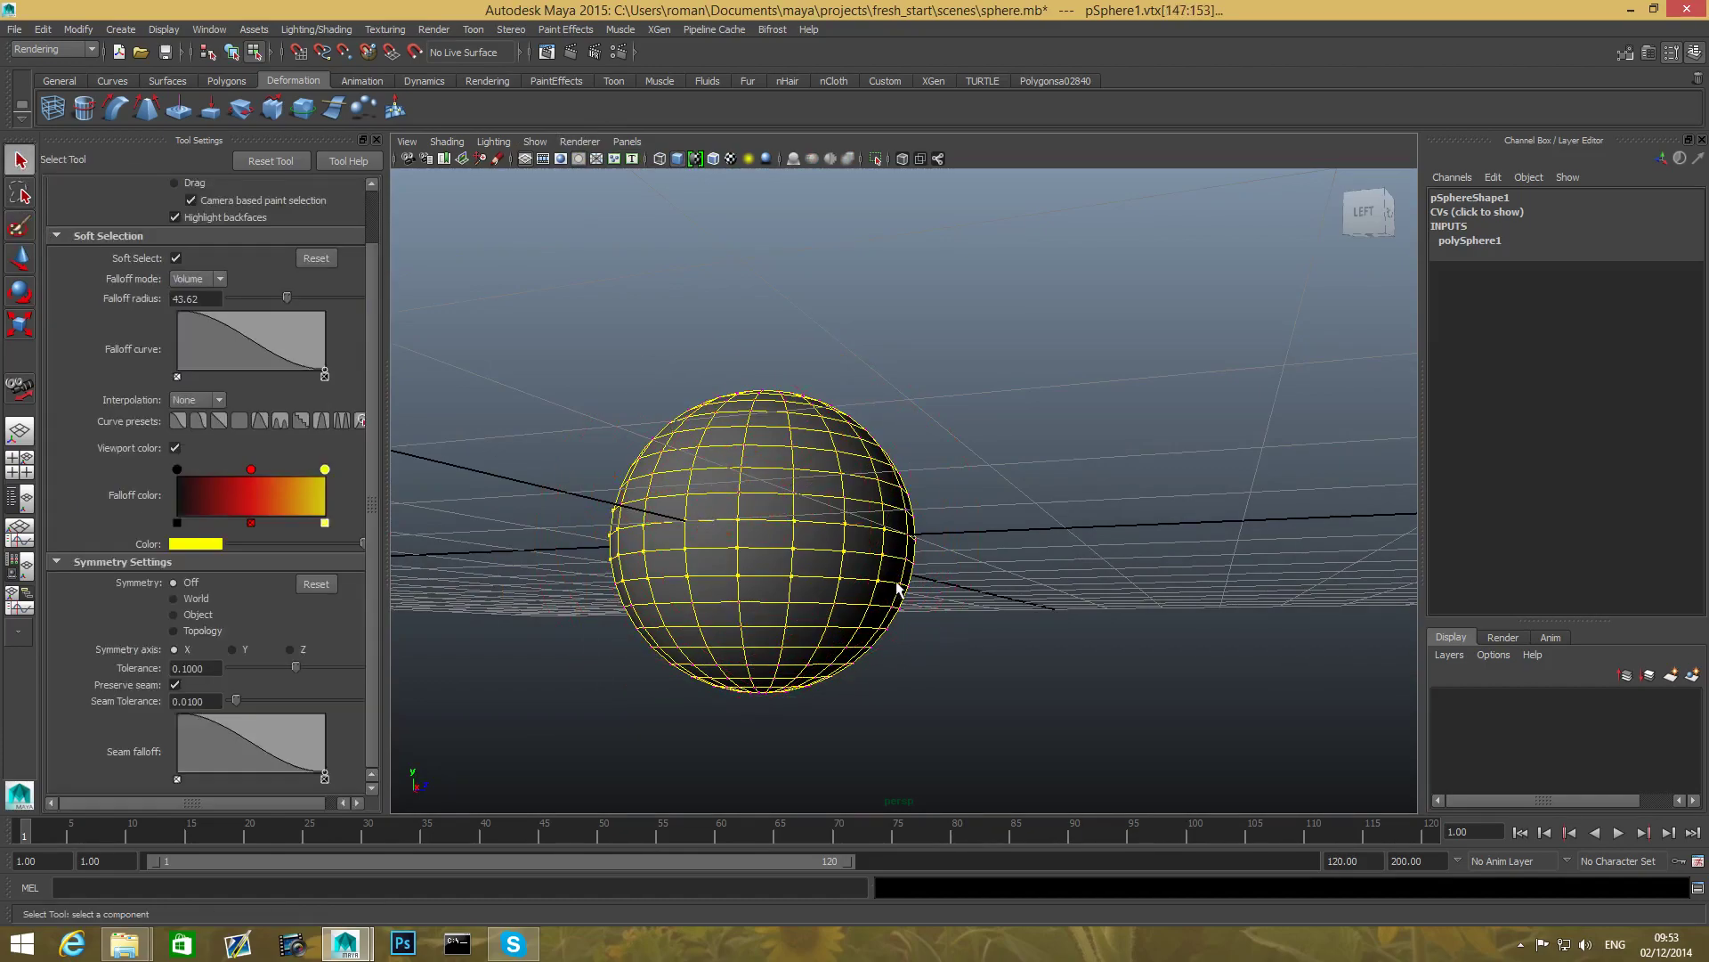
pyautogui.moveTo(768, 533)
pyautogui.mouseDown(button='right')
pyautogui.moveTo(736, 521)
pyautogui.moveTo(765, 559)
pyautogui.mouseUp(button='right')
pyautogui.click(763, 535)
pyautogui.click(766, 559)
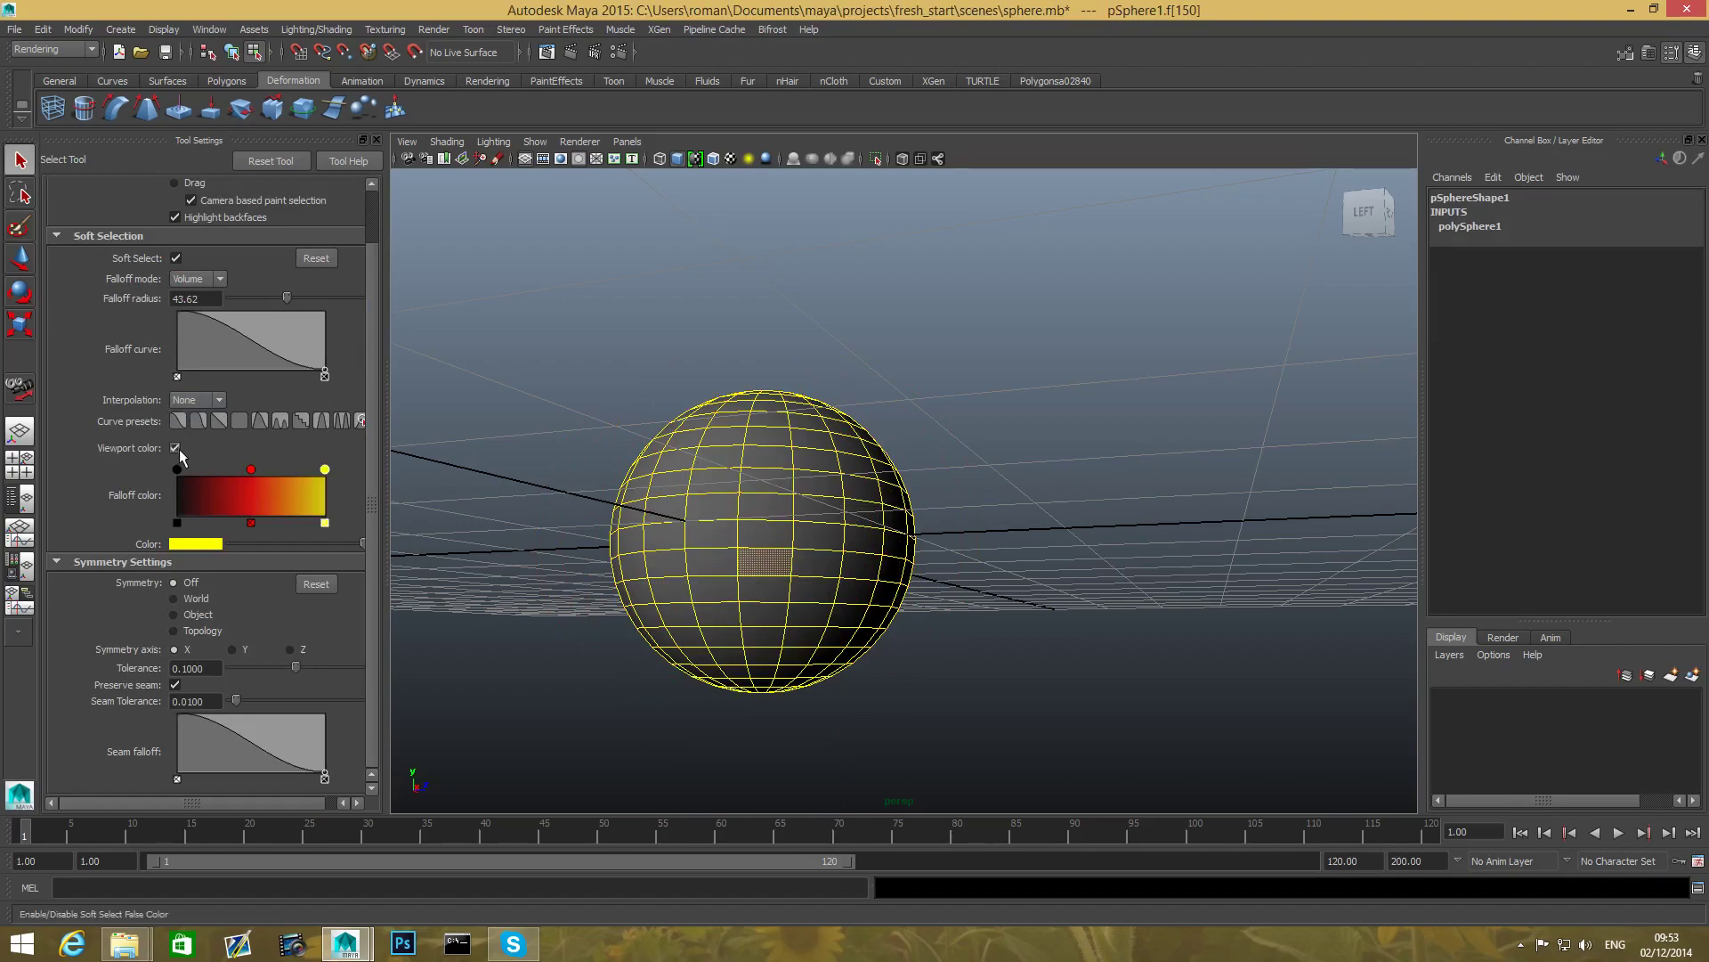
# - Keep falloff interpolation at None, turn Soft Select off and return the sphere to object mode
pyautogui.click(218, 401)
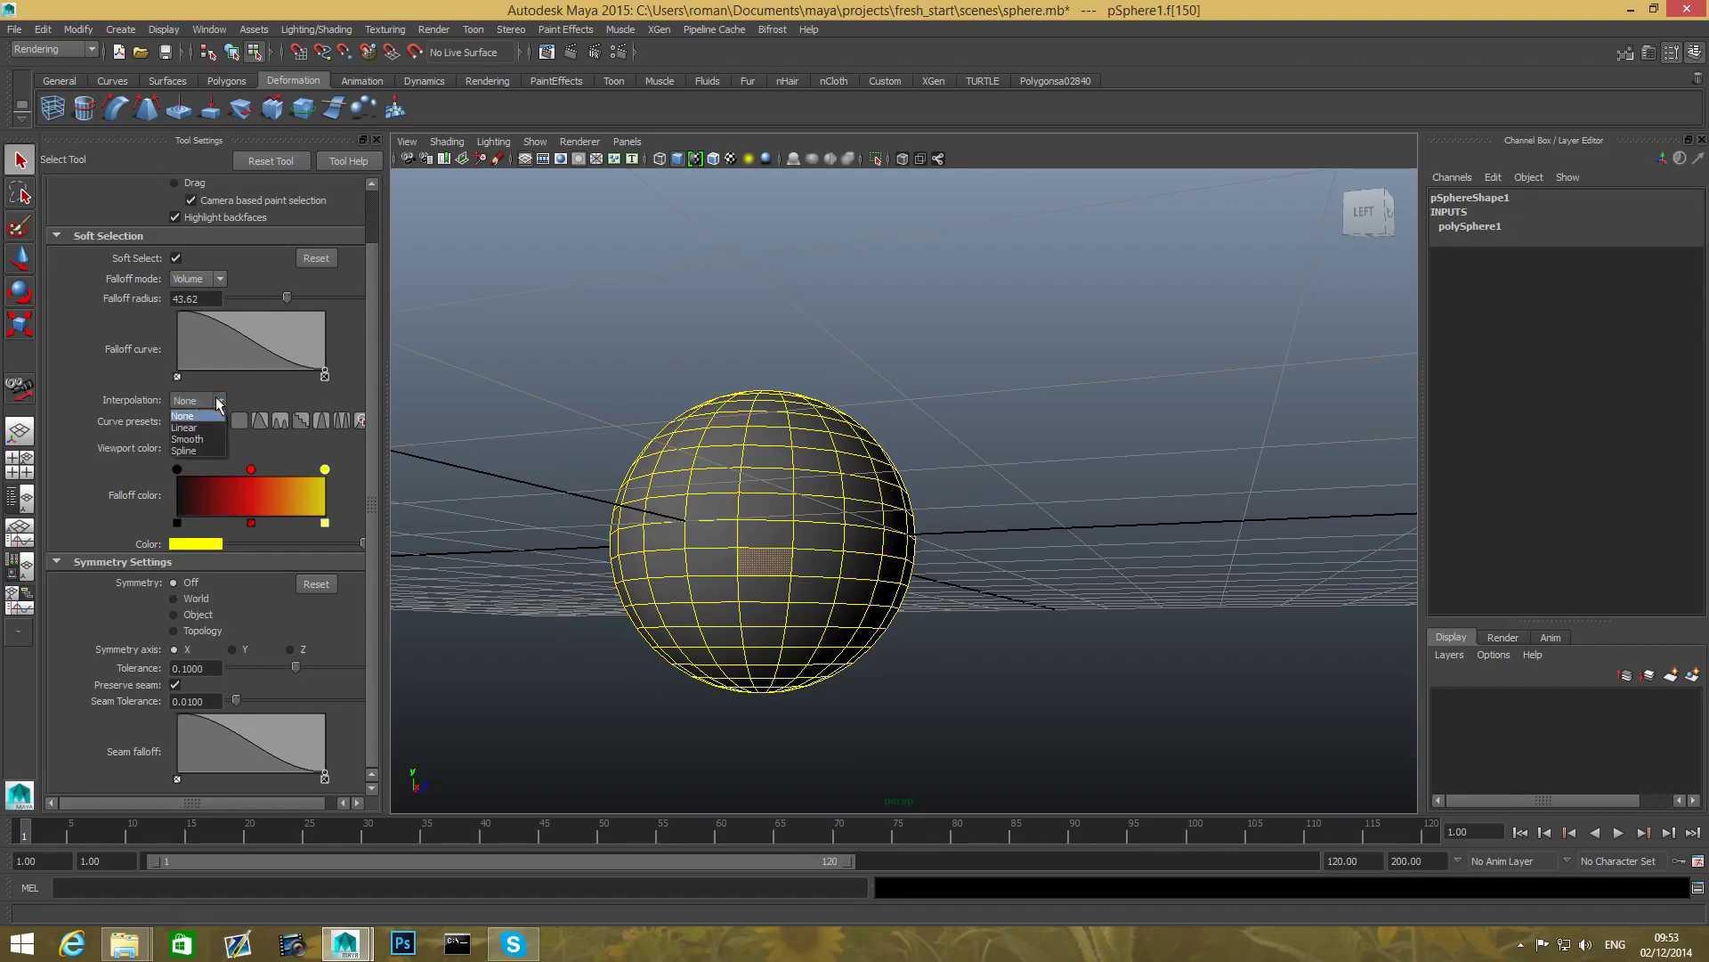
pyautogui.click(198, 416)
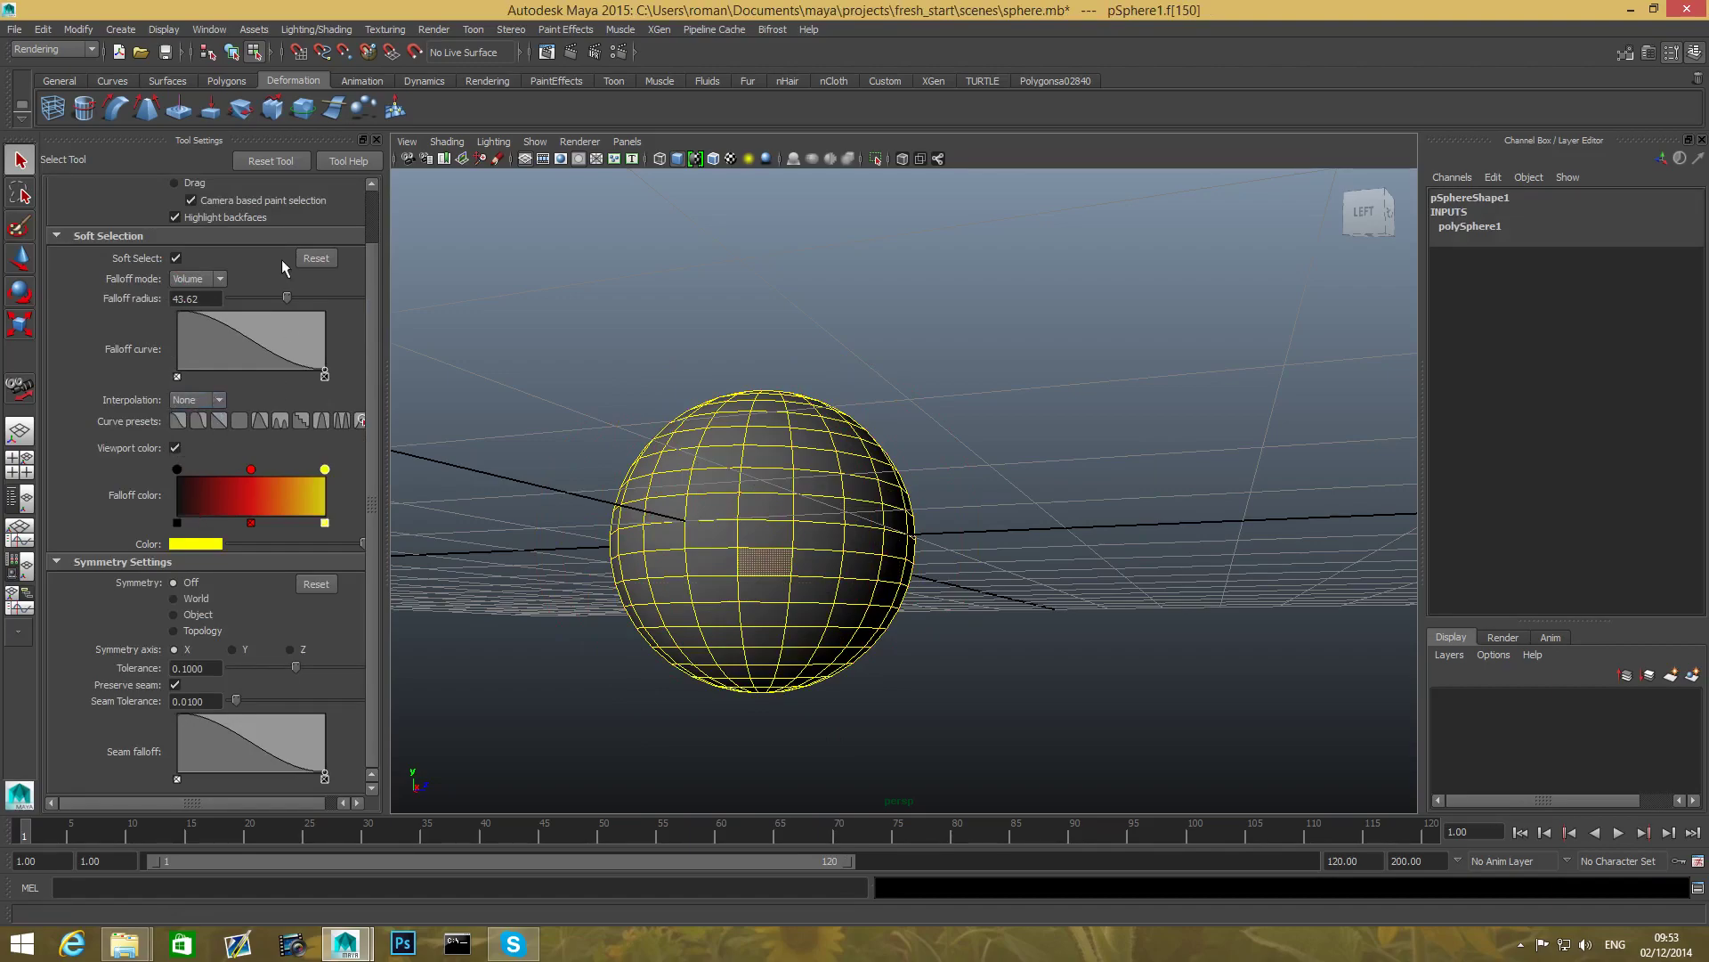
pyautogui.click(179, 259)
pyautogui.moveTo(645, 538)
pyautogui.keyDown('alt'); pyautogui.mouseDown()
pyautogui.moveTo(828, 527)
pyautogui.moveTo(615, 531)
pyautogui.mouseUp(); pyautogui.keyUp('alt')
pyautogui.press('F8')
pyautogui.press('F8')
pyautogui.press('F8')
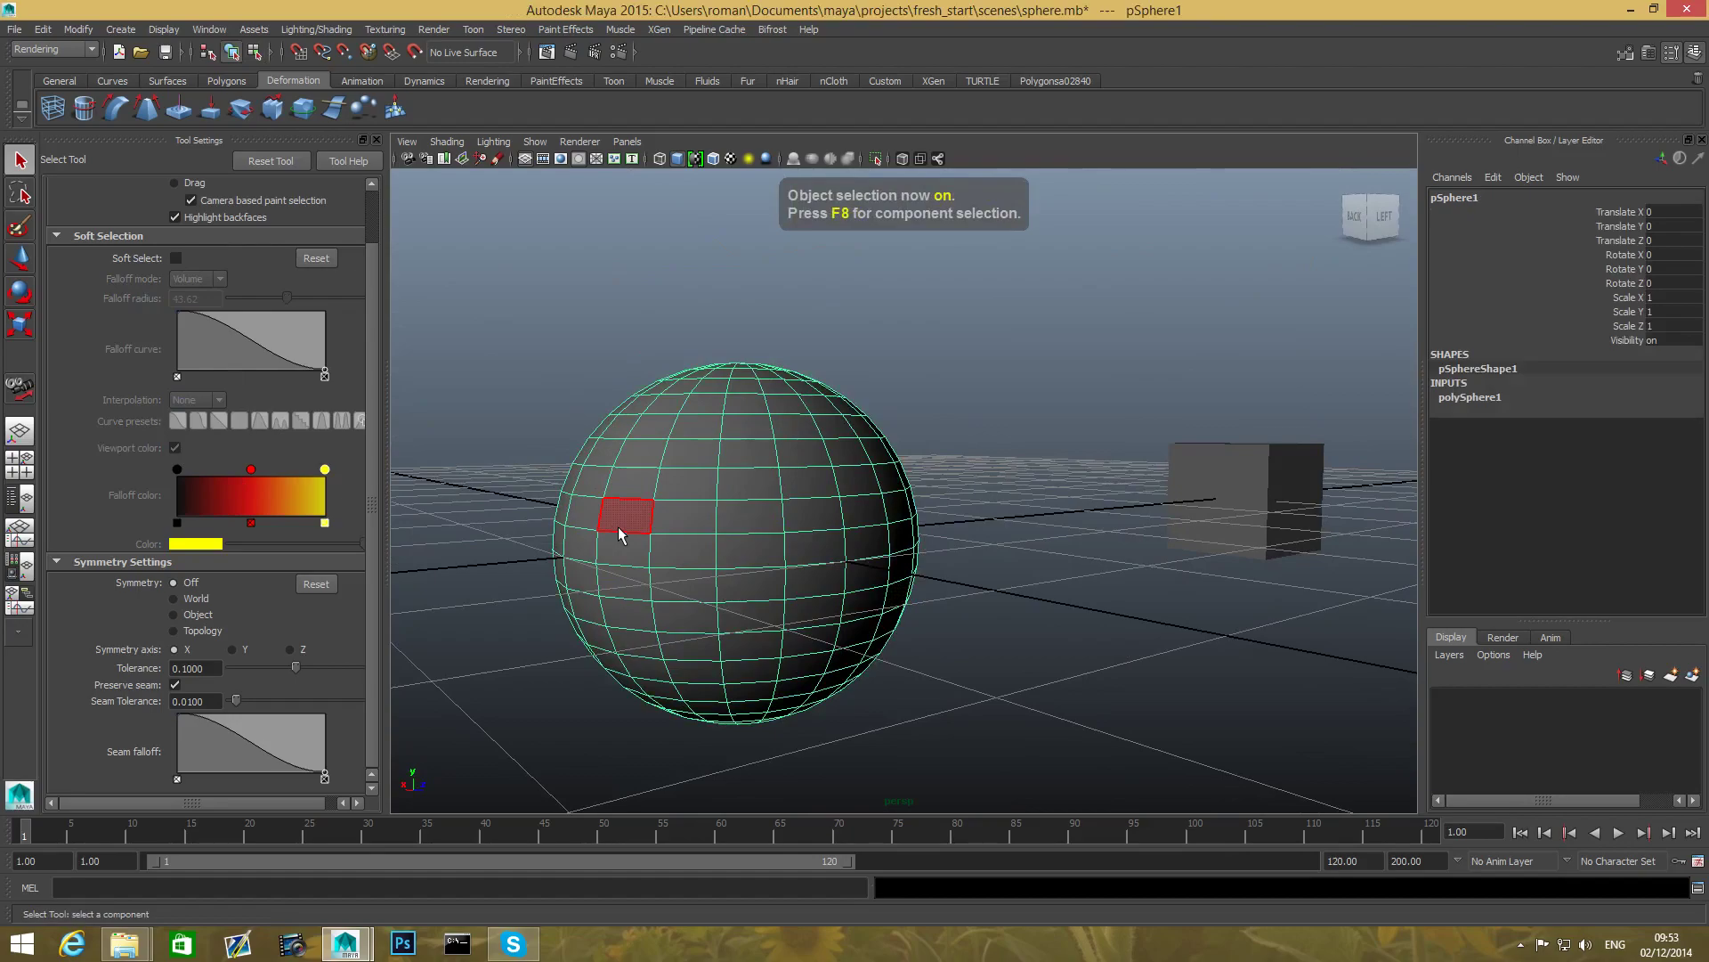
pyautogui.press('b')
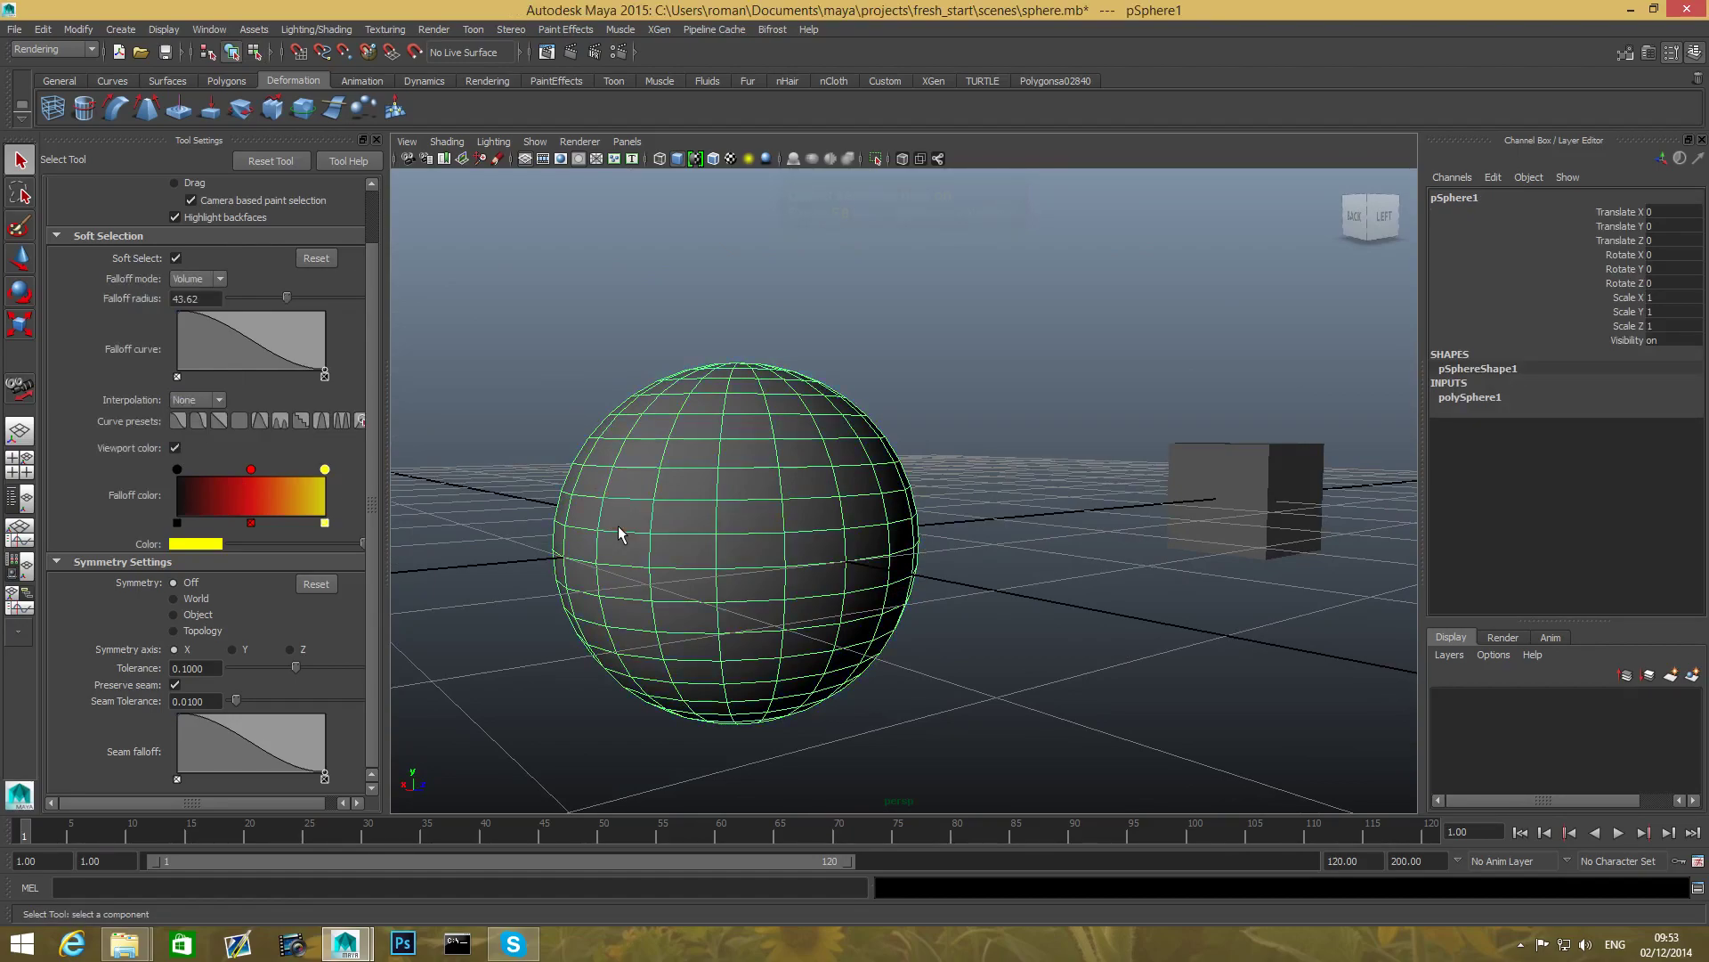
pyautogui.press('b')
pyautogui.press('b')
pyautogui.press('b')
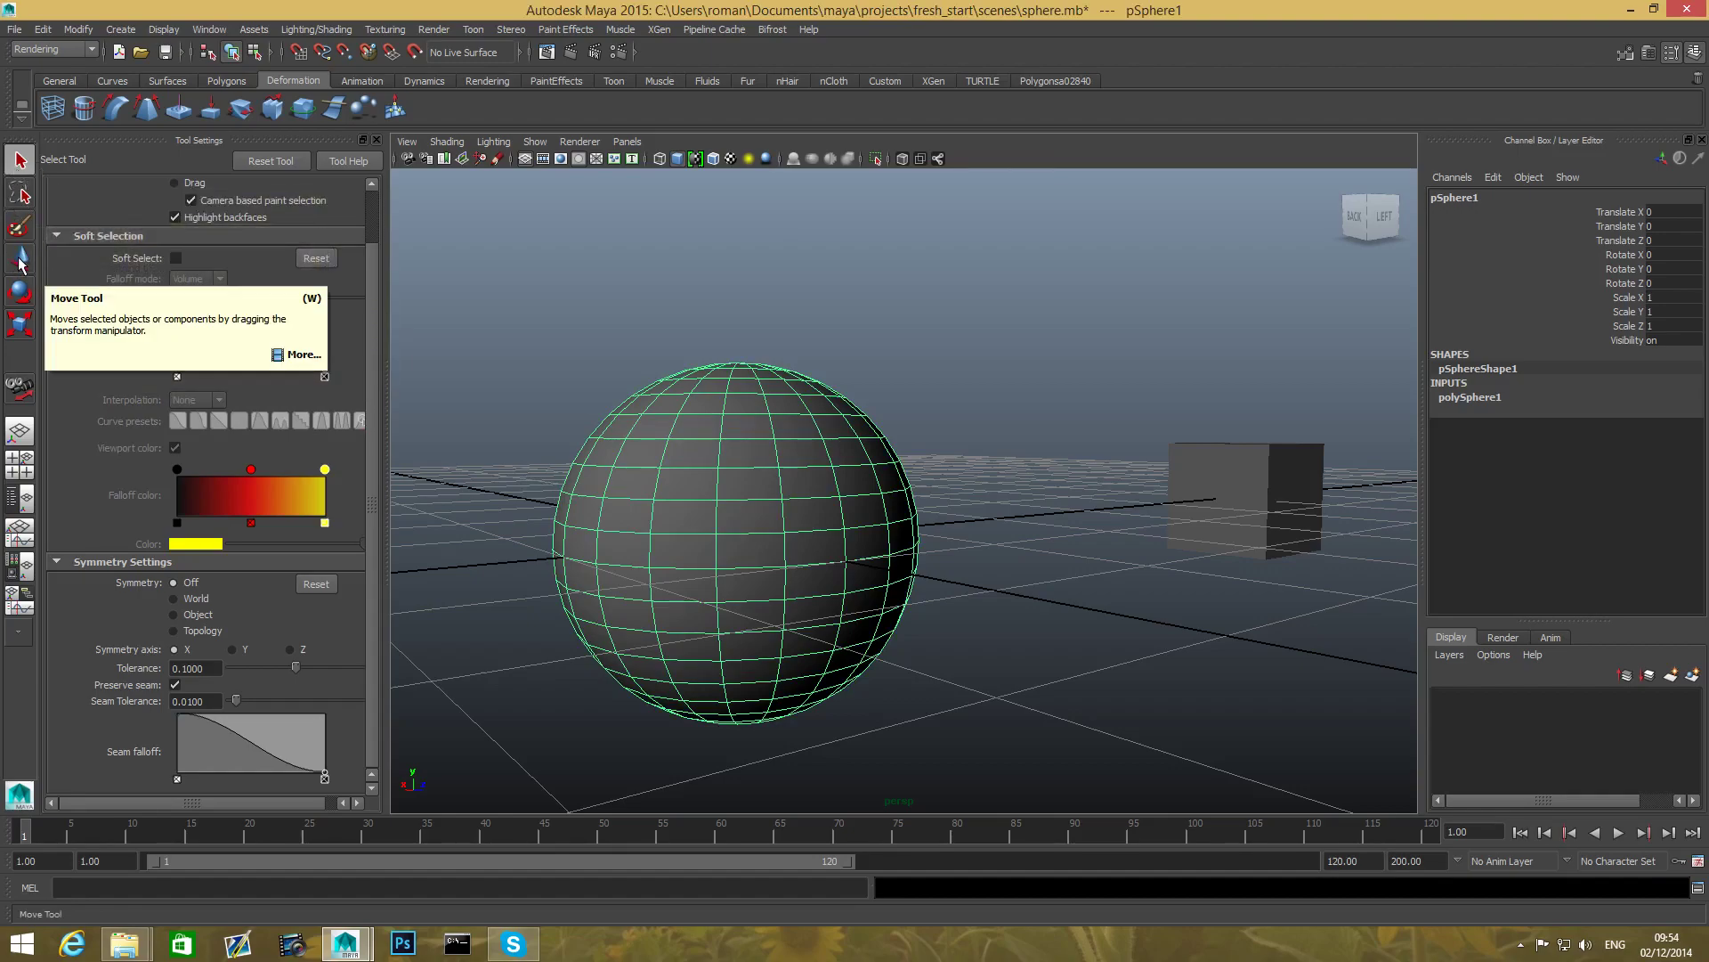
# - With the Lasso Tool, encircle the cube, then lasso sphere vertices 180–182 at its upper left
pyautogui.click(22, 196)
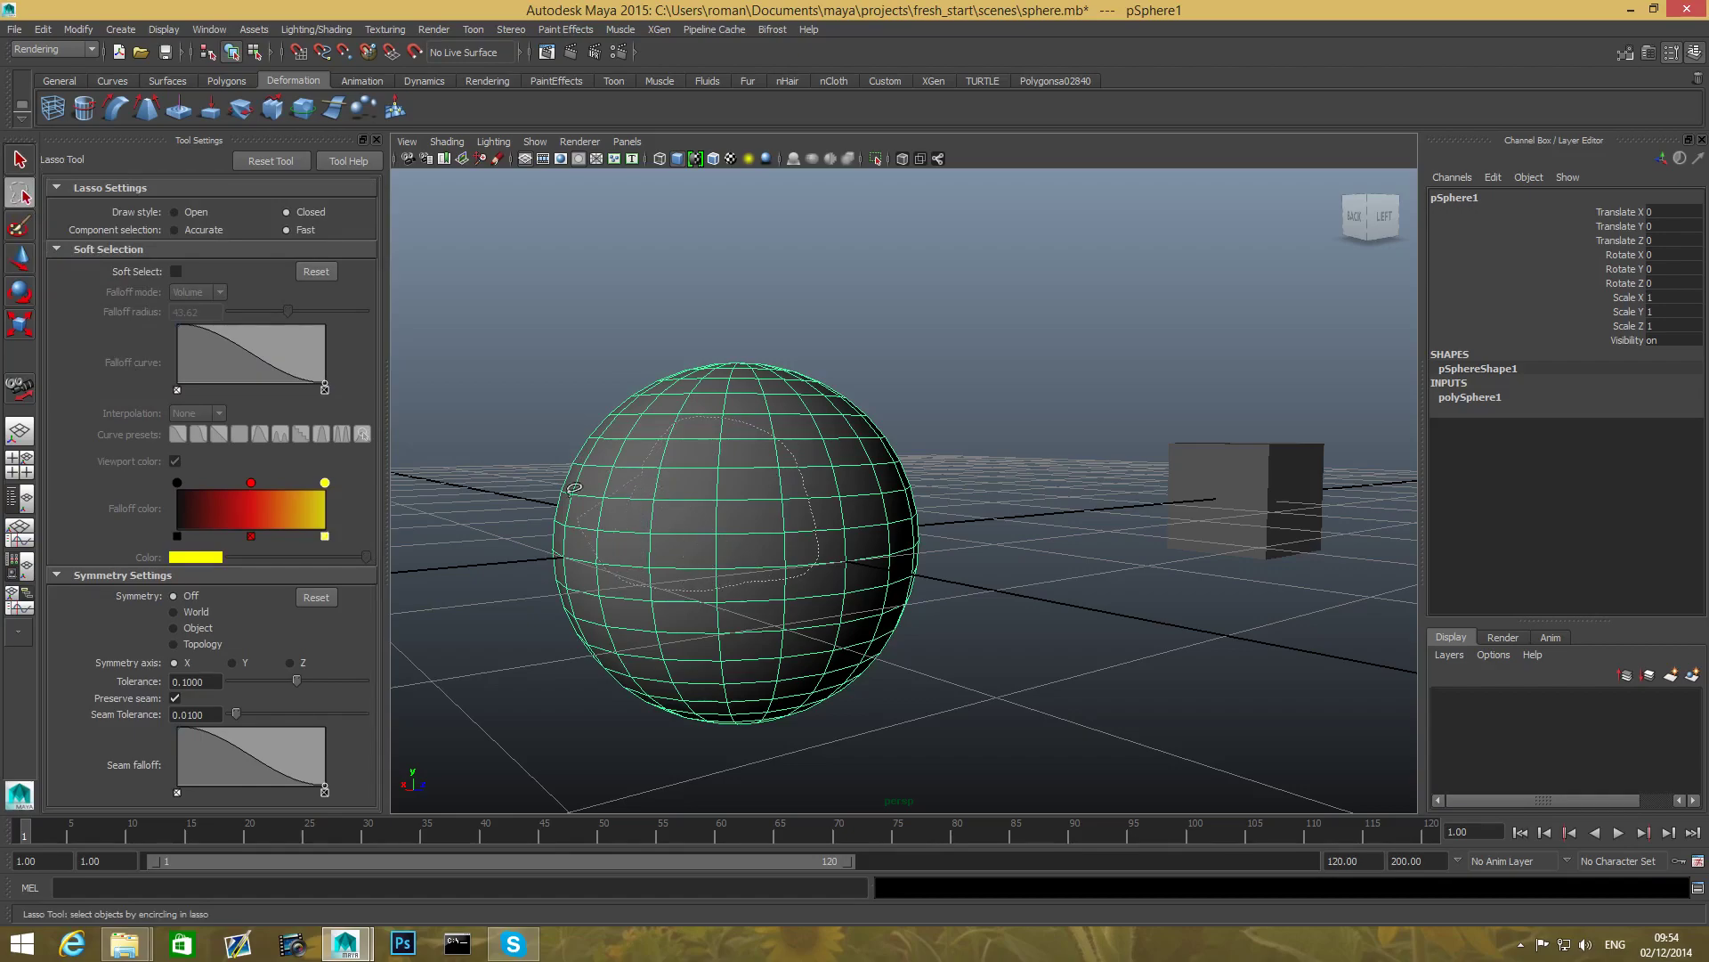
pyautogui.moveTo(1115, 434)
pyautogui.mouseDown()
pyautogui.moveTo(1287, 637)
pyautogui.moveTo(1189, 385)
pyautogui.moveTo(1175, 396)
pyautogui.mouseUp()
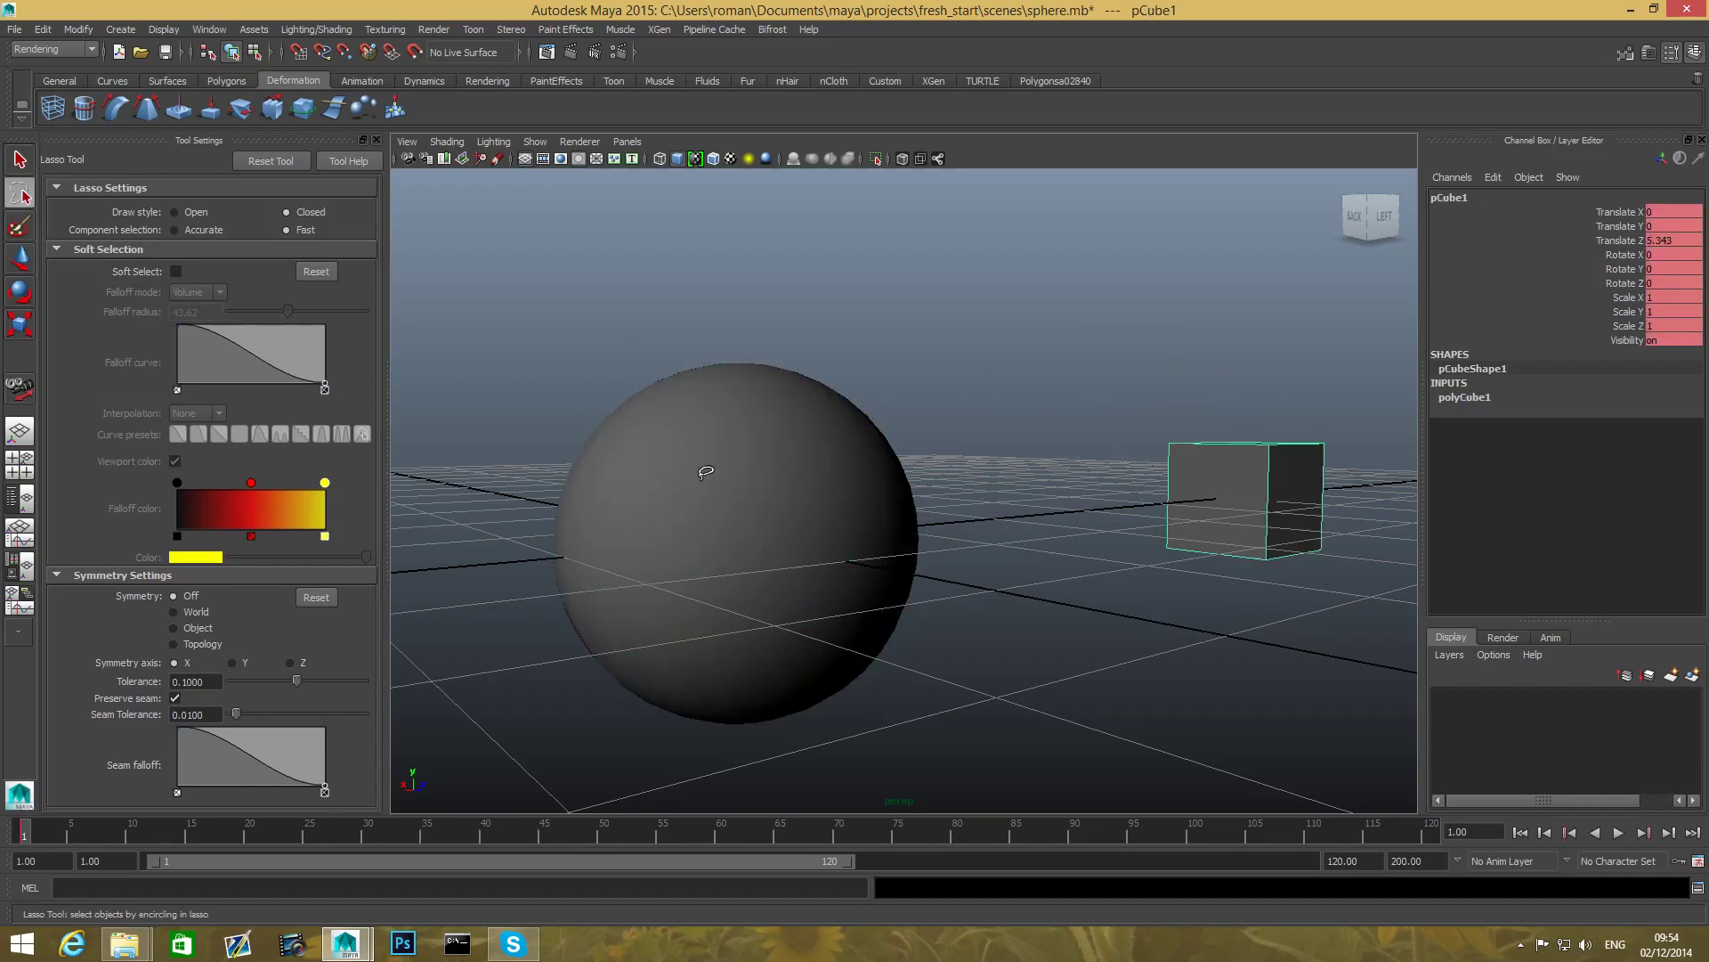
pyautogui.moveTo(682, 423); pyautogui.dragTo(613, 414, button='right')
pyautogui.moveTo(570, 424)
pyautogui.mouseDown()
pyautogui.moveTo(693, 434)
pyautogui.moveTo(679, 506)
pyautogui.moveTo(650, 540)
pyautogui.moveTo(585, 541)
pyautogui.moveTo(549, 472)
pyautogui.moveTo(570, 420)
pyautogui.mouseUp()
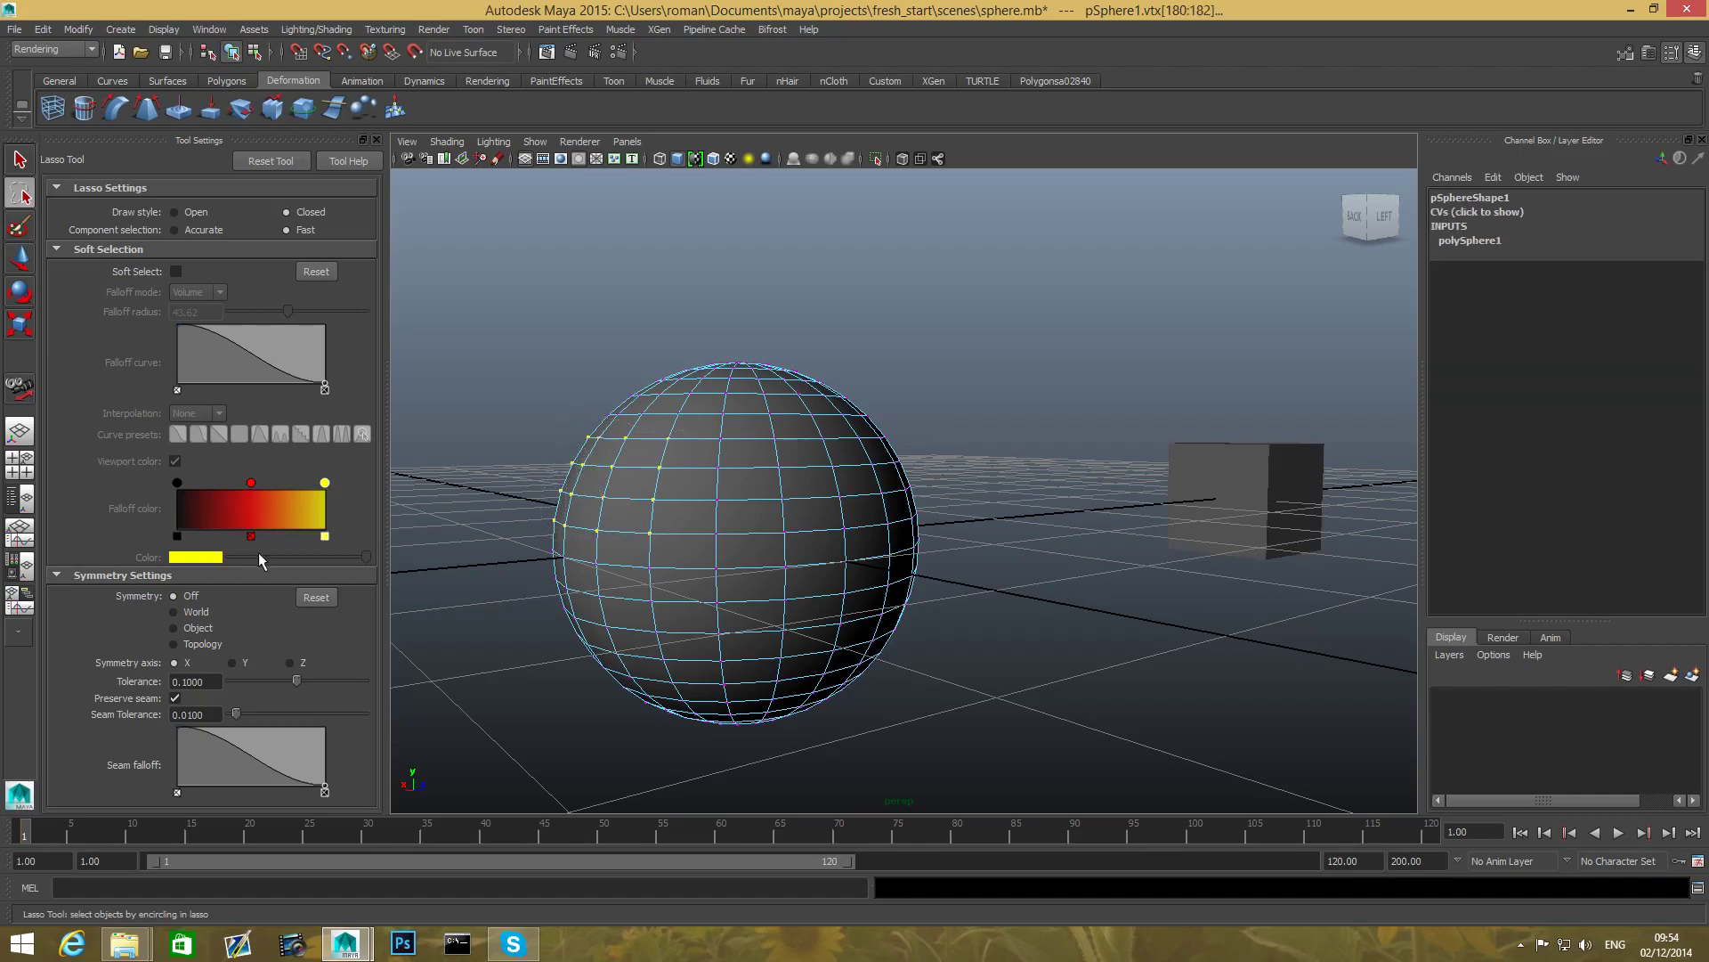
pyautogui.click(20, 161)
pyautogui.click(20, 195)
# - Paint-select vertices along the sphere's left side, then orbit and pan the view down onto it
pyautogui.click(20, 228)
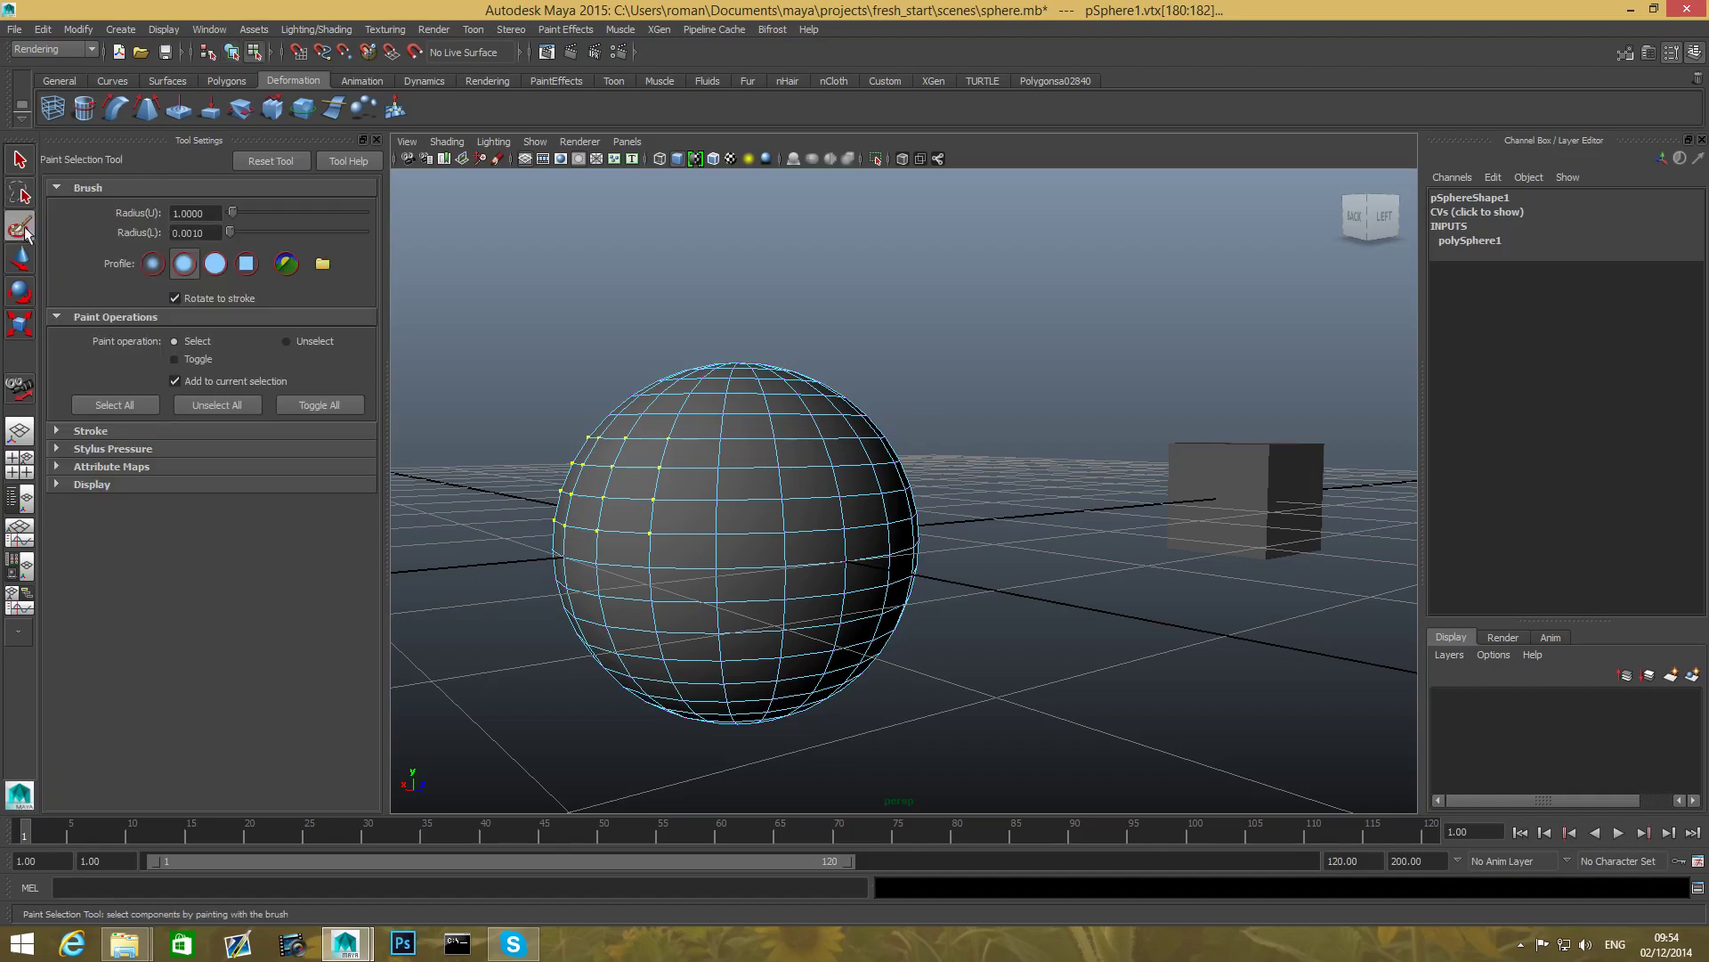
pyautogui.moveTo(799, 493)
pyautogui.mouseDown()
pyautogui.moveTo(657, 514)
pyautogui.moveTo(823, 529)
pyautogui.moveTo(657, 477)
pyautogui.mouseUp()
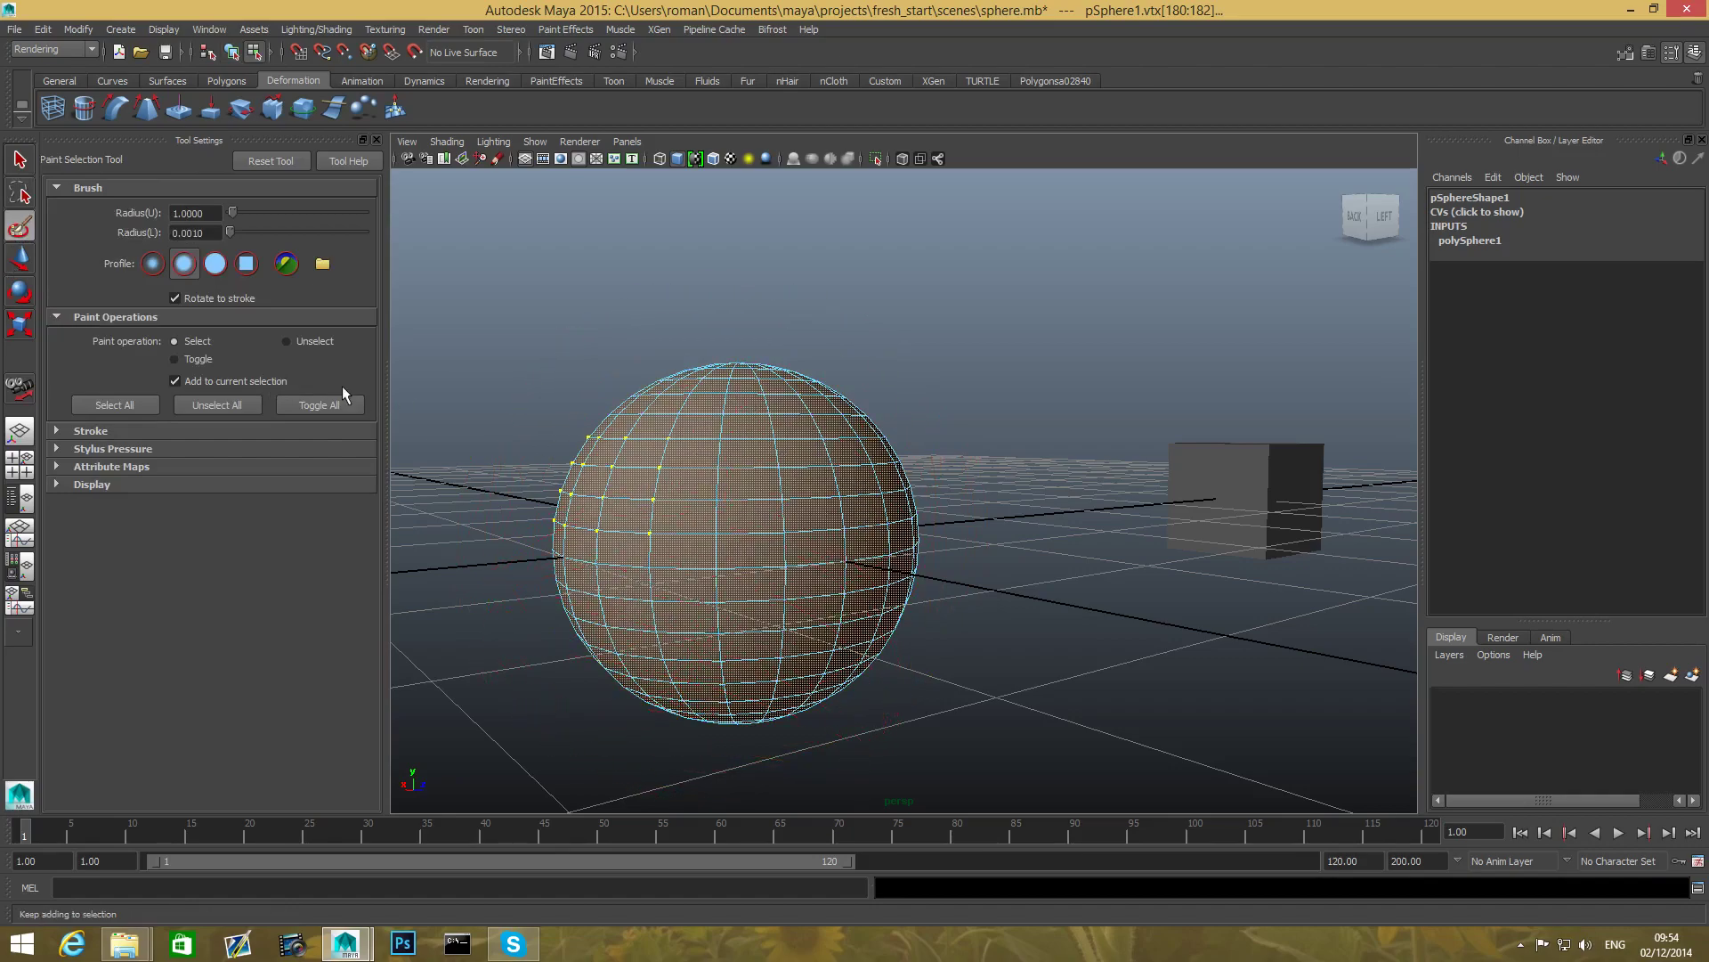
pyautogui.moveTo(834, 481)
pyautogui.keyDown('alt'); pyautogui.mouseDown()
pyautogui.moveTo(855, 564)
pyautogui.moveTo(771, 600)
pyautogui.moveTo(668, 678)
pyautogui.moveTo(740, 679)
pyautogui.moveTo(812, 591)
pyautogui.moveTo(820, 553)
pyautogui.mouseUp(); pyautogui.keyUp('alt')
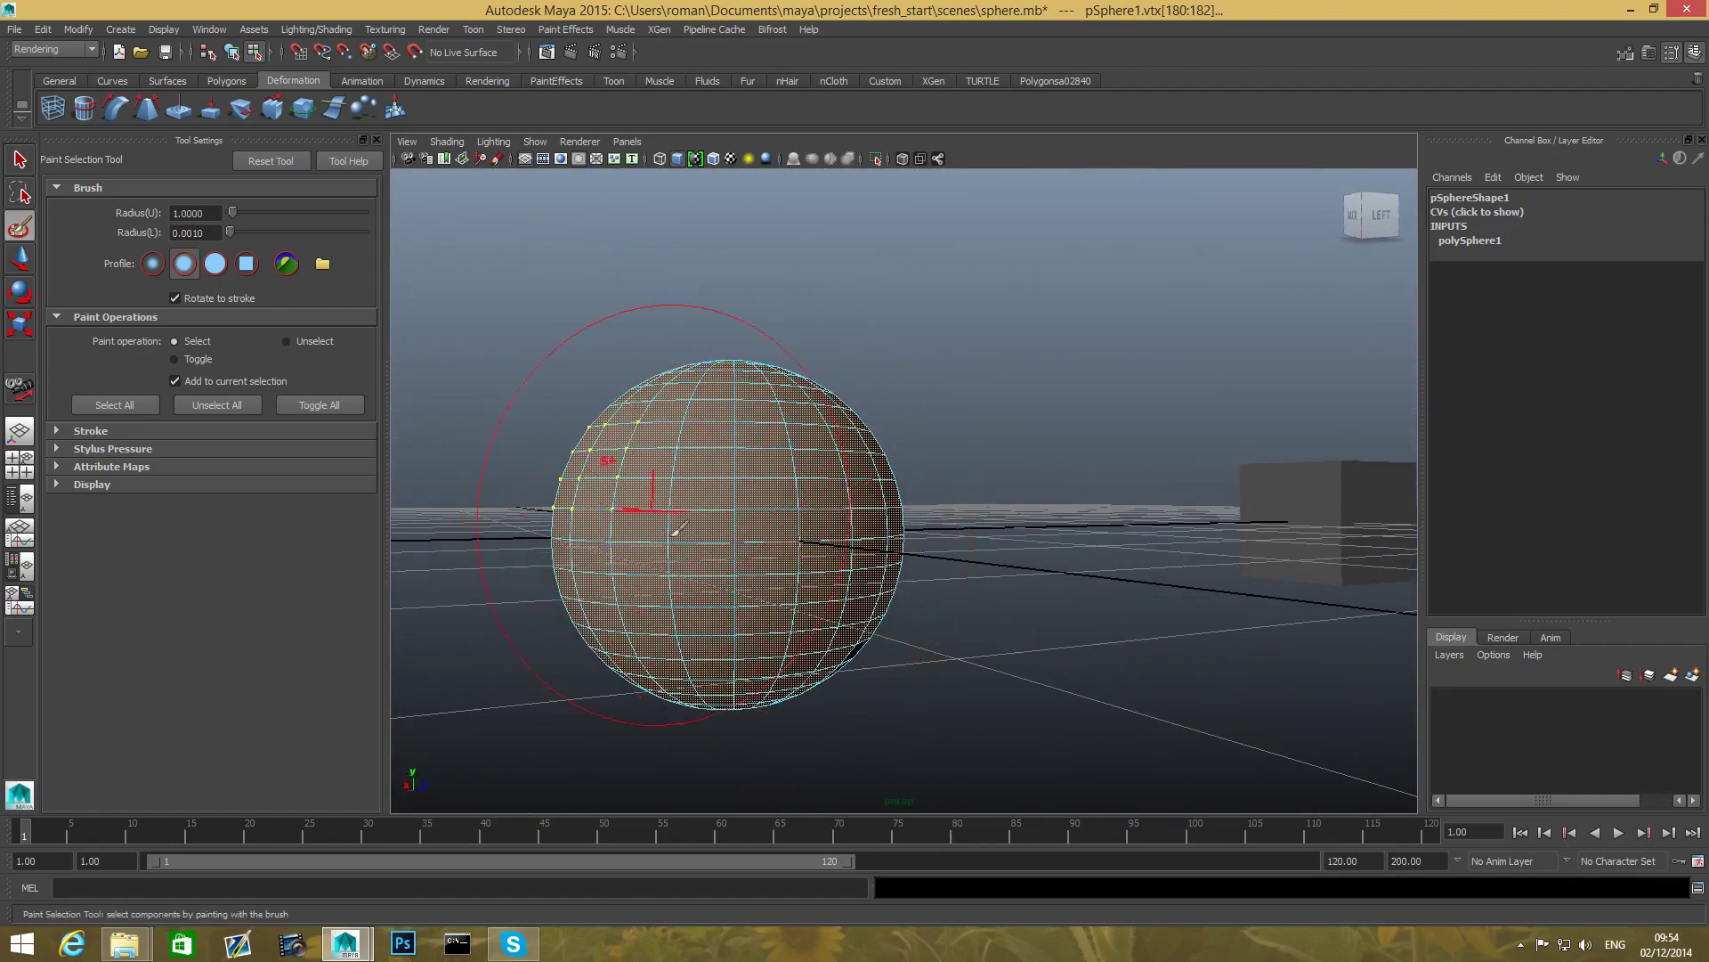
pyautogui.moveTo(752, 595)
pyautogui.keyDown('alt'); pyautogui.mouseDown(button='middle')
pyautogui.moveTo(801, 591)
pyautogui.moveTo(763, 602)
pyautogui.mouseUp(button='middle'); pyautogui.keyUp('alt')
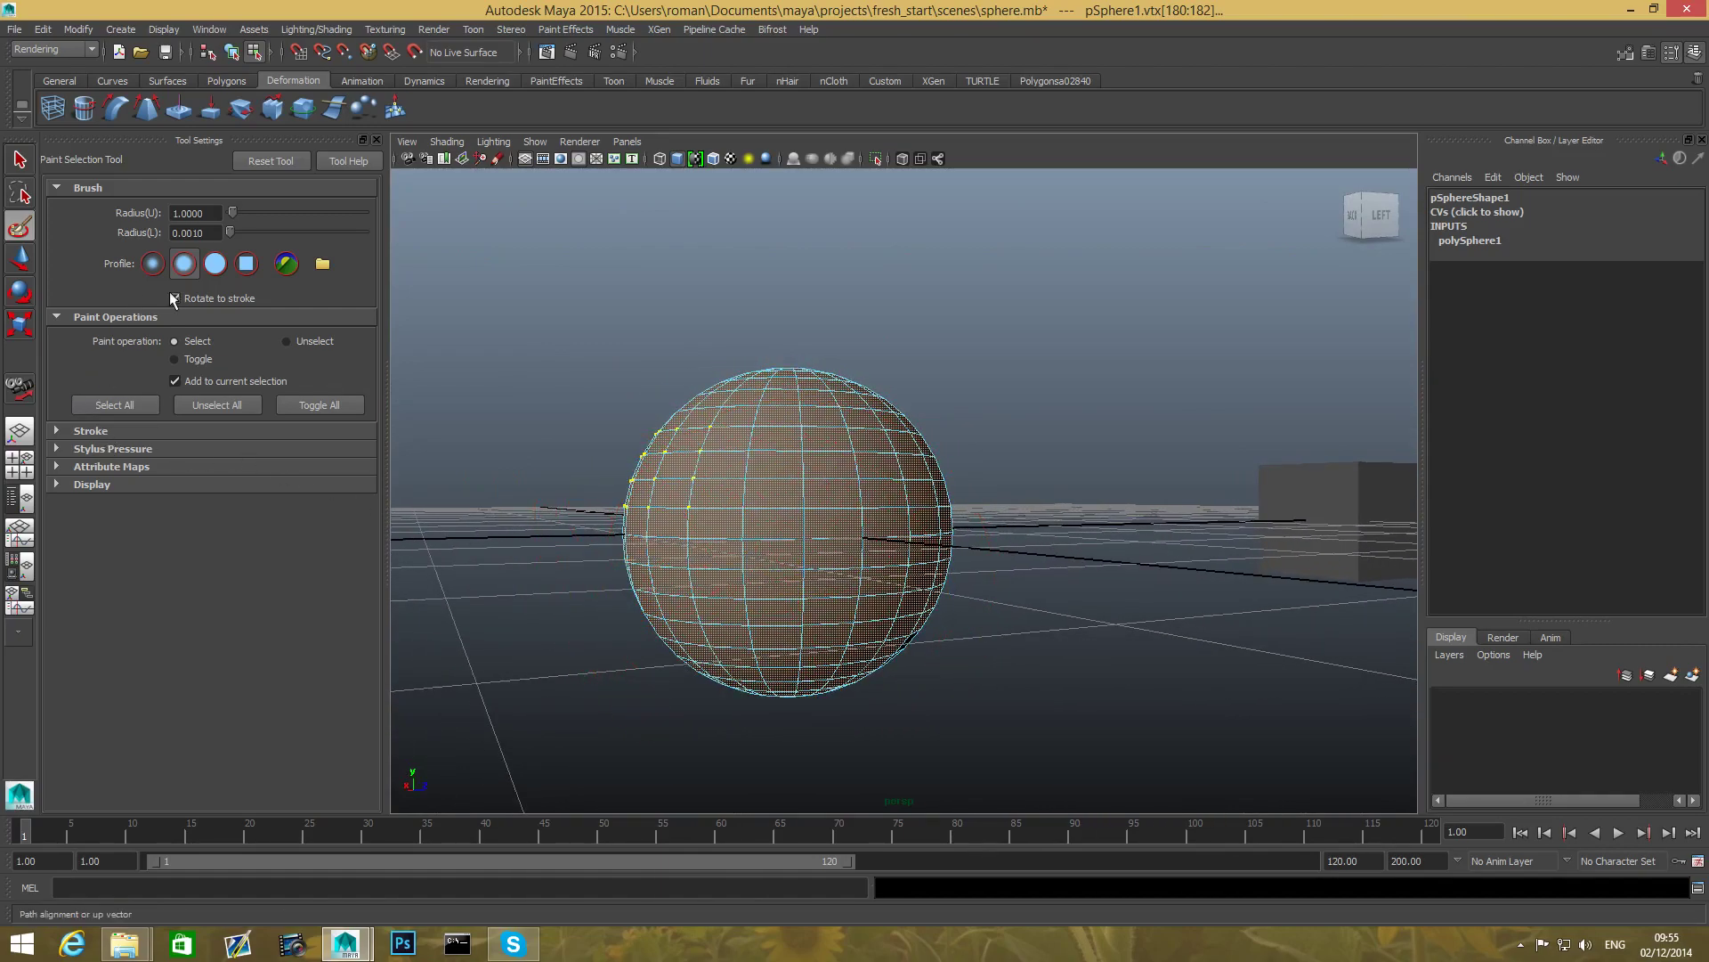
# - In the Paint Selection Tool settings, expand Stroke, Stylus Pressure, Attribute Maps and Display
pyautogui.click(87, 431)
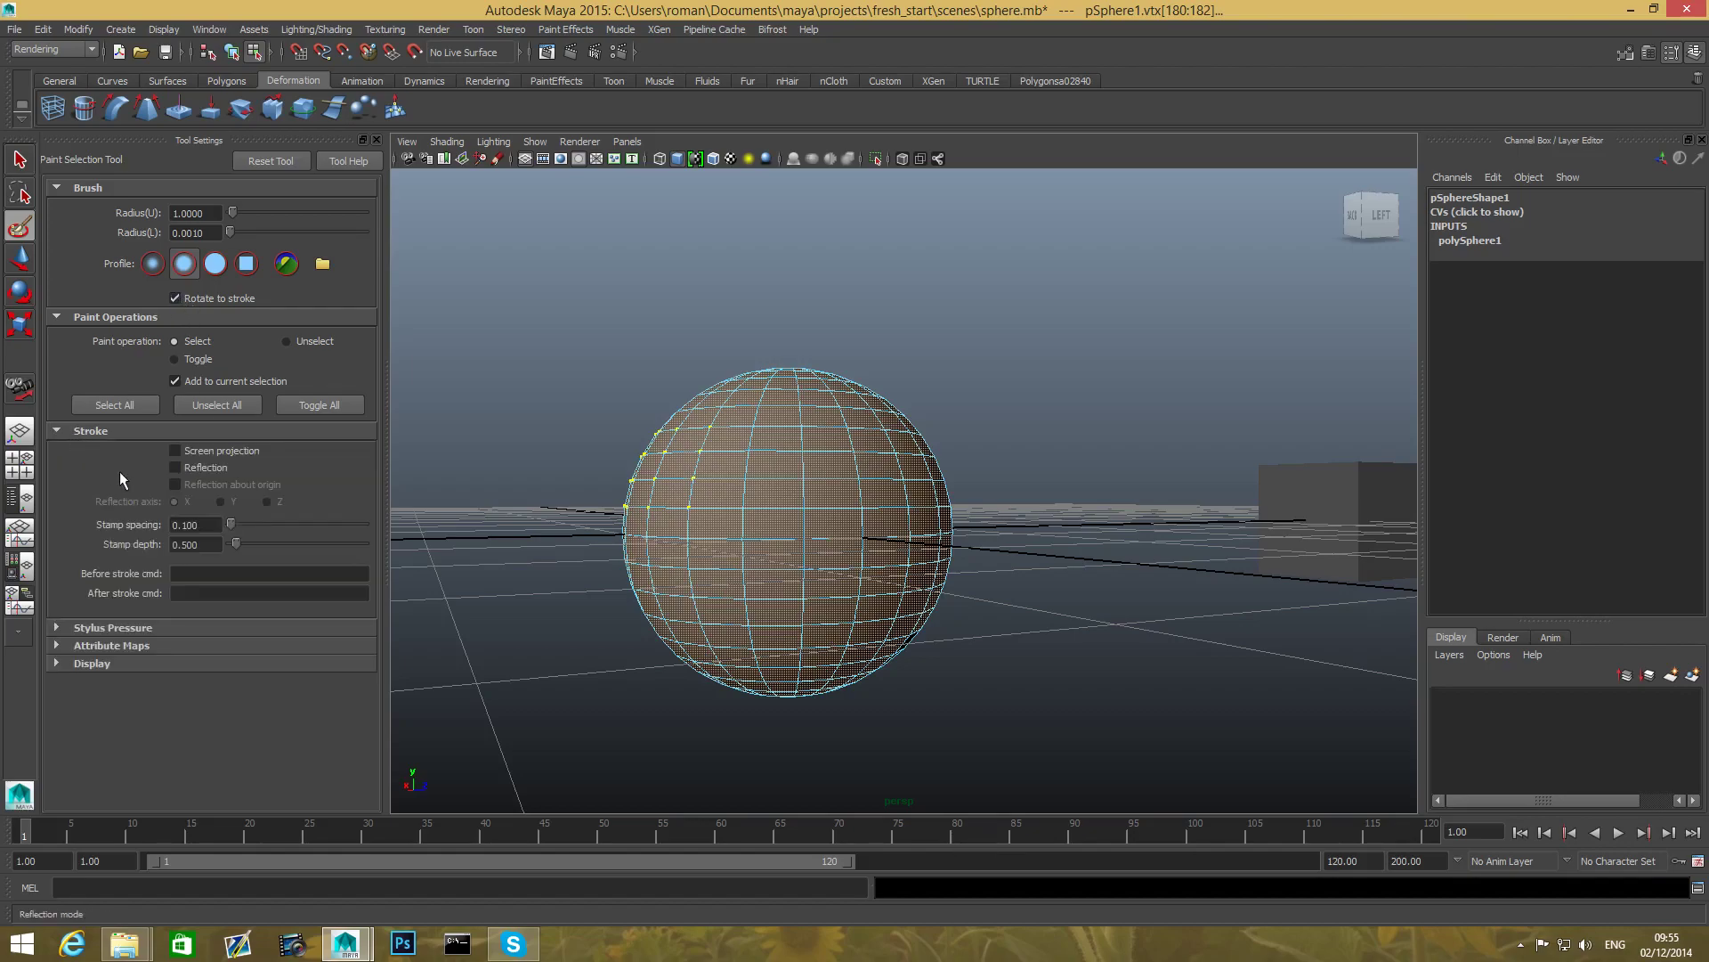
pyautogui.click(70, 629)
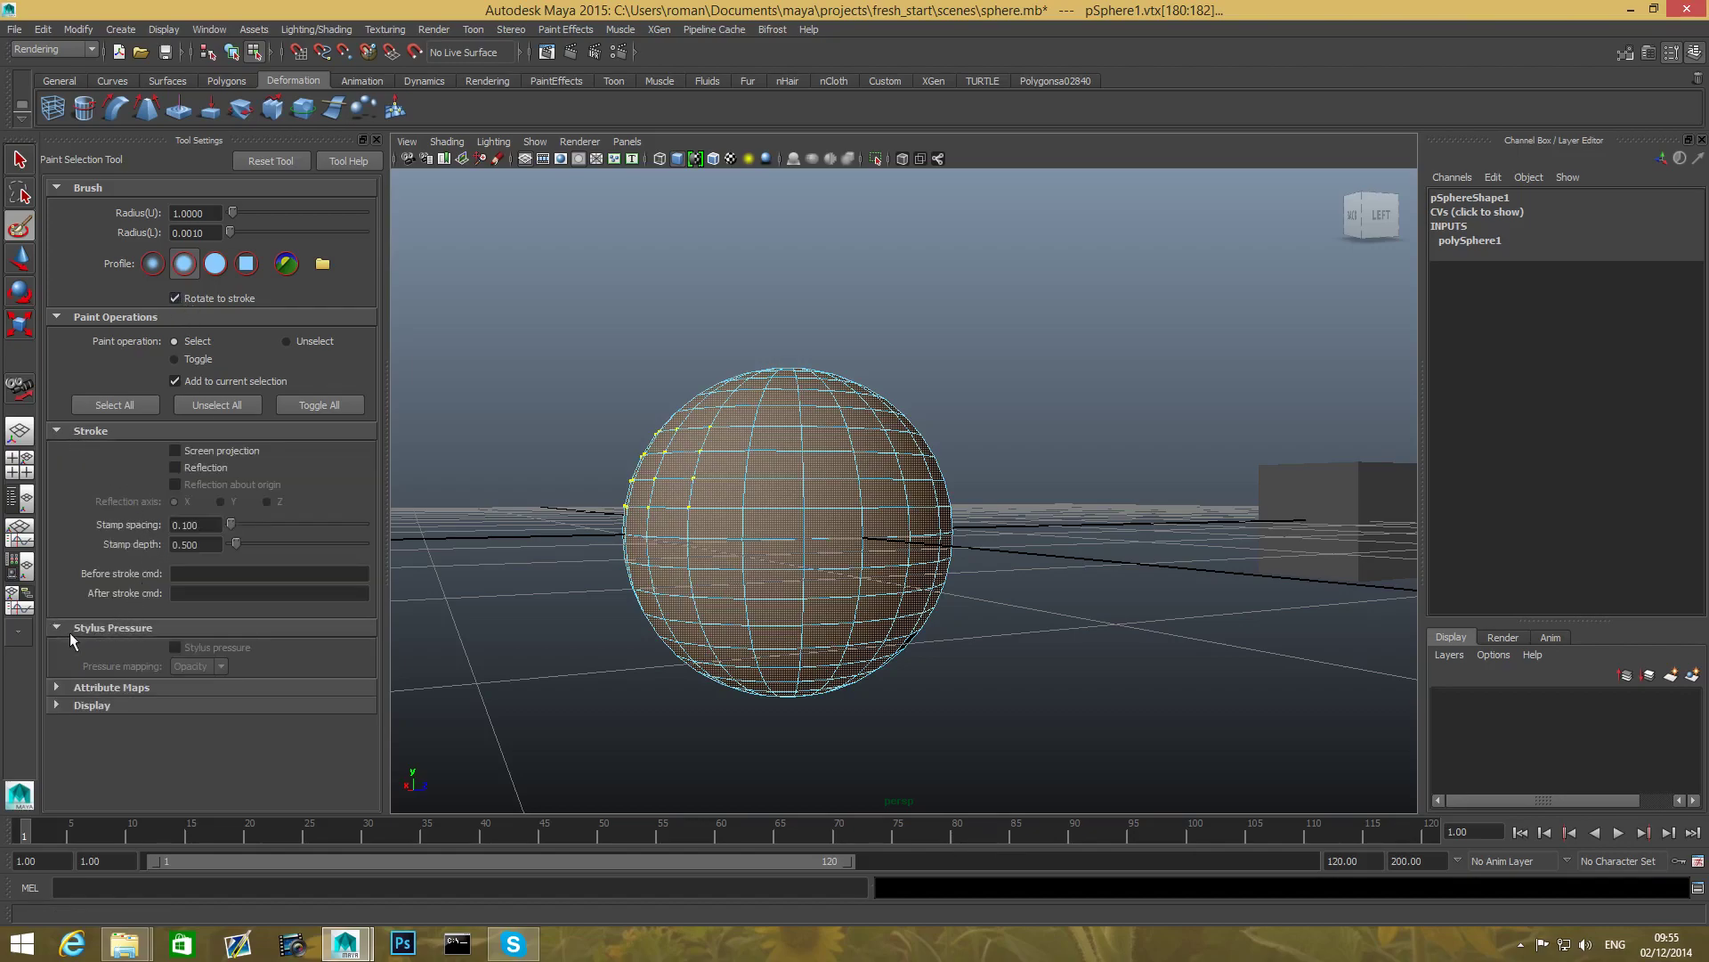
pyautogui.click(76, 687)
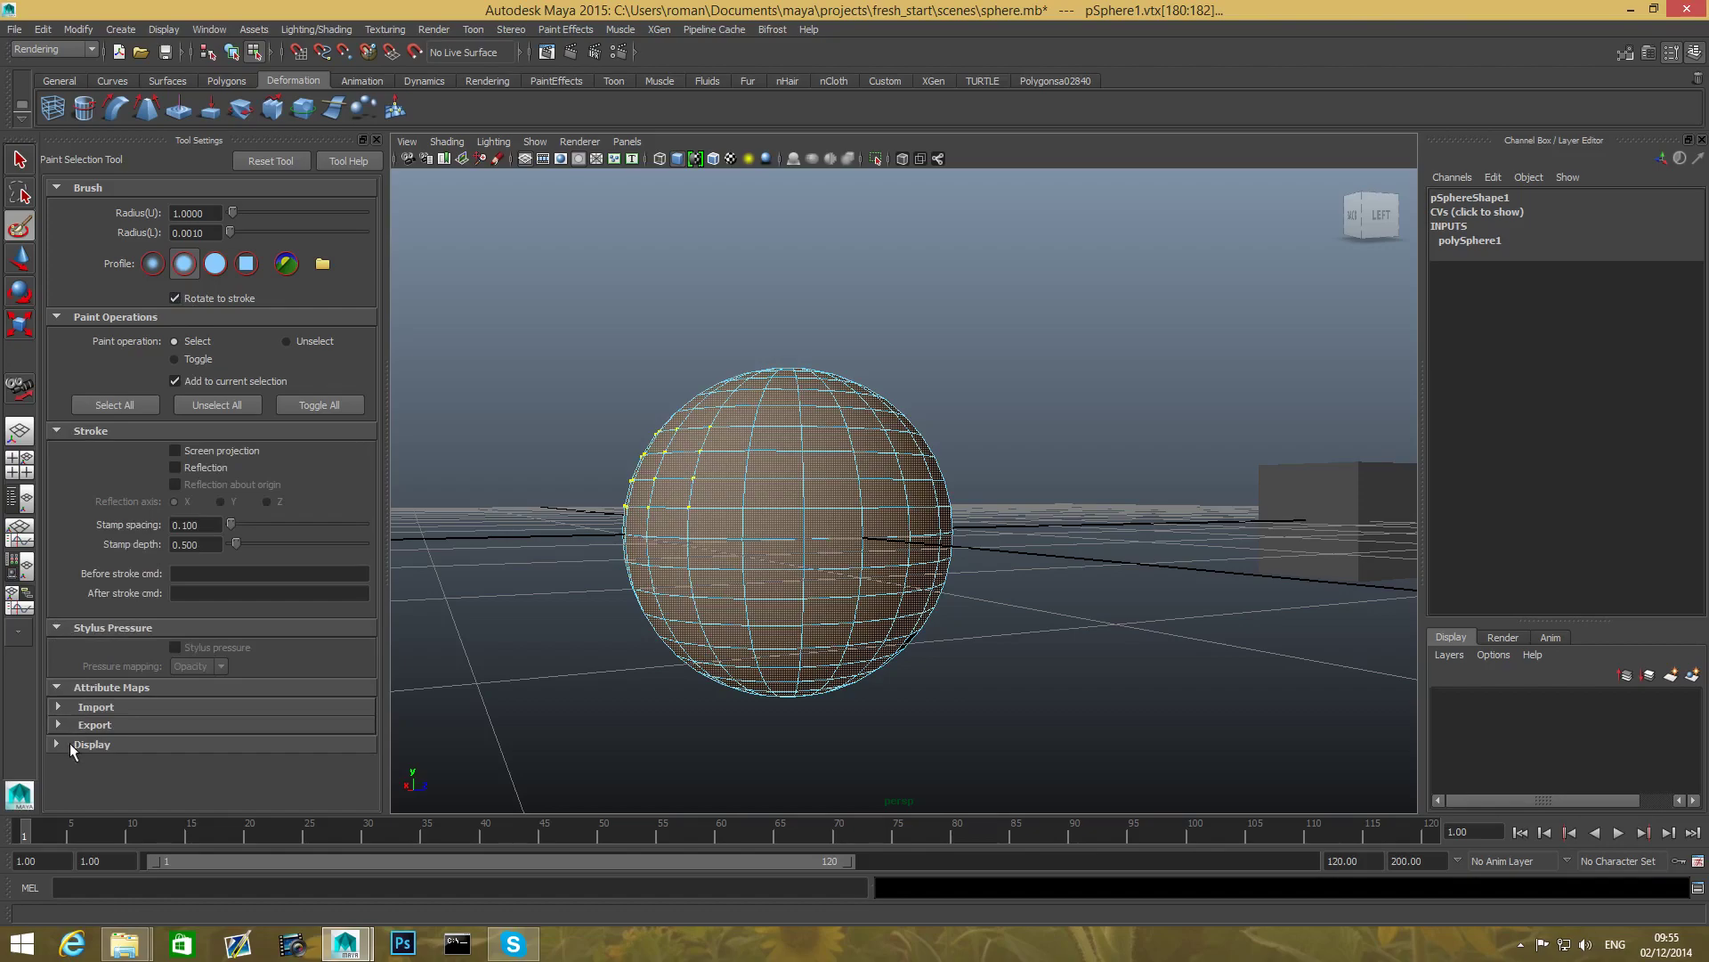
pyautogui.click(73, 744)
pyautogui.scroll(-1, 73, 745)
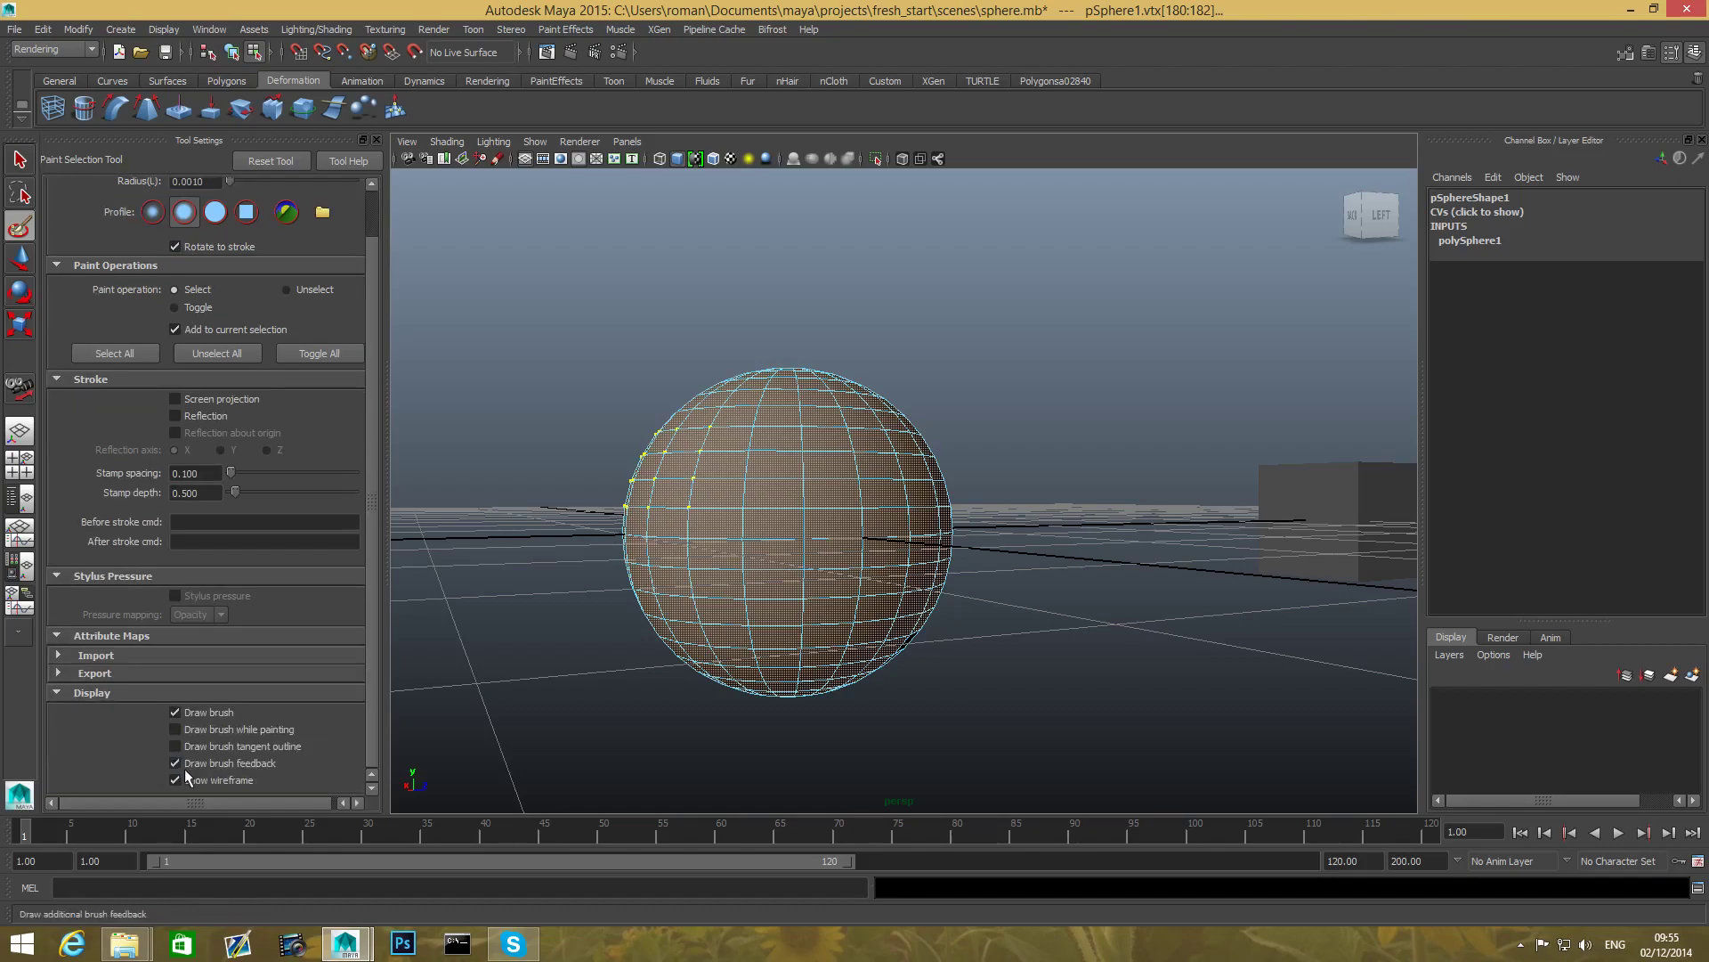
pyautogui.scroll(1, 233, 753)
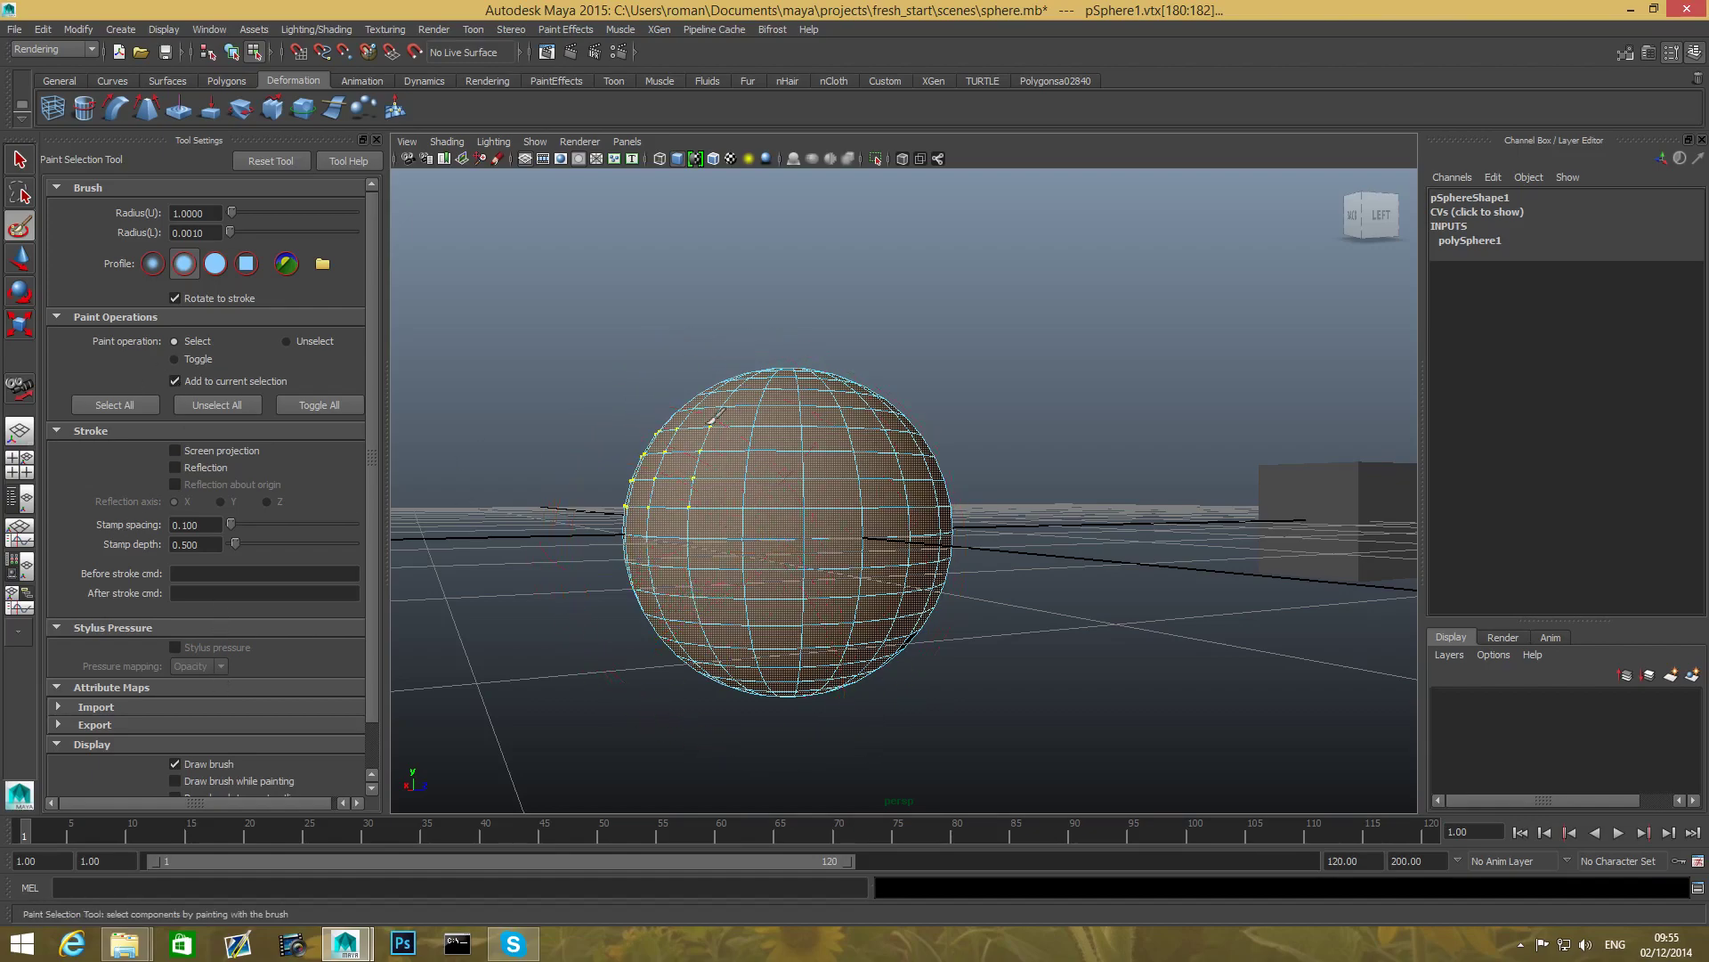
# - Orbit around the sphere and resize the paint-selection brush radius from 1.0 to 0.2811
pyautogui.keyDown('alt'); pyautogui.moveTo(1044, 527); pyautogui.dragTo(1023, 557); pyautogui.keyUp('alt')
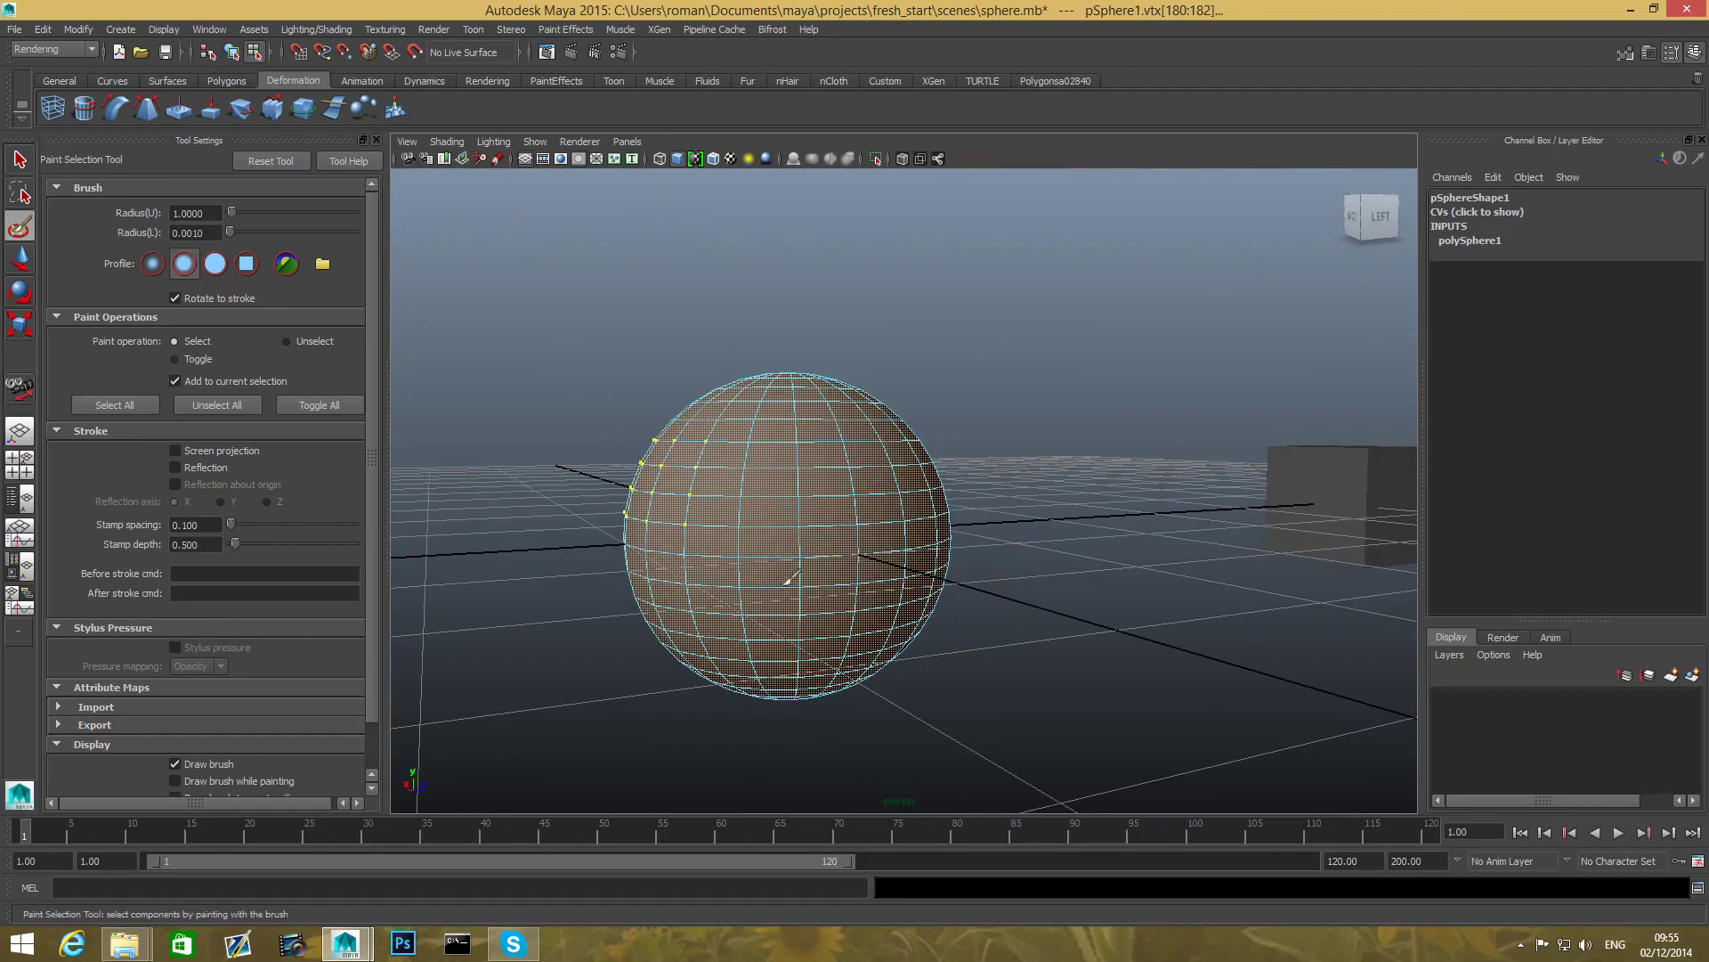
pyautogui.moveTo(897, 546)
pyautogui.keyDown('alt'); pyautogui.mouseDown()
pyautogui.moveTo(889, 564)
pyautogui.moveTo(622, 584)
pyautogui.moveTo(863, 538)
pyautogui.moveTo(819, 521)
pyautogui.moveTo(641, 556)
pyautogui.moveTo(491, 555)
pyautogui.moveTo(392, 534)
pyautogui.mouseUp(); pyautogui.keyUp('alt')
pyautogui.moveTo(757, 574)
pyautogui.keyDown('alt'); pyautogui.mouseDown()
pyautogui.moveTo(976, 618)
pyautogui.moveTo(1095, 611)
pyautogui.moveTo(855, 535)
pyautogui.mouseUp(); pyautogui.keyUp('alt')
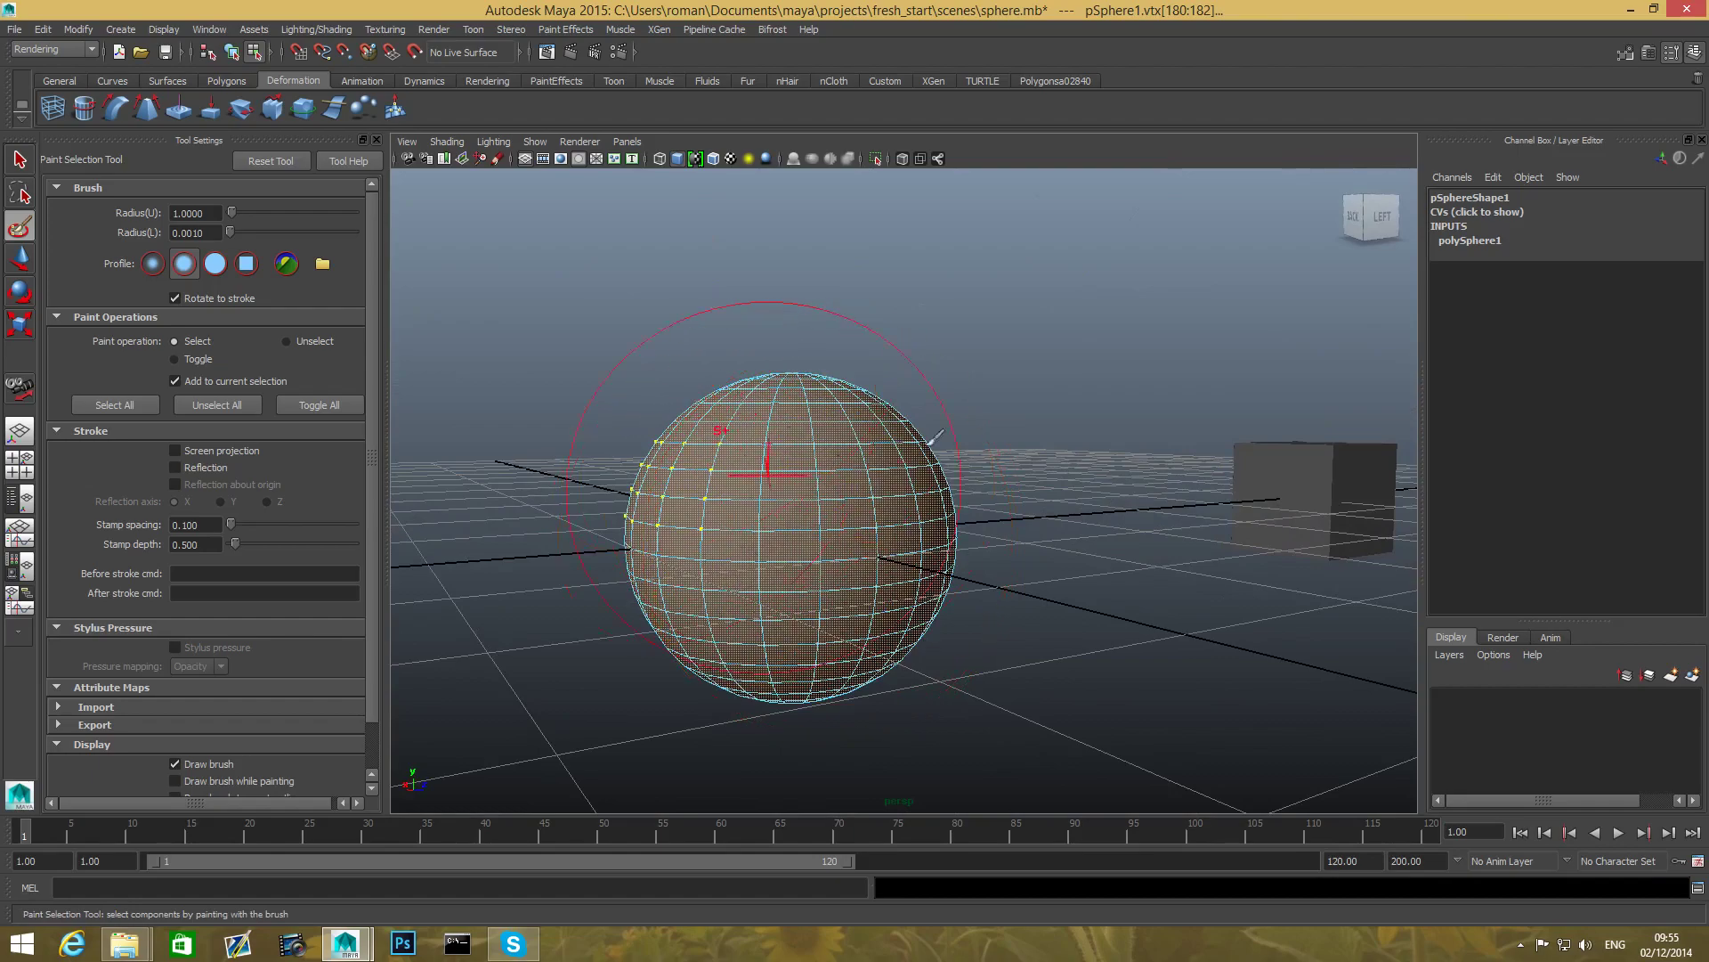
pyautogui.keyDown('alt'); pyautogui.moveTo(763, 478); pyautogui.dragTo(732, 535); pyautogui.keyUp('alt')
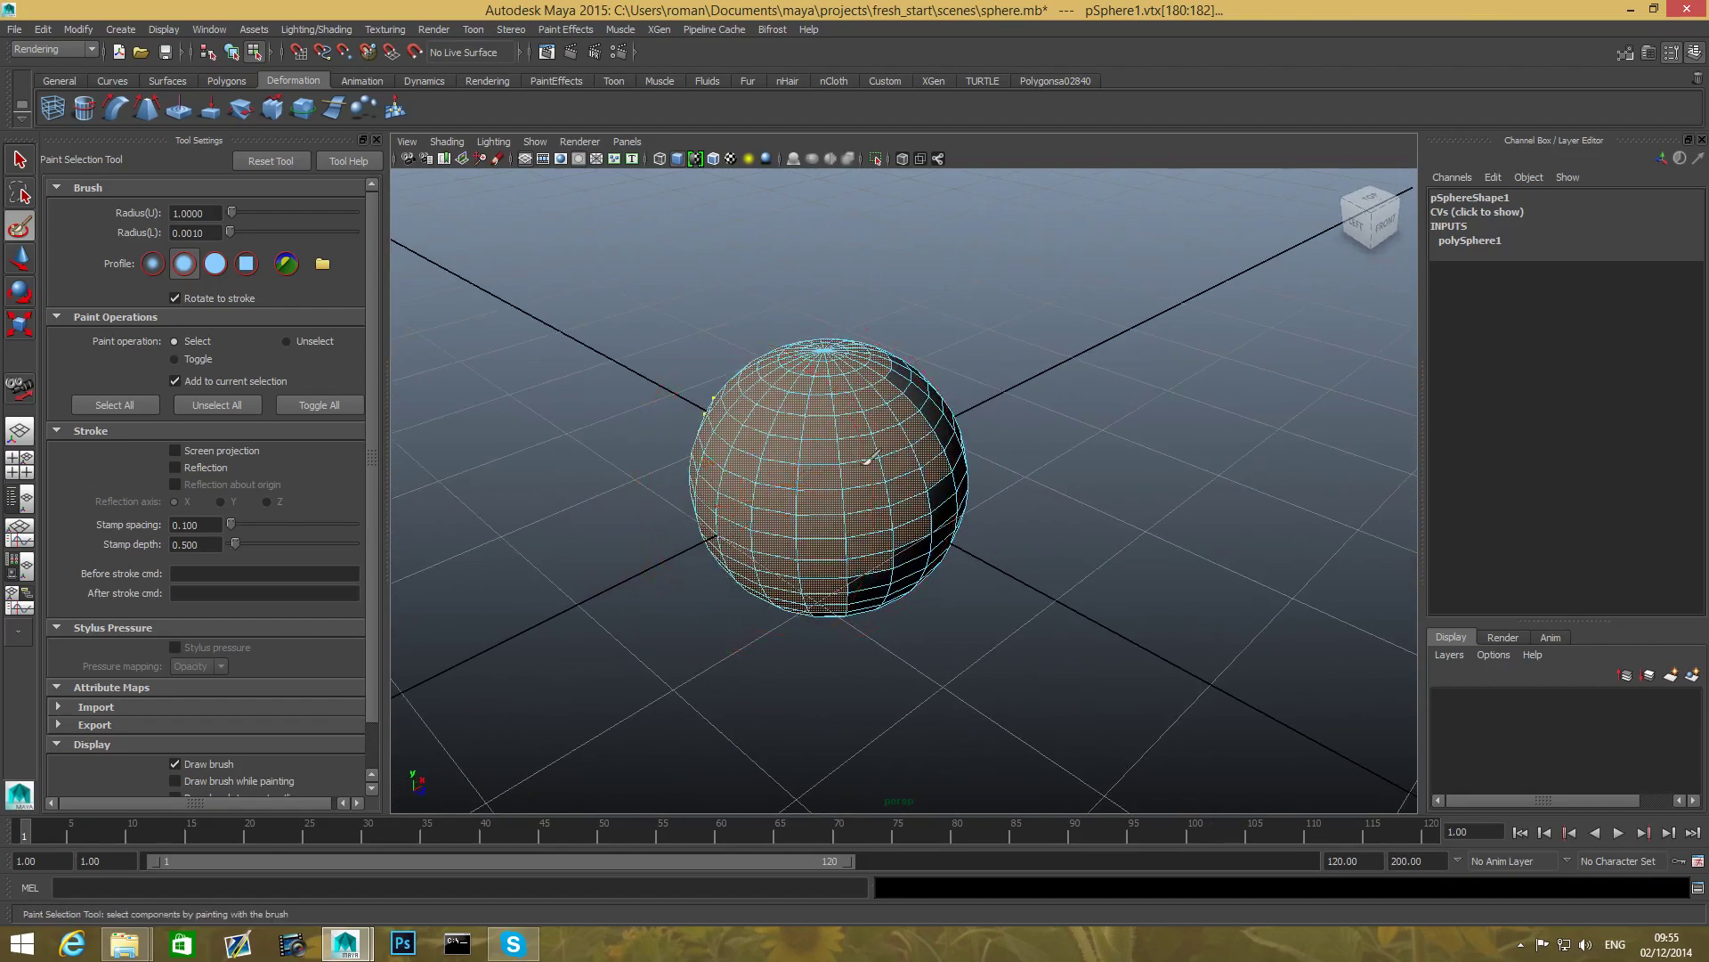
pyautogui.moveTo(643, 427)
pyautogui.keyDown('alt'); pyautogui.mouseDown()
pyautogui.moveTo(596, 423)
pyautogui.moveTo(534, 363)
pyautogui.mouseUp(); pyautogui.keyUp('alt')
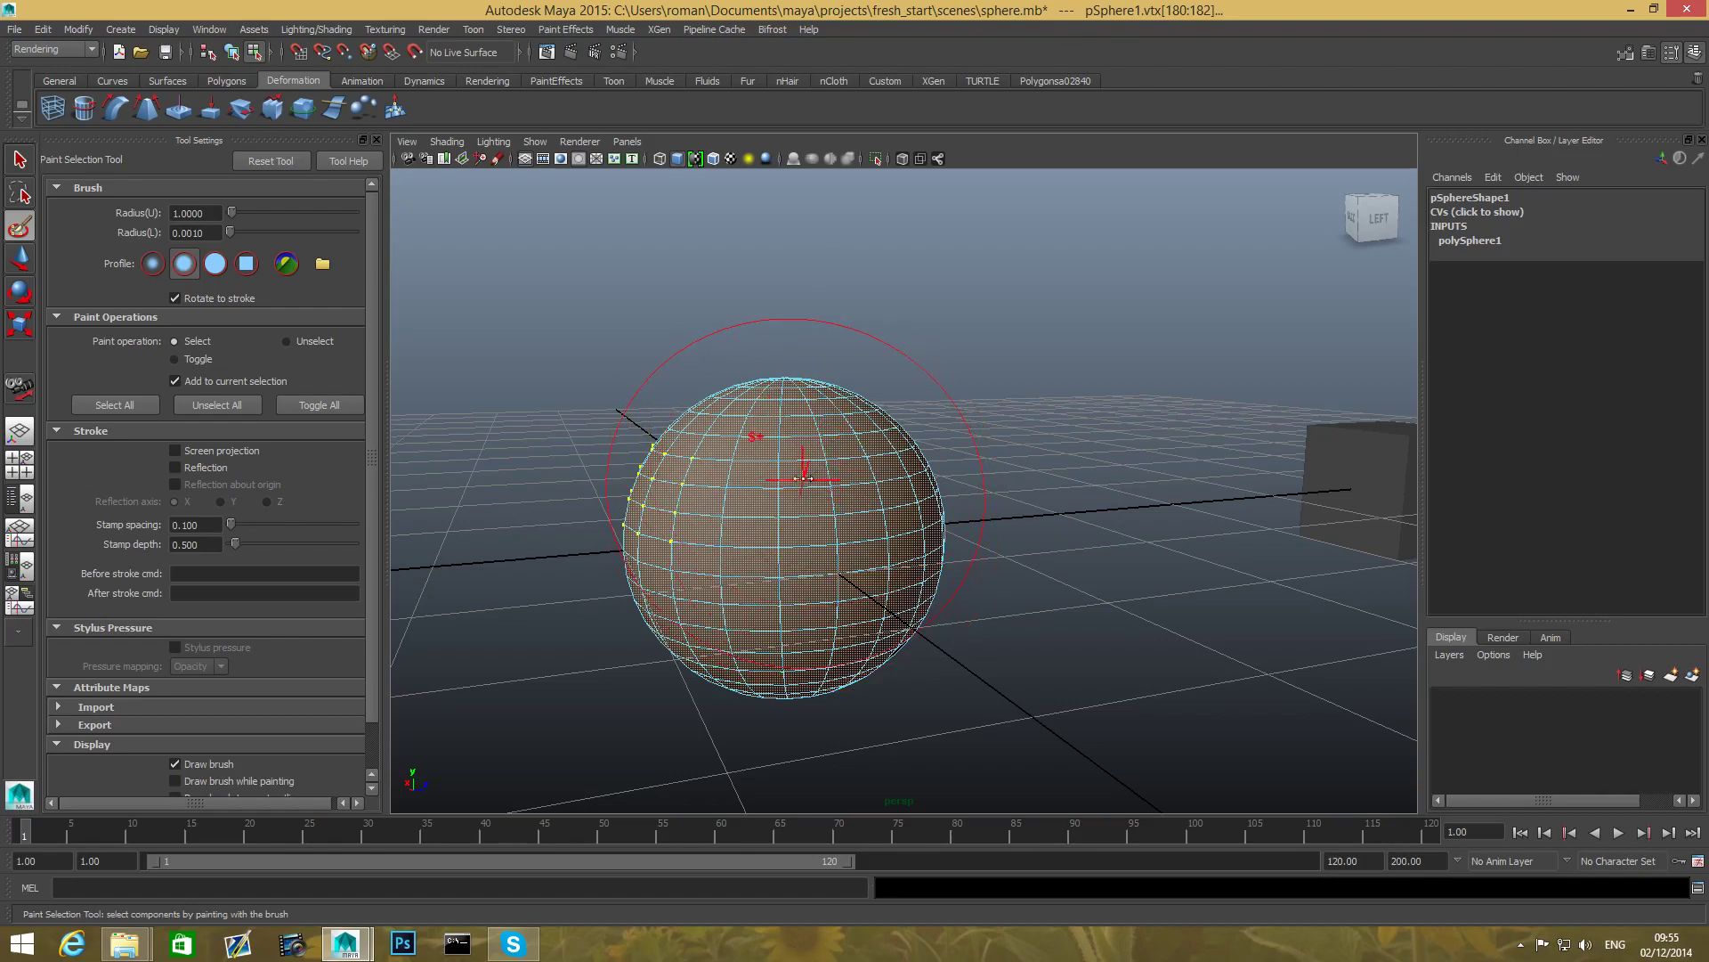
pyautogui.moveTo(804, 478)
pyautogui.mouseDown()
pyautogui.moveTo(719, 488)
pyautogui.moveTo(809, 502)
pyautogui.moveTo(699, 524)
pyautogui.mouseUp()
pyautogui.moveTo(744, 503)
pyautogui.mouseDown()
pyautogui.moveTo(813, 503)
pyautogui.moveTo(753, 554)
pyautogui.moveTo(835, 555)
pyautogui.moveTo(842, 568)
pyautogui.moveTo(798, 579)
pyautogui.moveTo(830, 579)
pyautogui.mouseUp()
pyautogui.moveTo(808, 577); pyautogui.dragTo(805, 577)
# - Activate the Move Tool, switch the sphere to Vertex mode from the marking menu, and zoom out
pyautogui.click(20, 260)
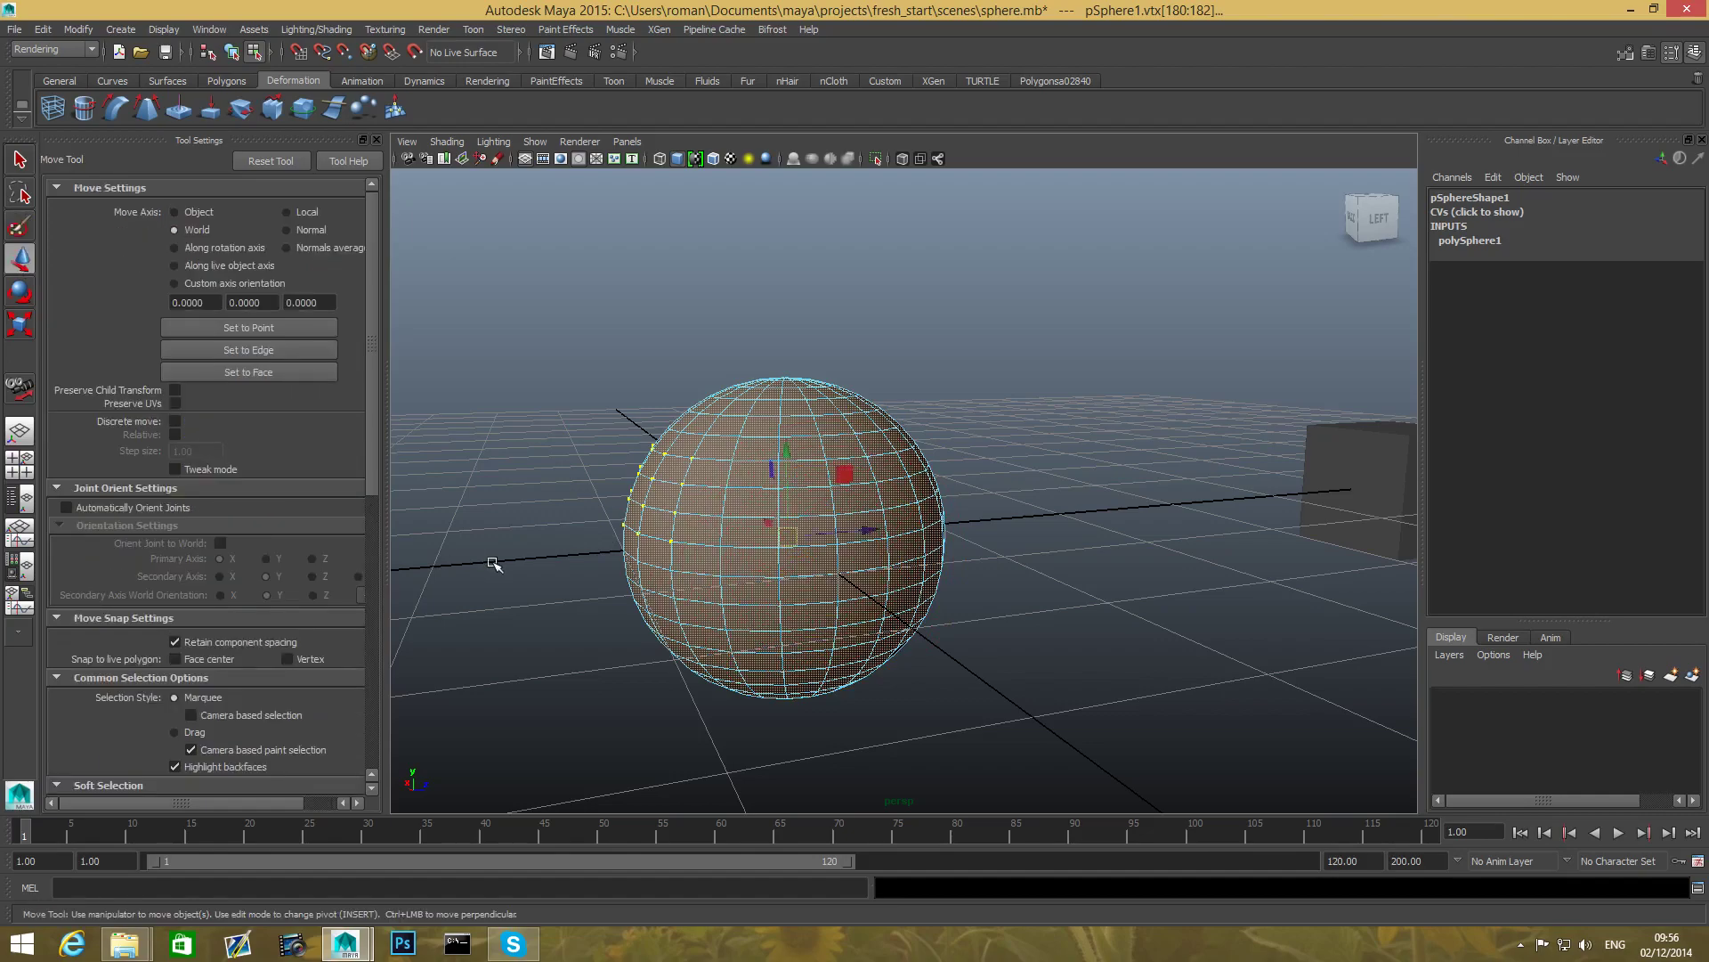
pyautogui.press('F8')
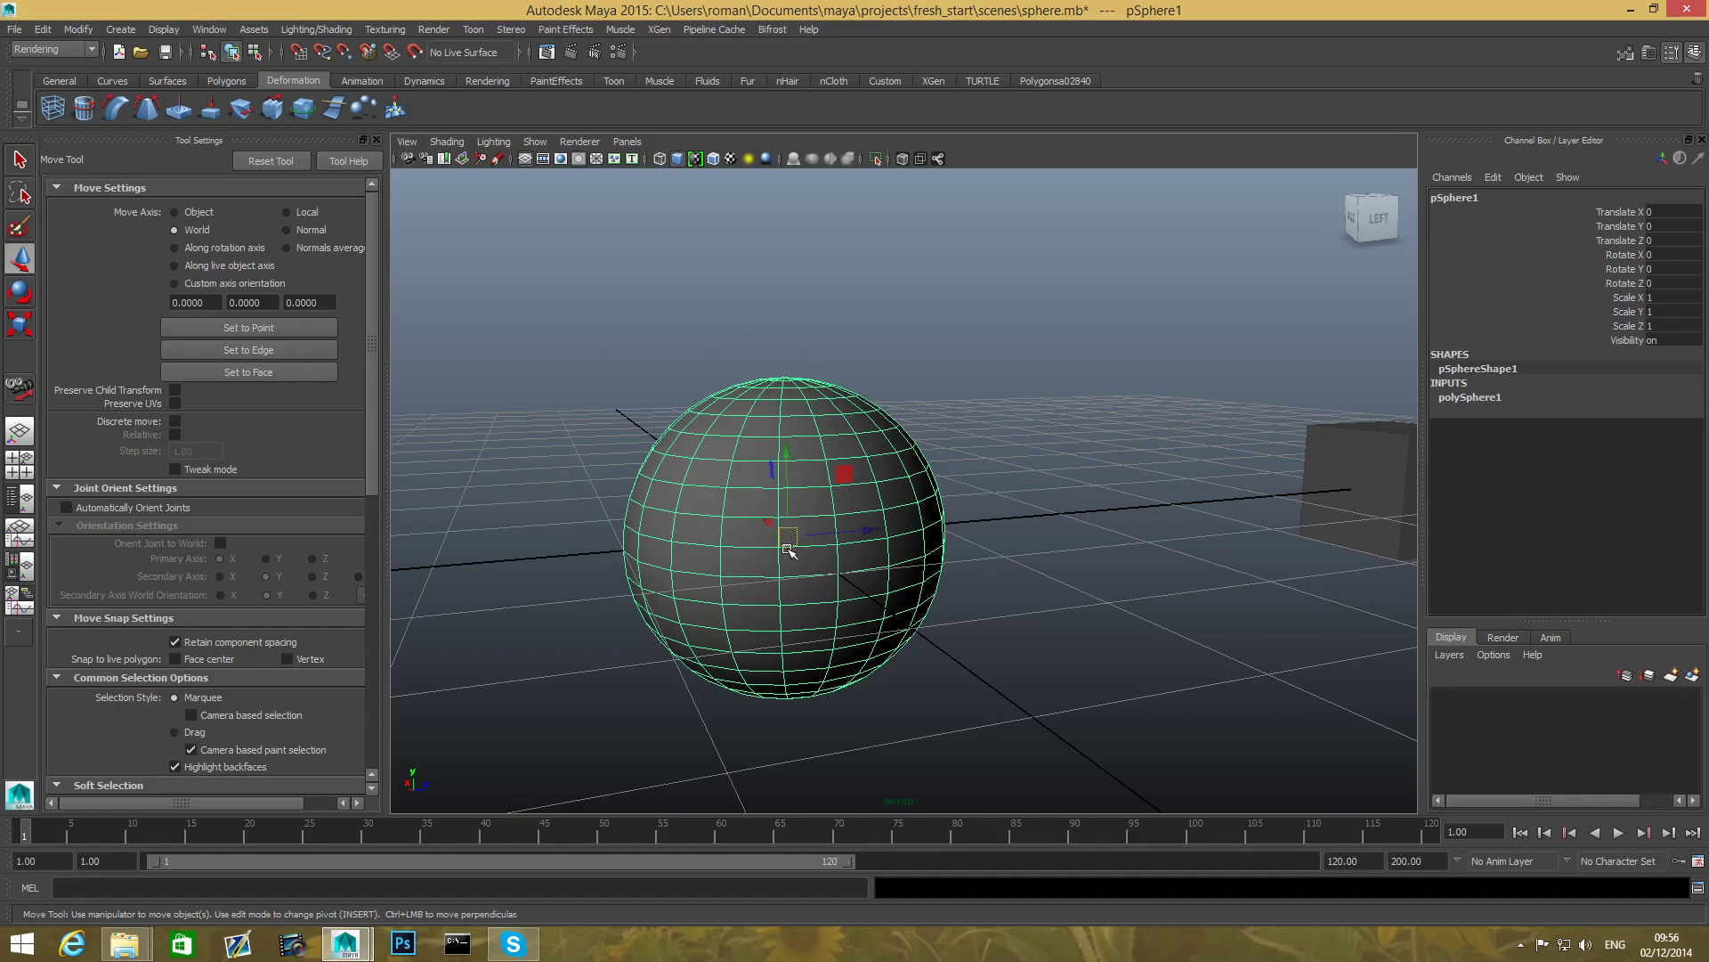
pyautogui.moveTo(744, 464); pyautogui.dragTo(707, 465, button='right')
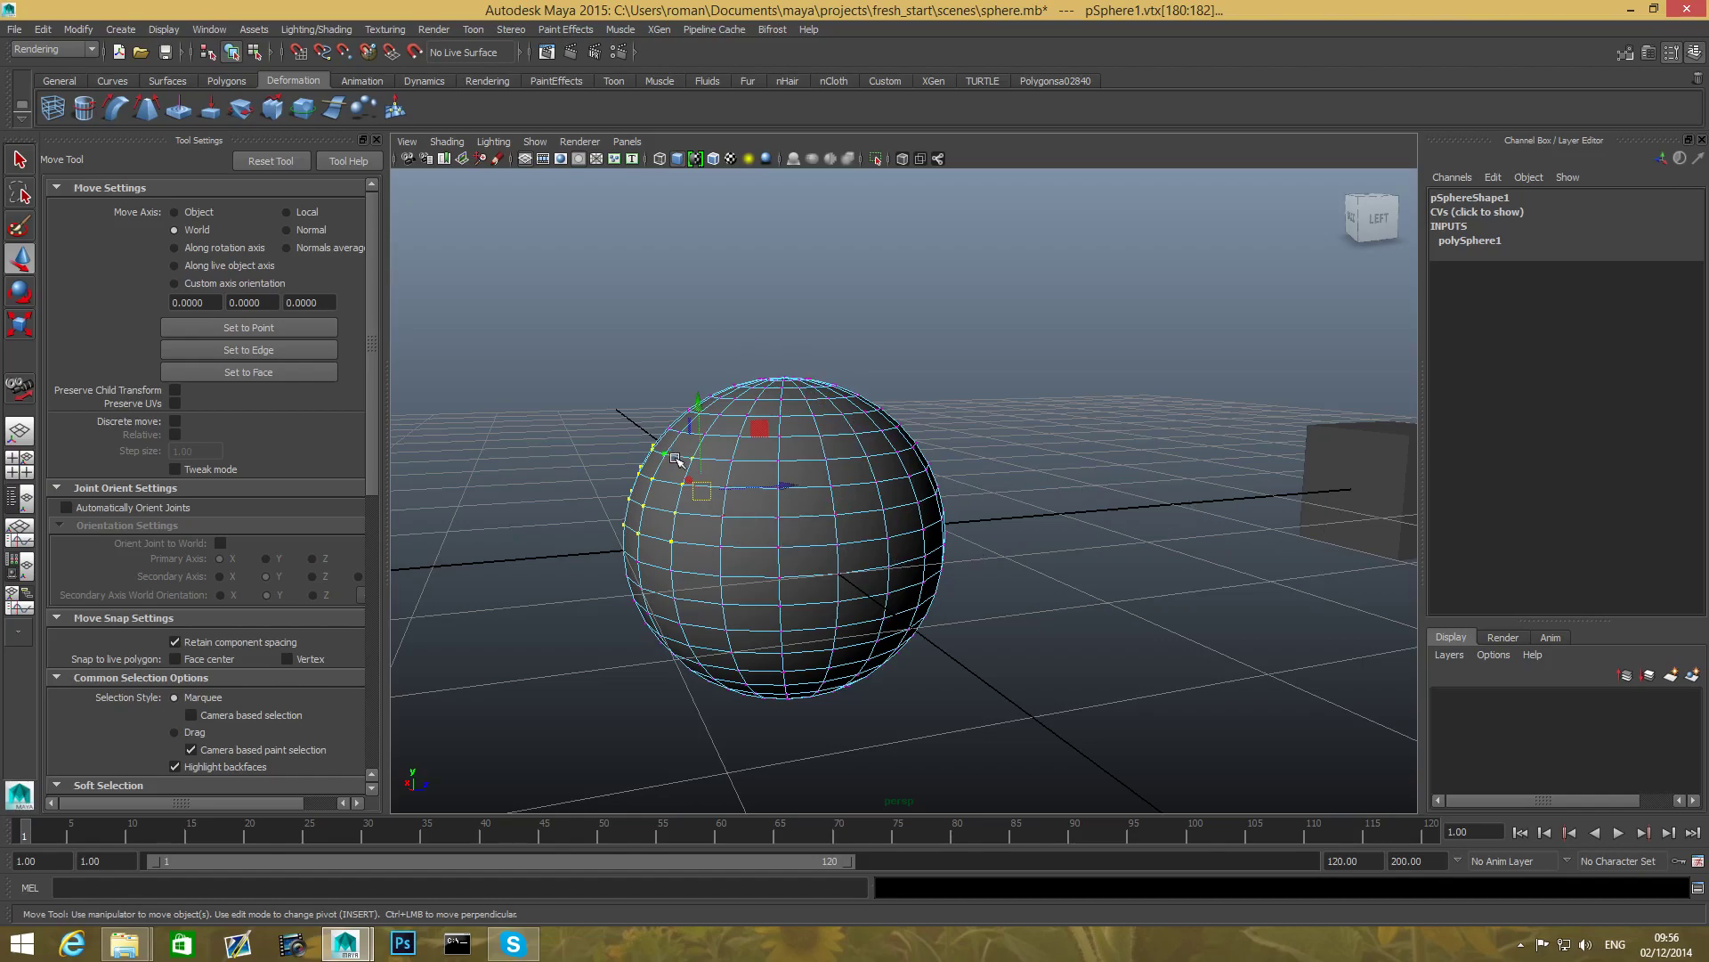
pyautogui.moveTo(1342, 520); pyautogui.dragTo(1264, 518, button='right')
pyautogui.scroll(-3, 1164, 681)
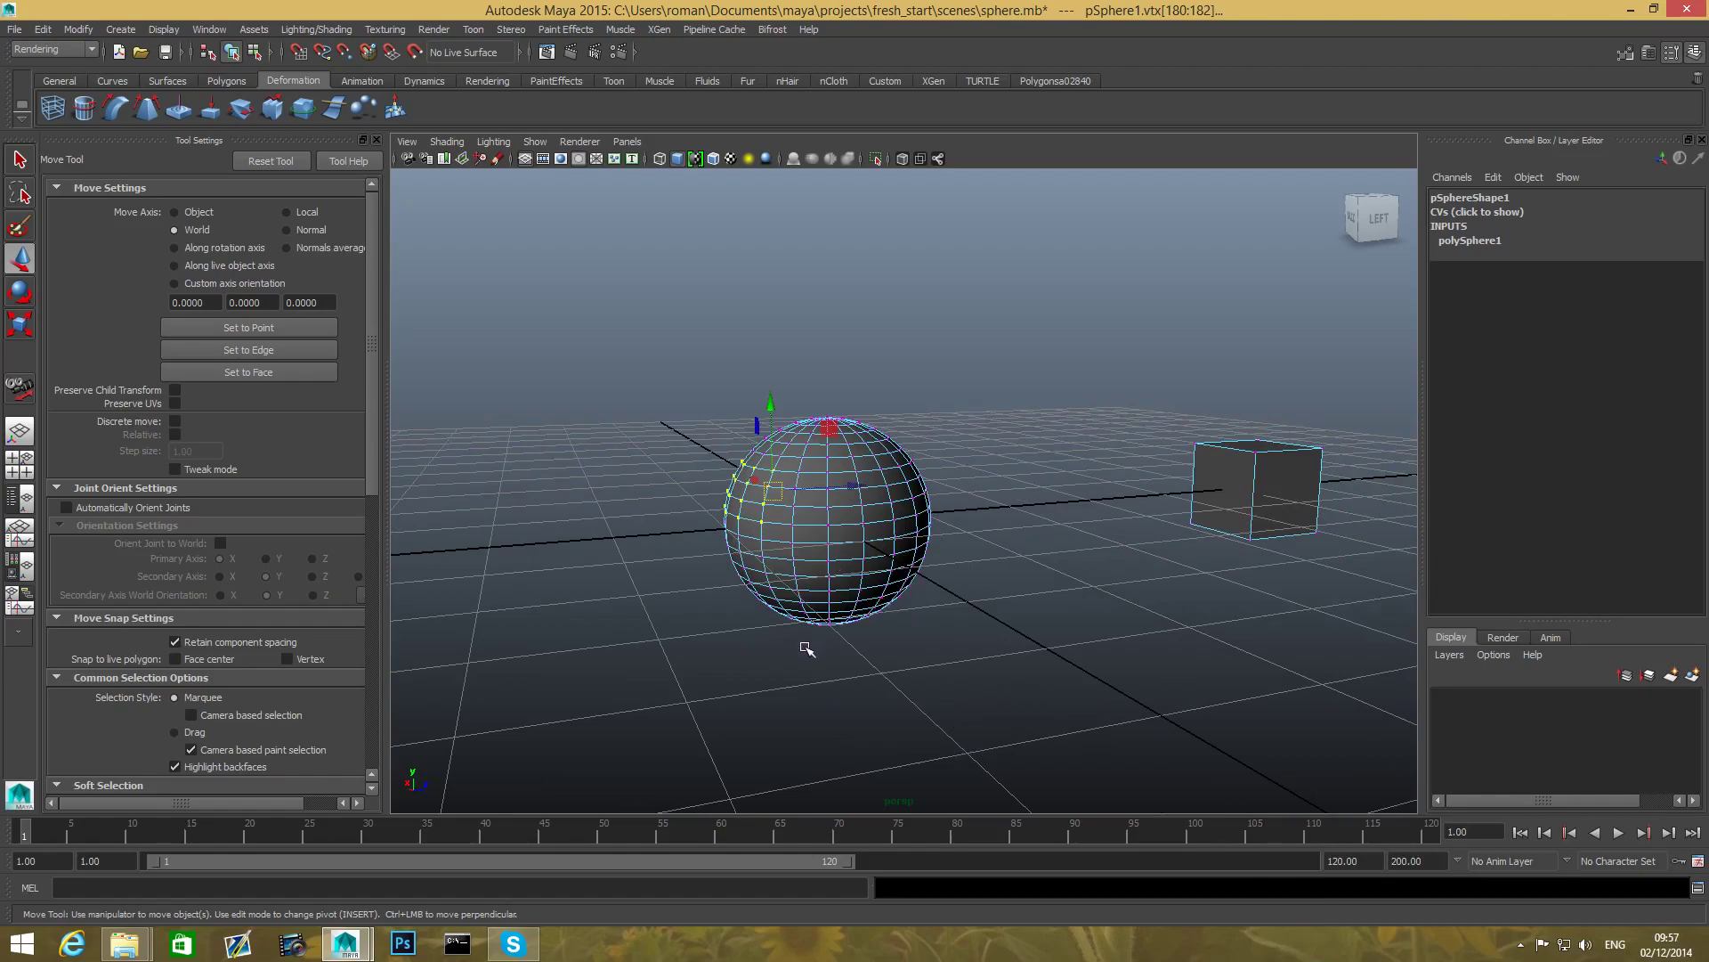
# - Return to object mode with F8 and select the sphere alone, dropping the cube from the selection
pyautogui.press('F8')
pyautogui.press('F8')
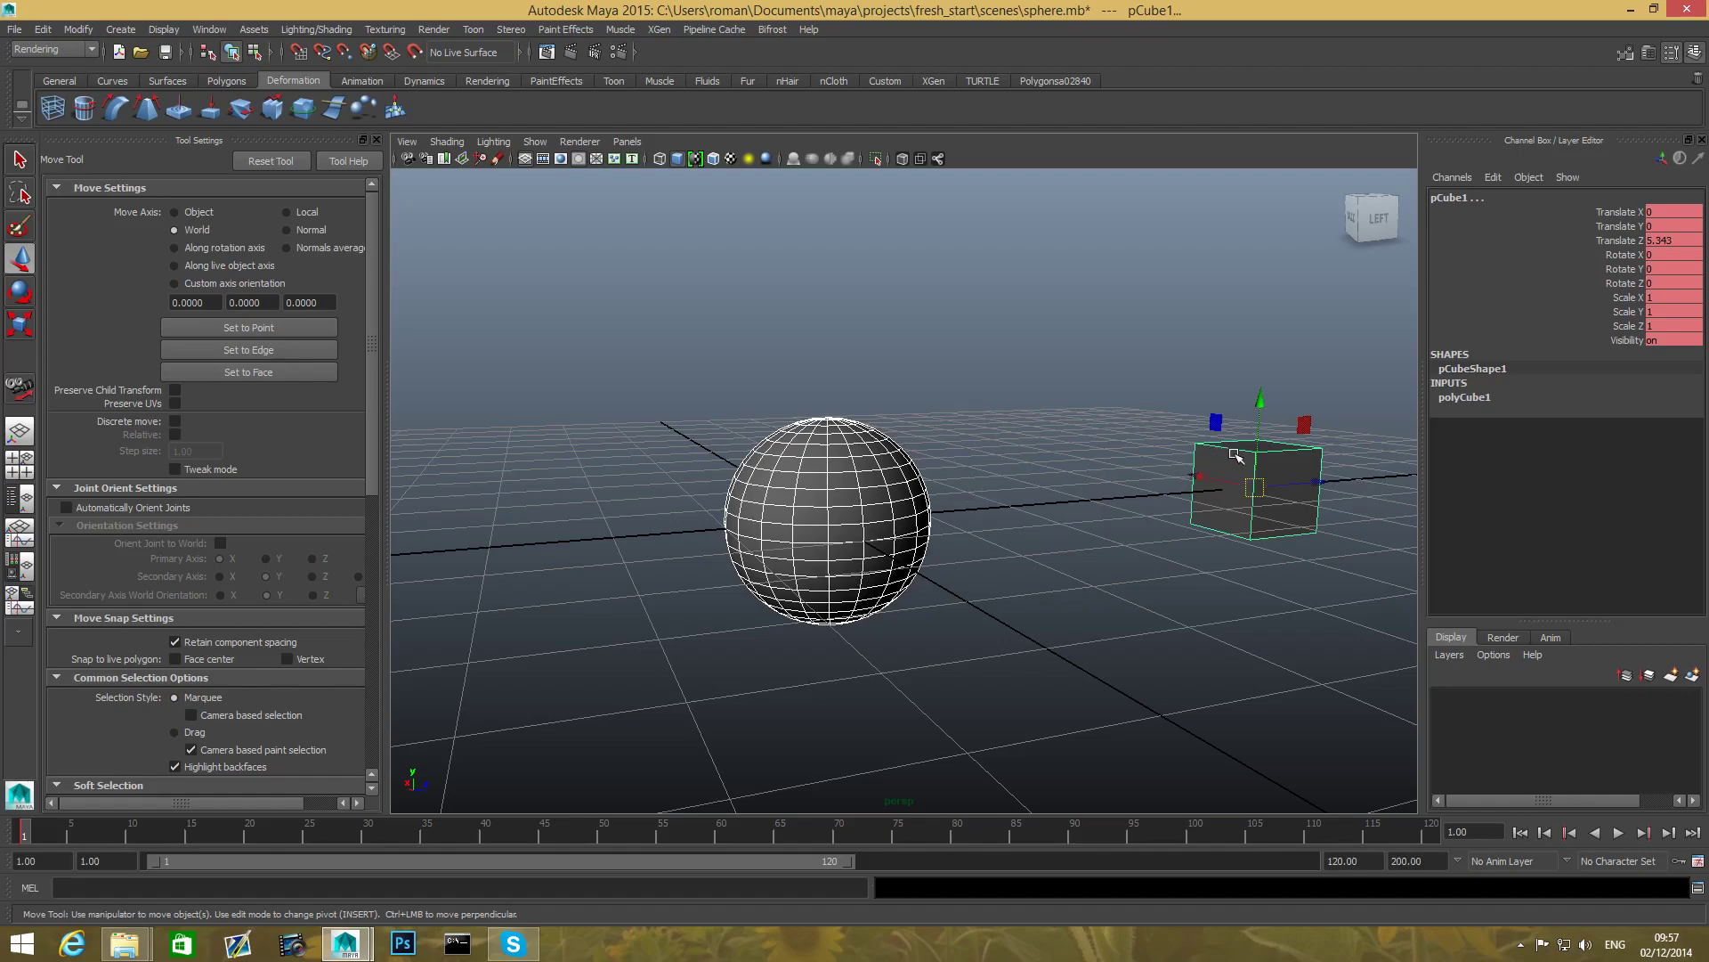
pyautogui.click(1168, 729)
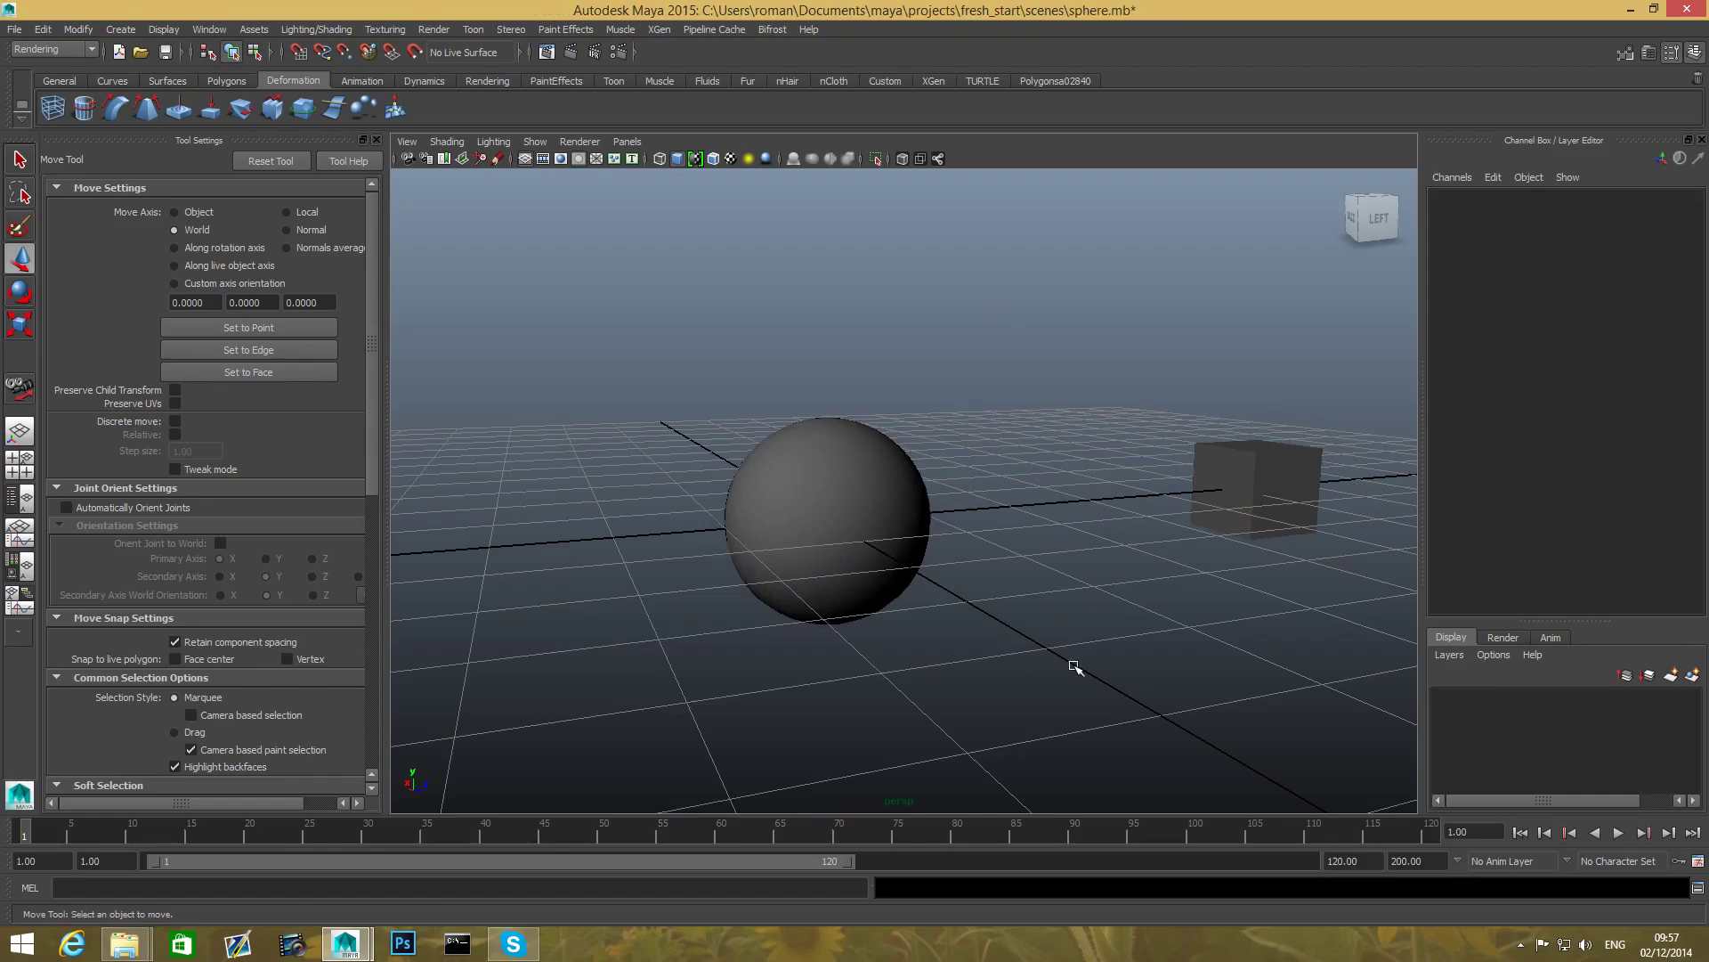
pyautogui.click(871, 489)
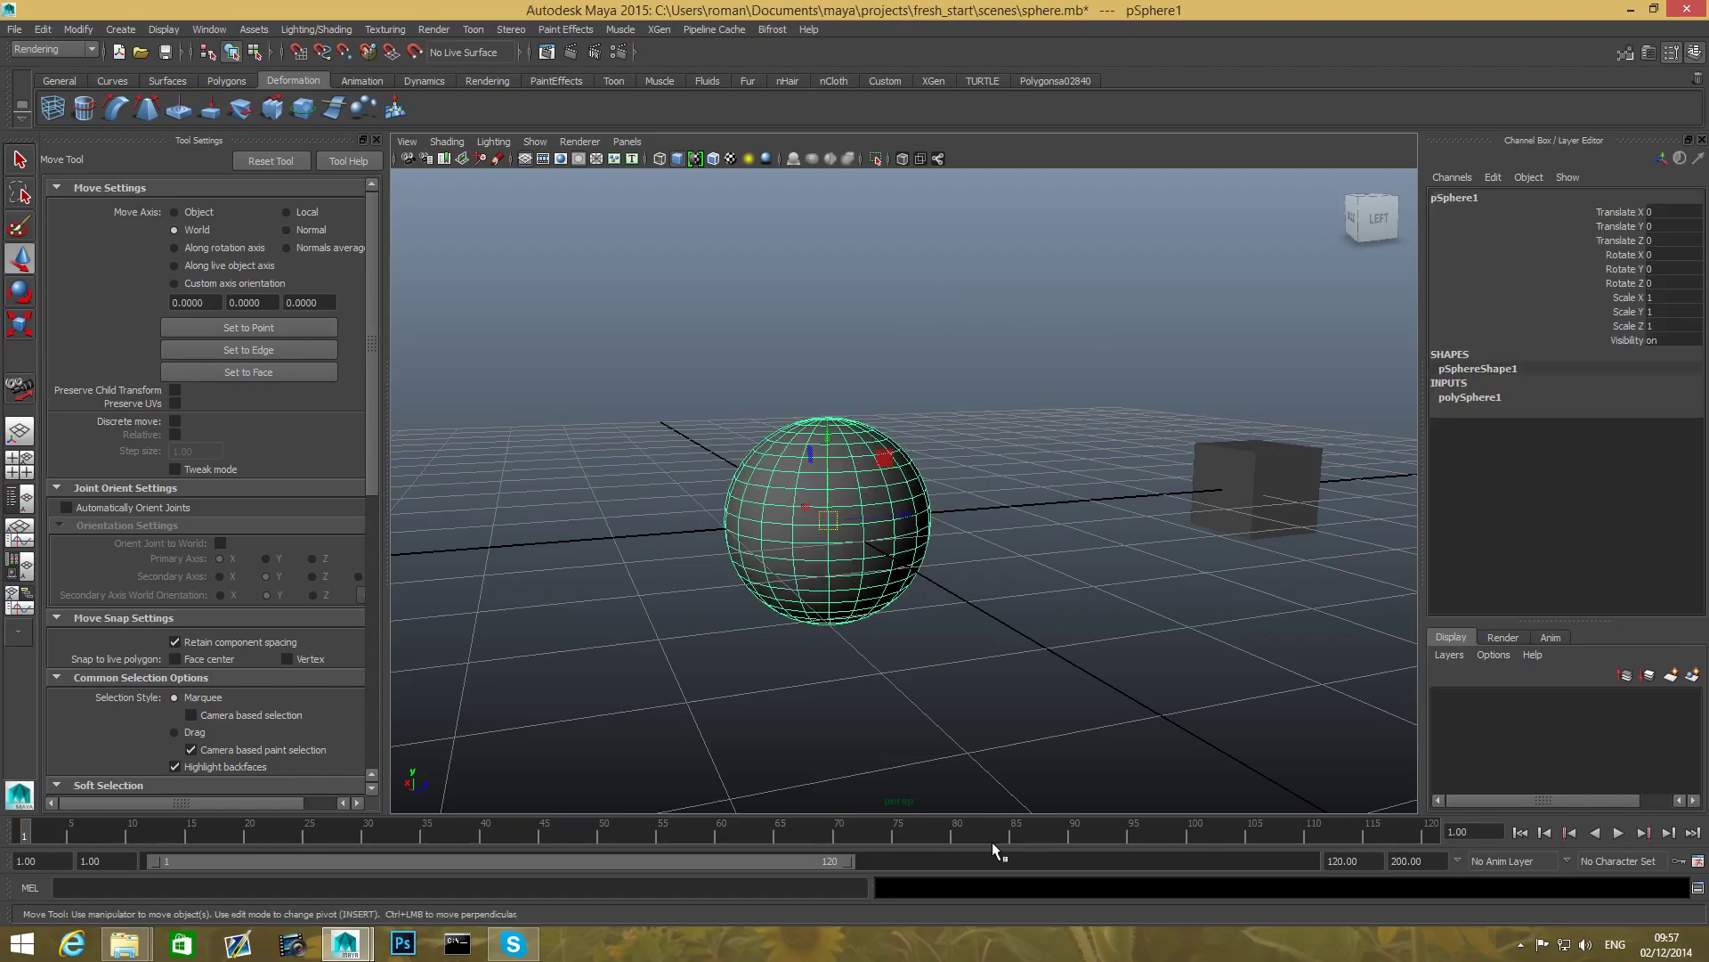
pyautogui.keyDown('shift'); pyautogui.click(1235, 485); pyautogui.keyUp('shift')
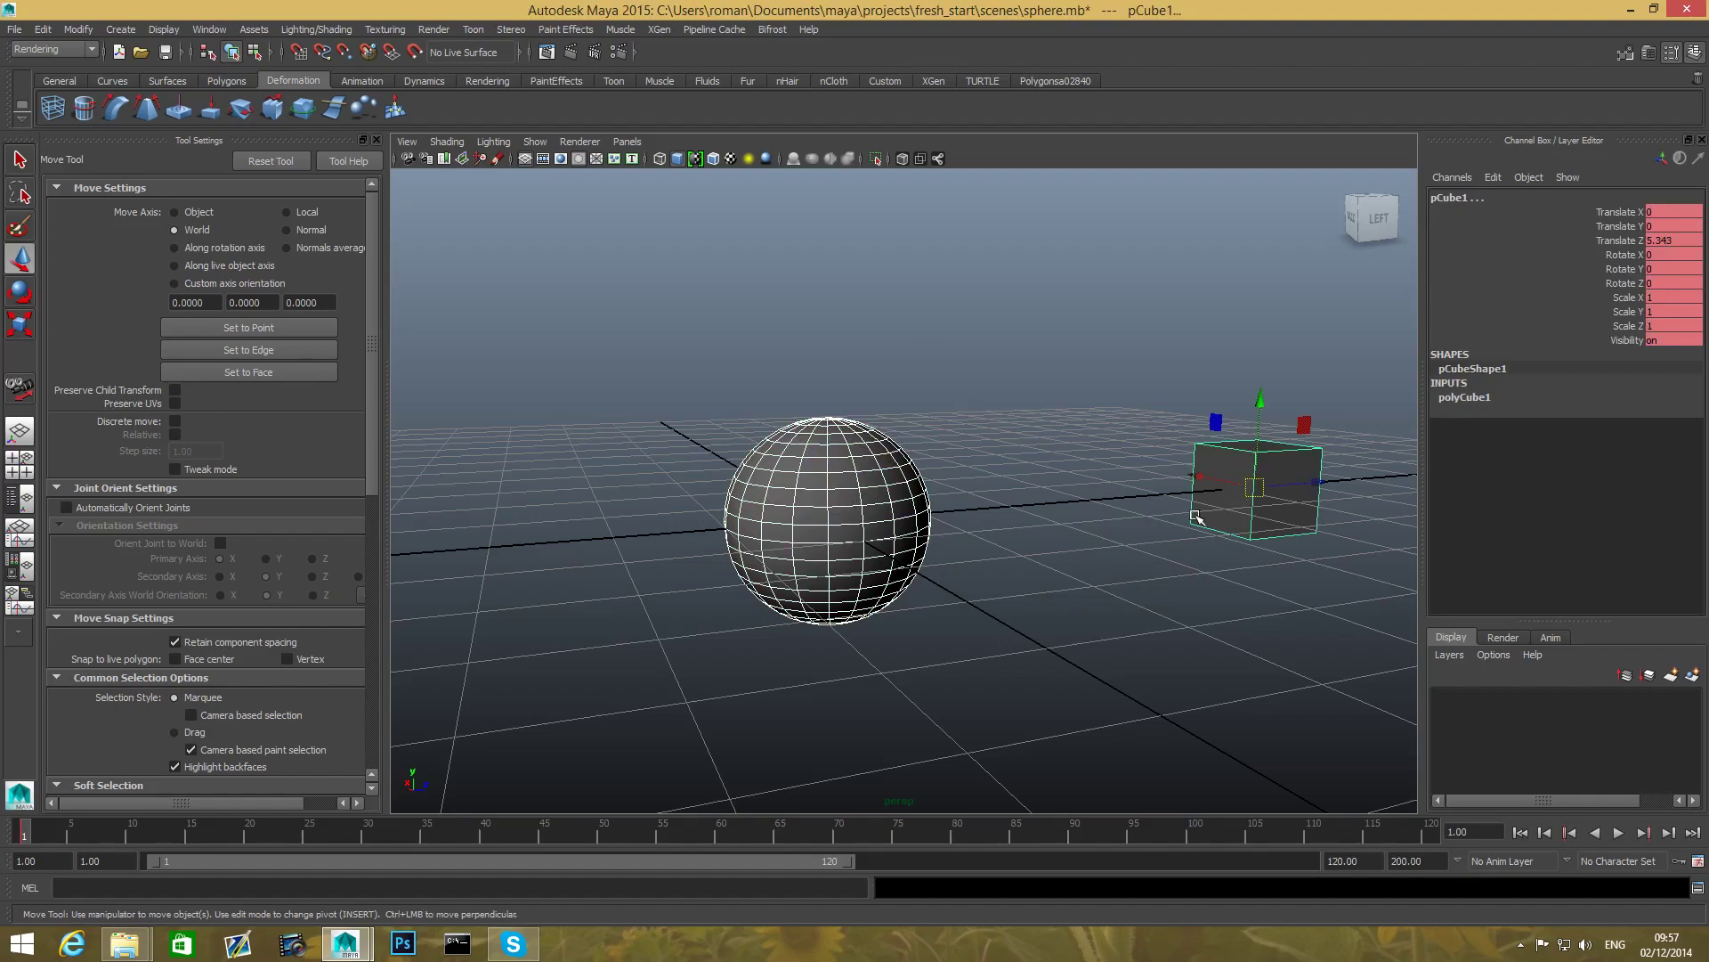
pyautogui.click(1120, 513)
pyautogui.click(847, 492)
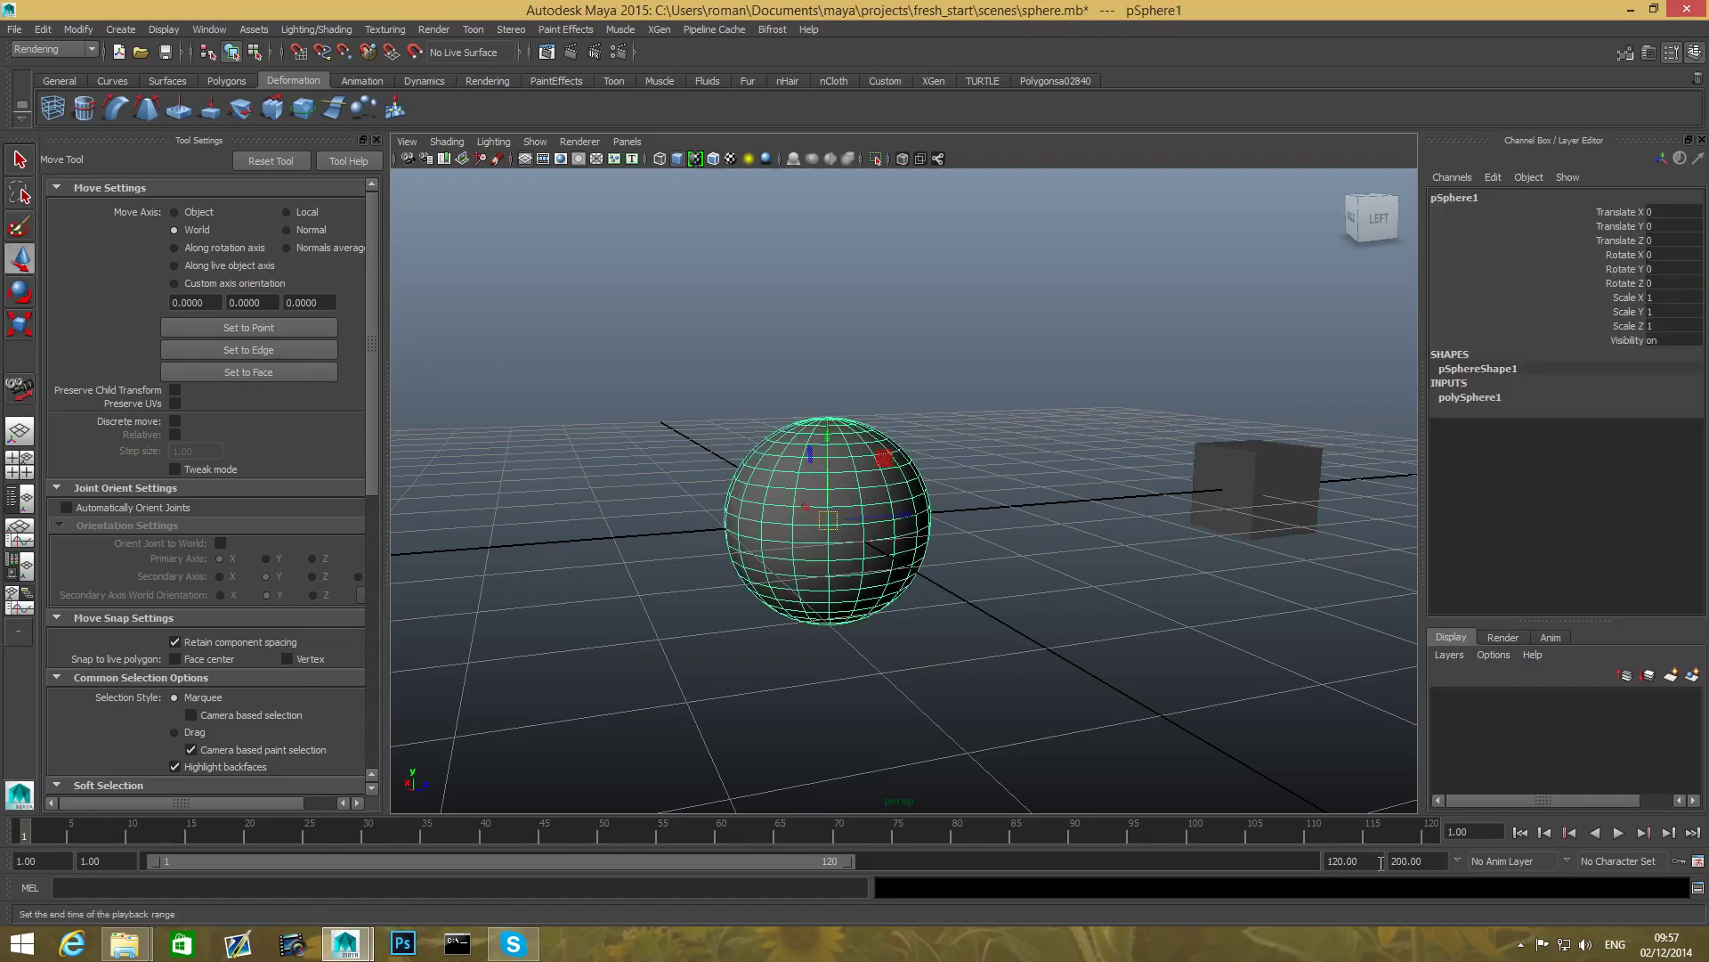
# - Drag the sphere along Z and X to Translate -1.795, 0.147, -1.439
pyautogui.scroll(-2, 973, 584)
pyautogui.keyDown('alt'); pyautogui.moveTo(966, 506); pyautogui.dragTo(820, 560); pyautogui.keyUp('alt')
pyautogui.moveTo(912, 522)
pyautogui.mouseDown()
pyautogui.moveTo(833, 372)
pyautogui.moveTo(943, 579)
pyautogui.moveTo(889, 473)
pyautogui.moveTo(1114, 496)
pyautogui.moveTo(935, 508)
pyautogui.moveTo(922, 539)
pyautogui.mouseUp()
pyautogui.keyDown('alt'); pyautogui.moveTo(921, 538); pyautogui.dragTo(760, 481); pyautogui.keyUp('alt')
pyautogui.scroll(-3, 802, 561)
pyautogui.keyDown('alt'); pyautogui.moveTo(802, 561); pyautogui.dragTo(881, 592); pyautogui.keyUp('alt')
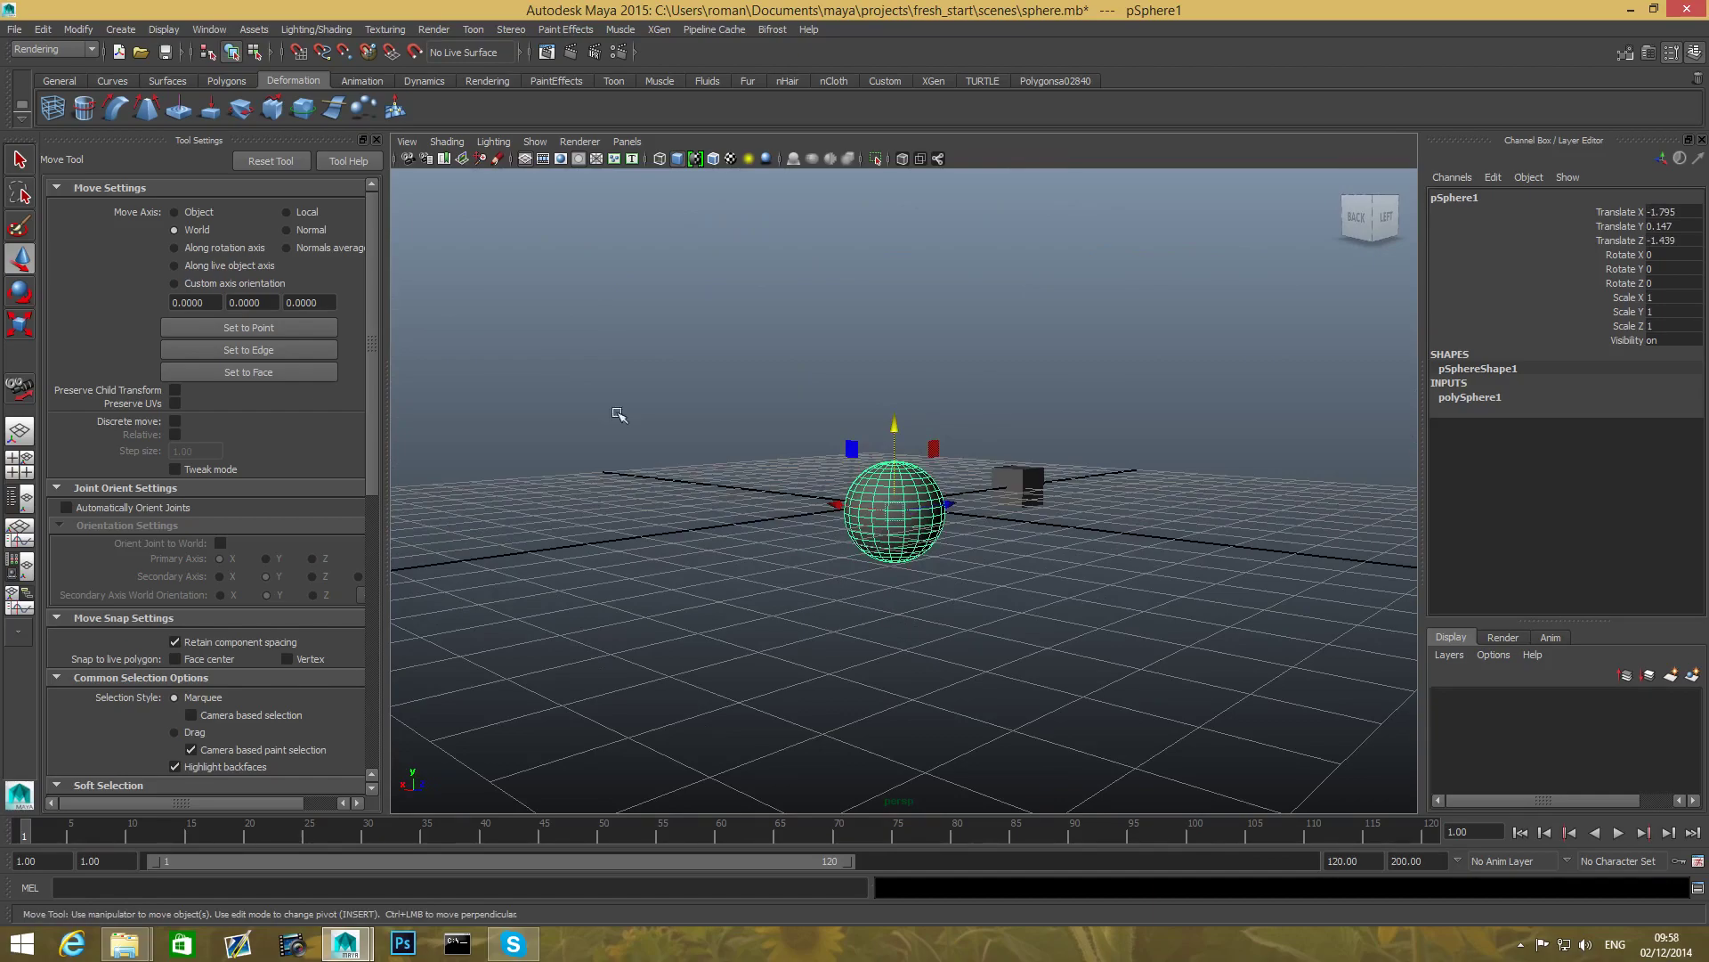
# - Cycle through the Select, Move, Rotate and Scale tools in the toolbox twice
pyautogui.click(18, 158)
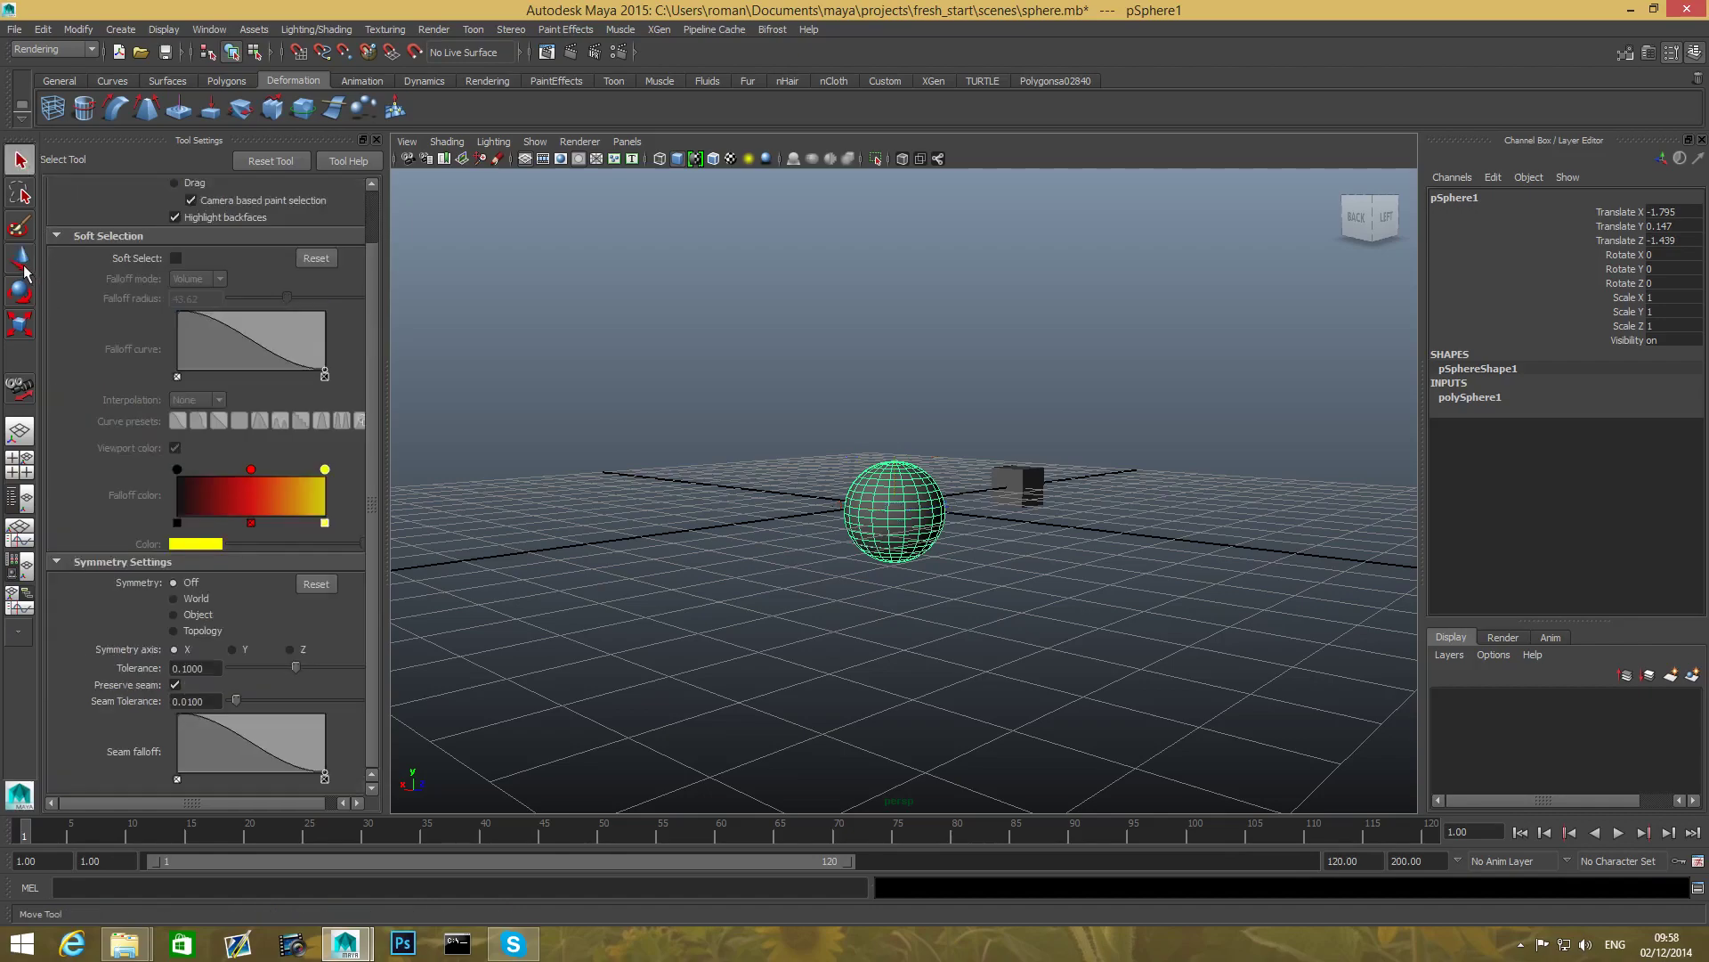
pyautogui.click(23, 266)
pyautogui.click(25, 297)
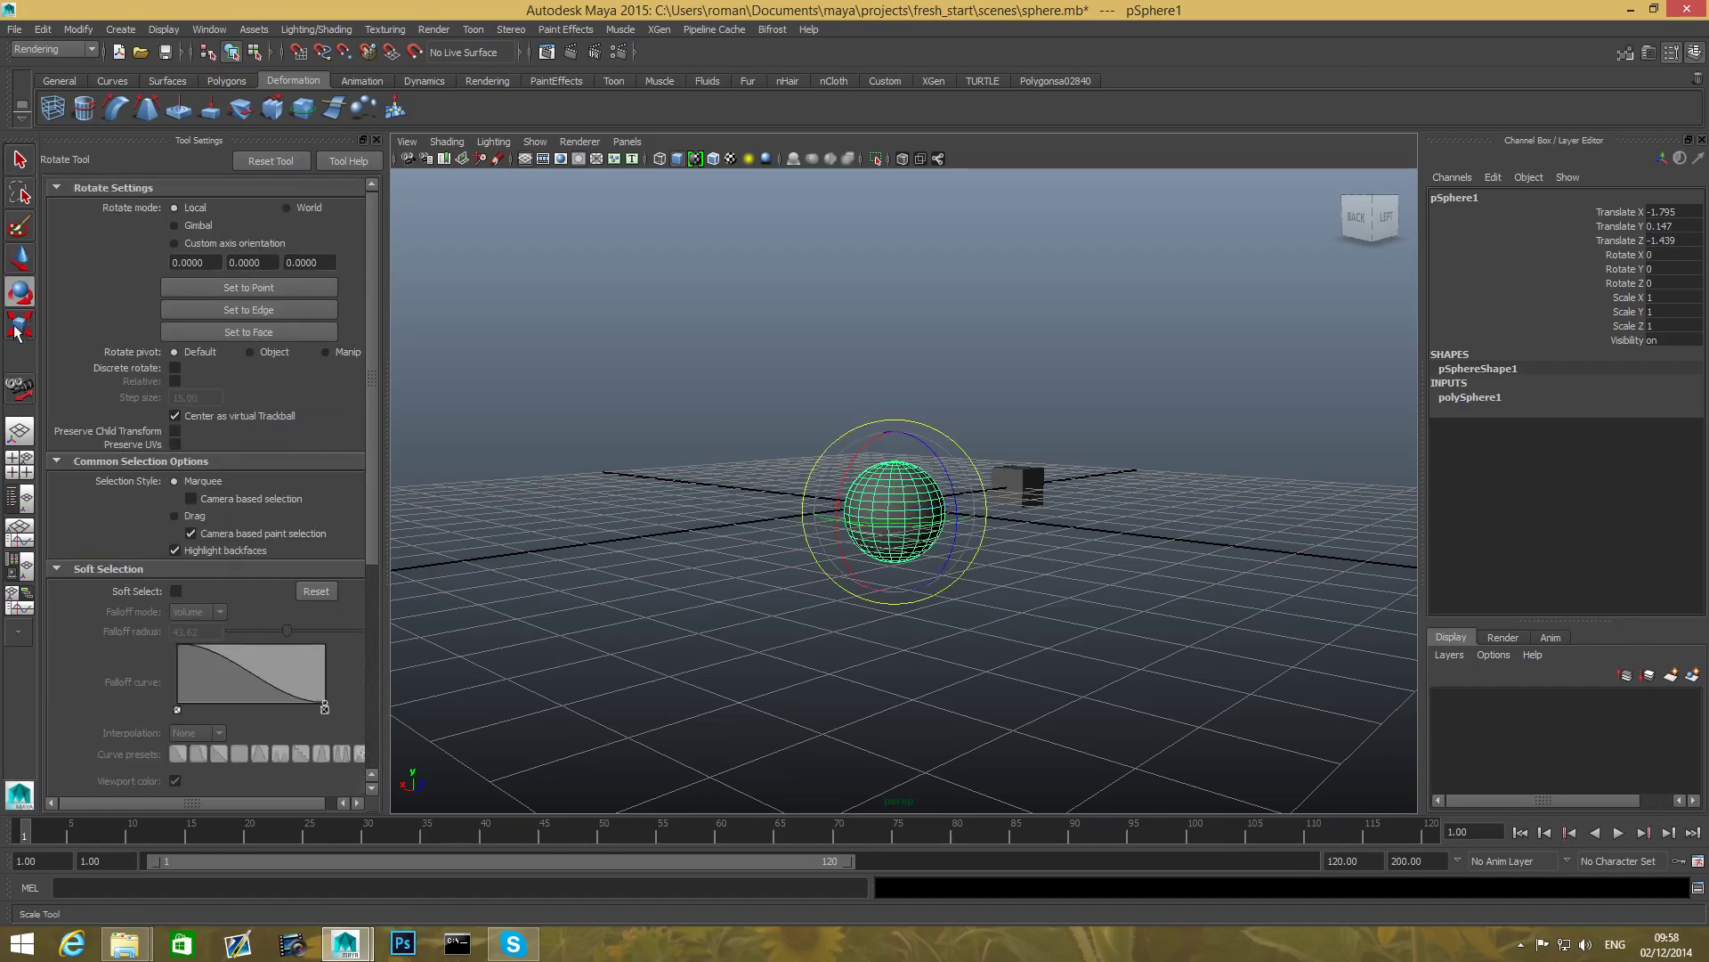
pyautogui.click(18, 330)
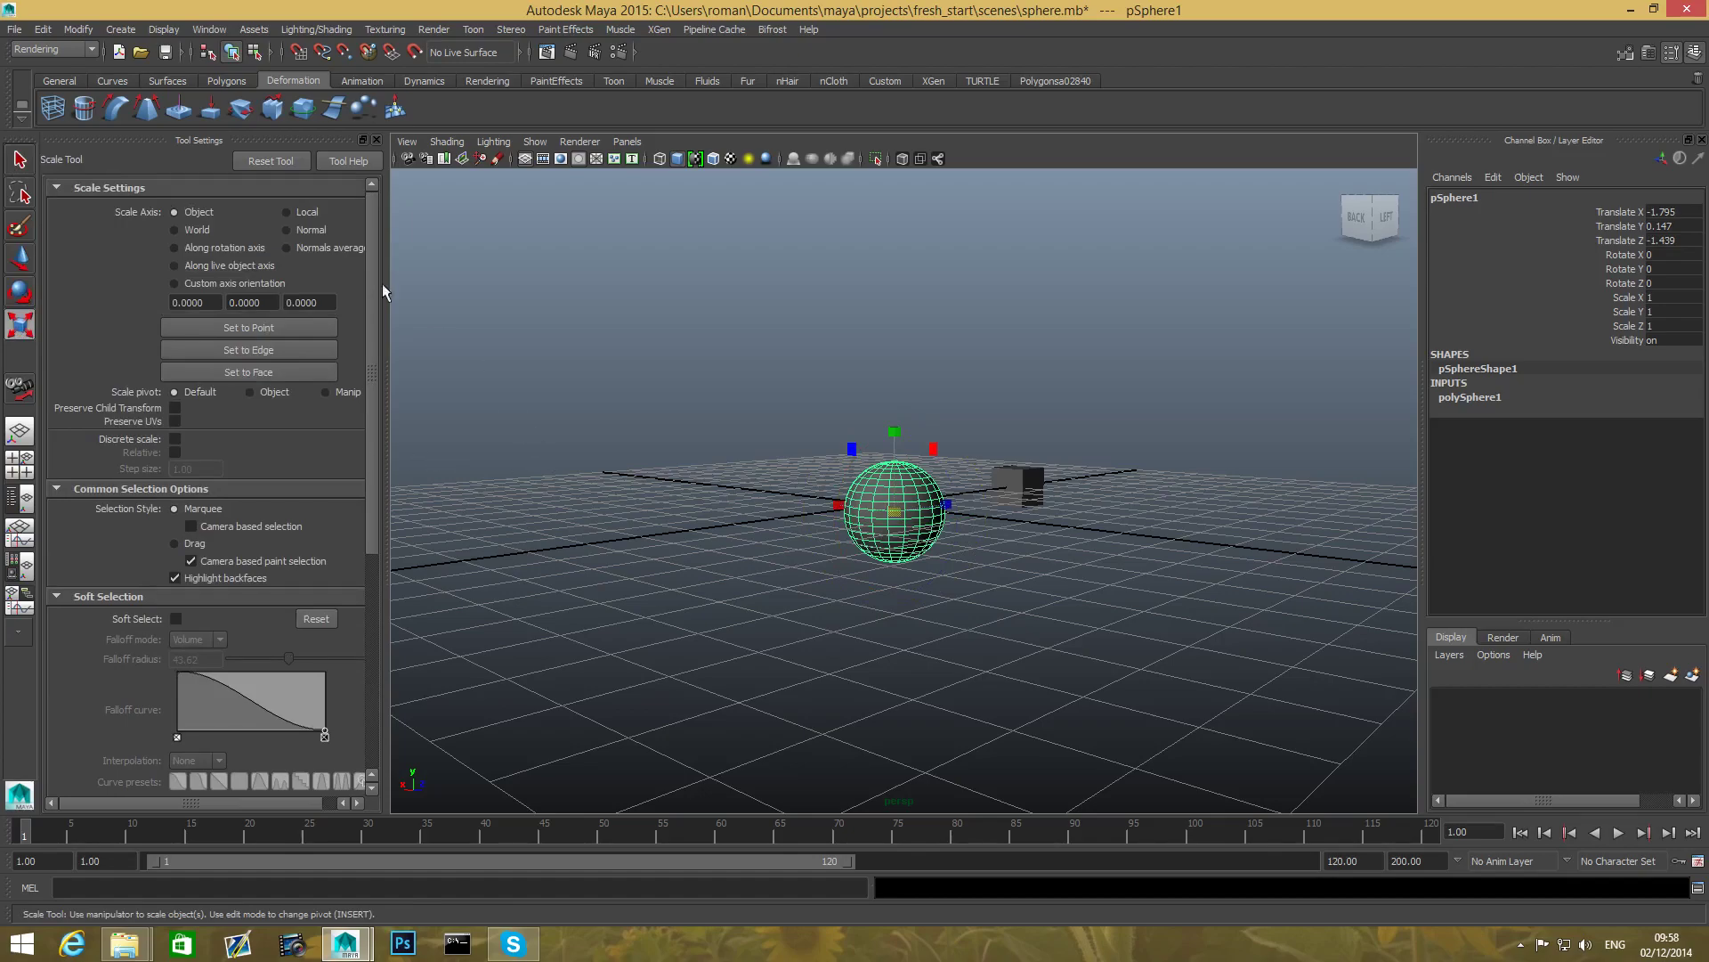
pyautogui.click(20, 257)
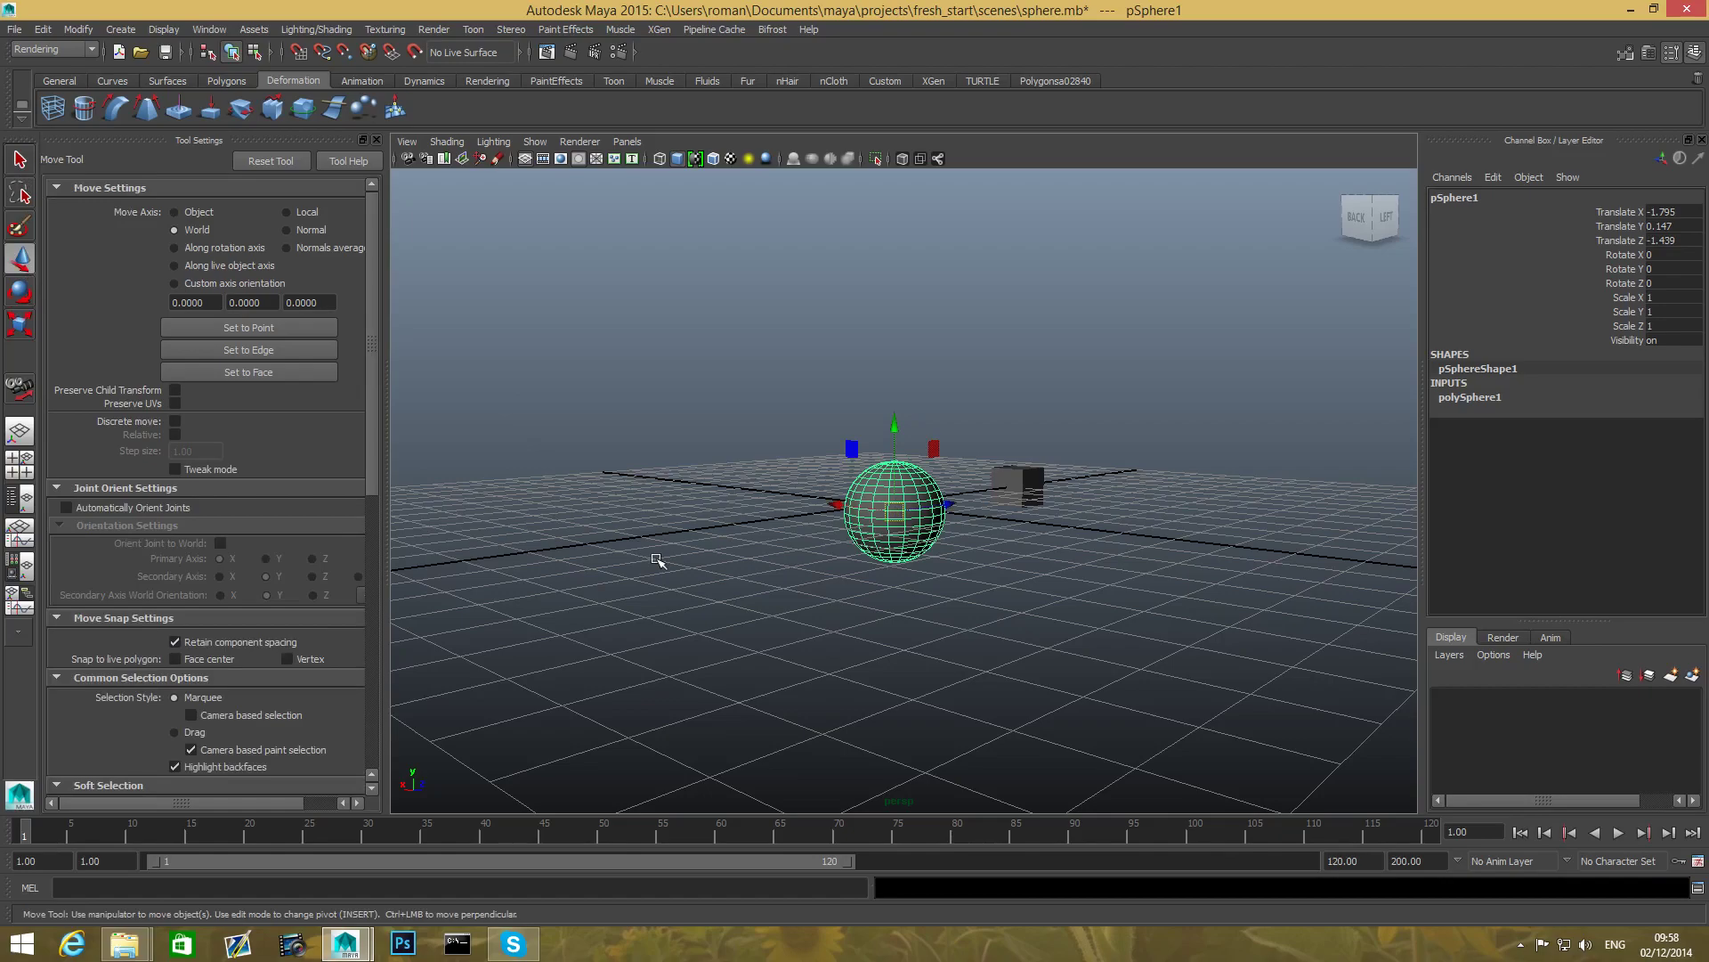
pyautogui.click(20, 159)
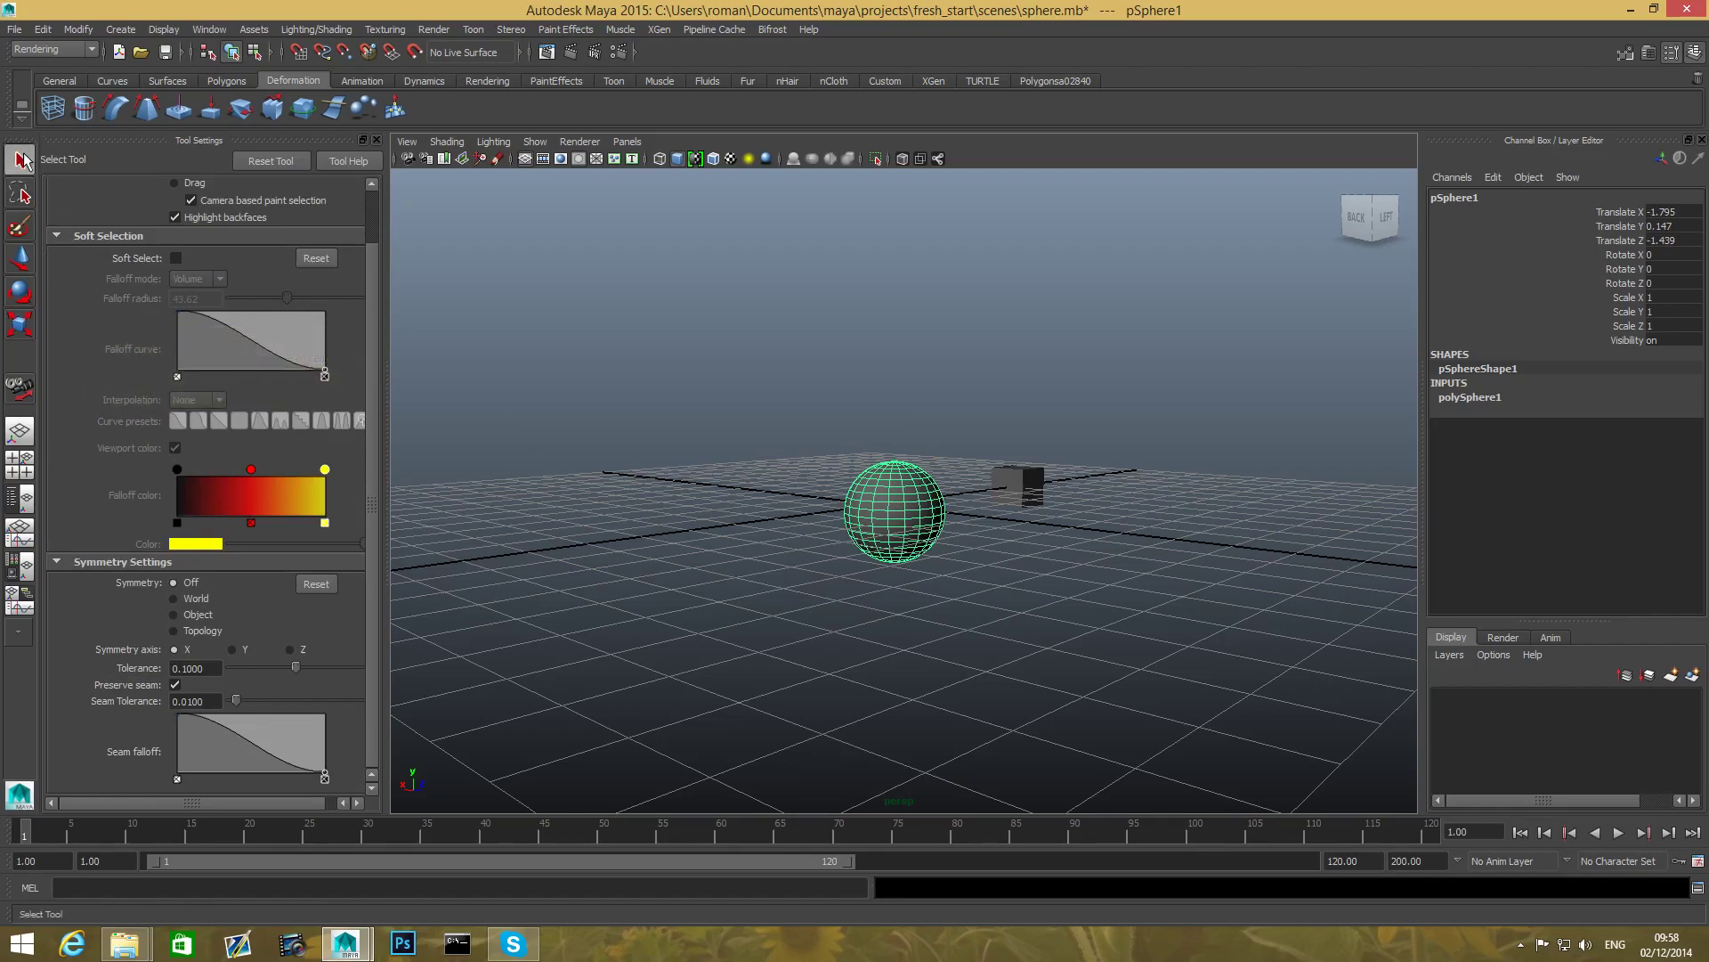
pyautogui.click(20, 291)
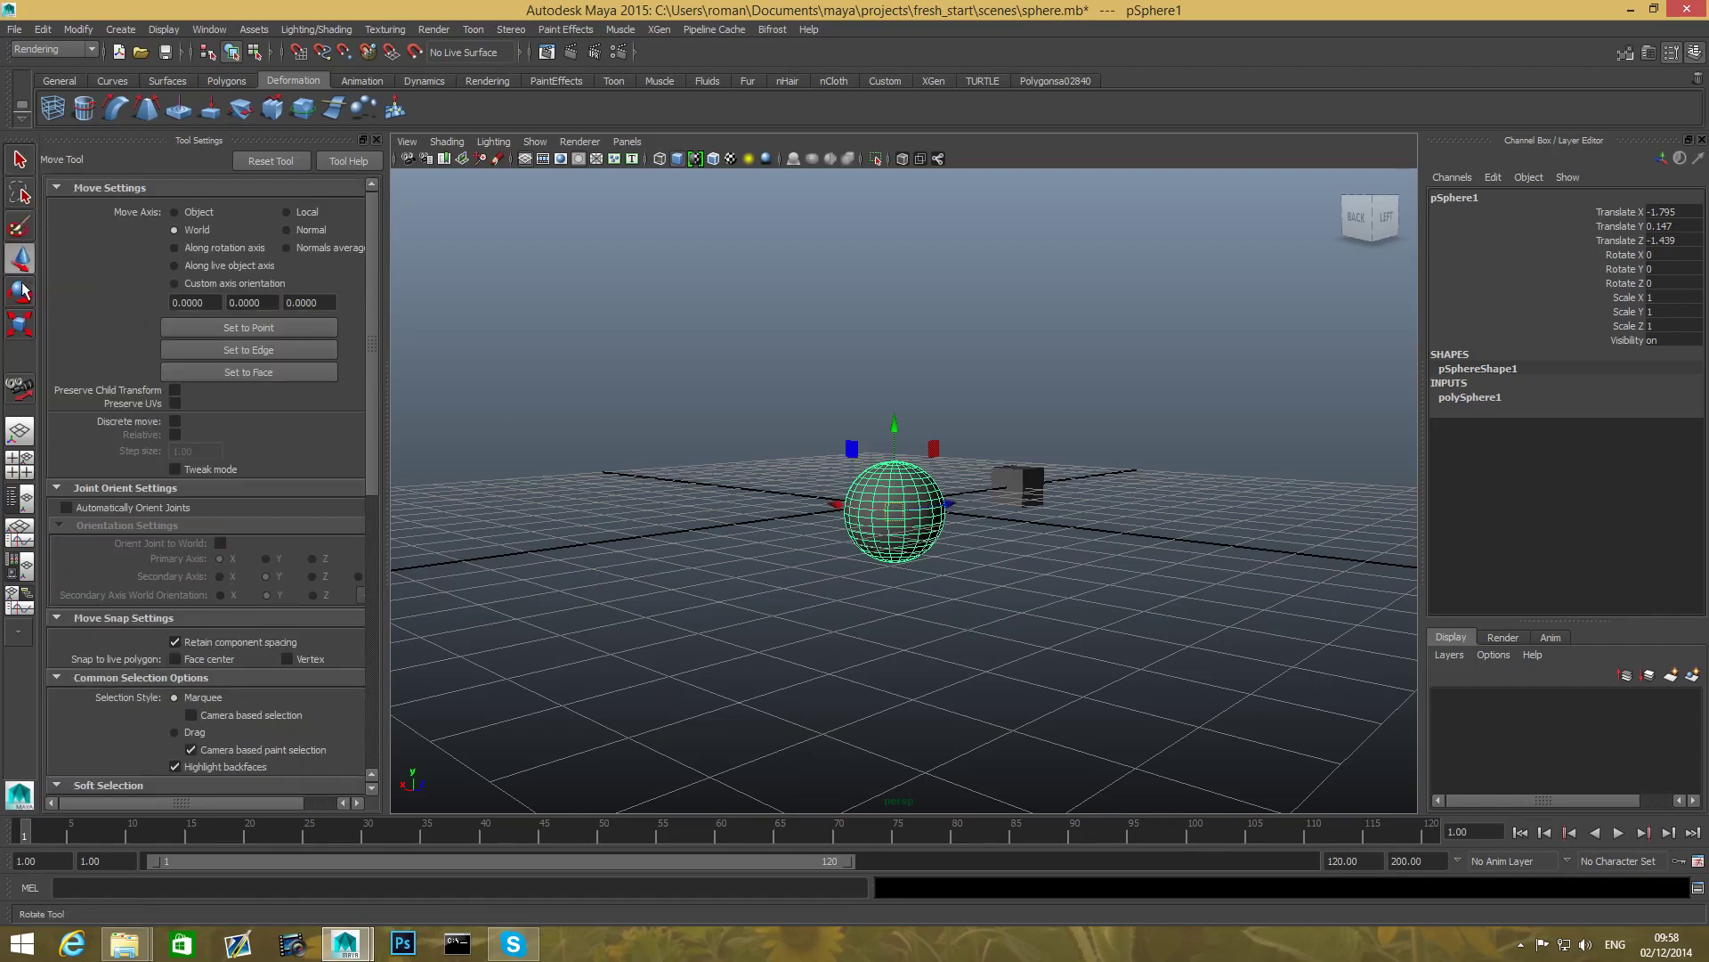
pyautogui.click(16, 338)
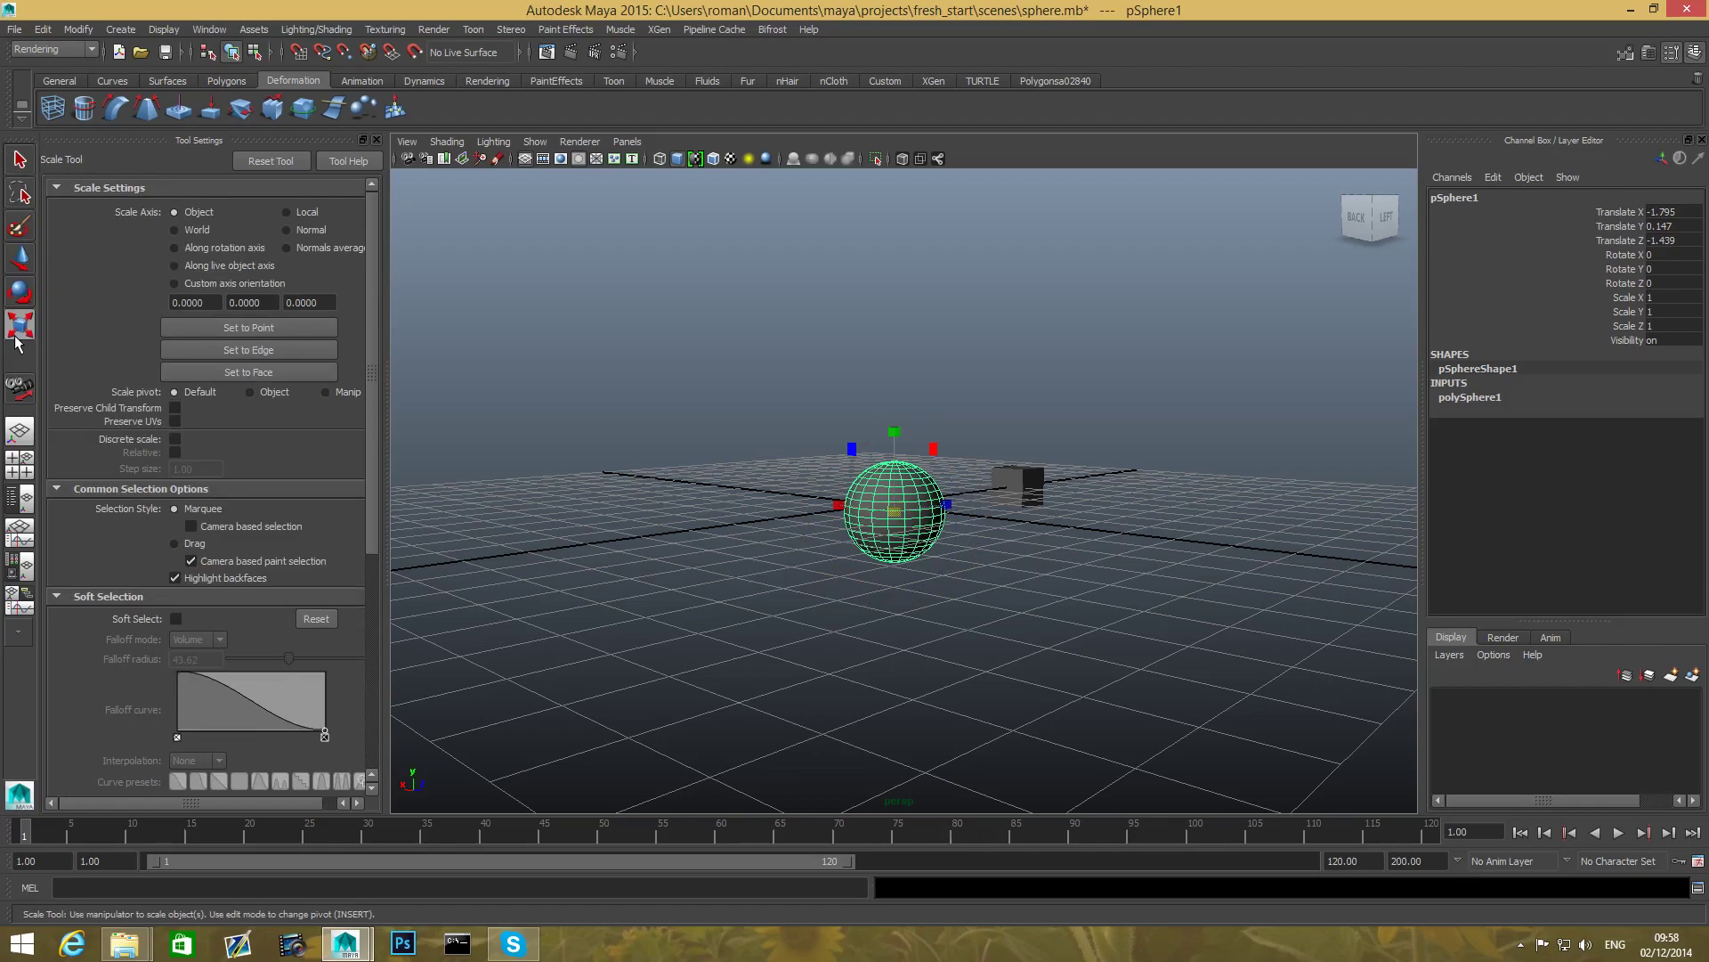
# - Cycle the toolbox tools once more, then use the Q and W hotkeys, ending on the Select Tool
pyautogui.click(19, 161)
pyautogui.click(20, 258)
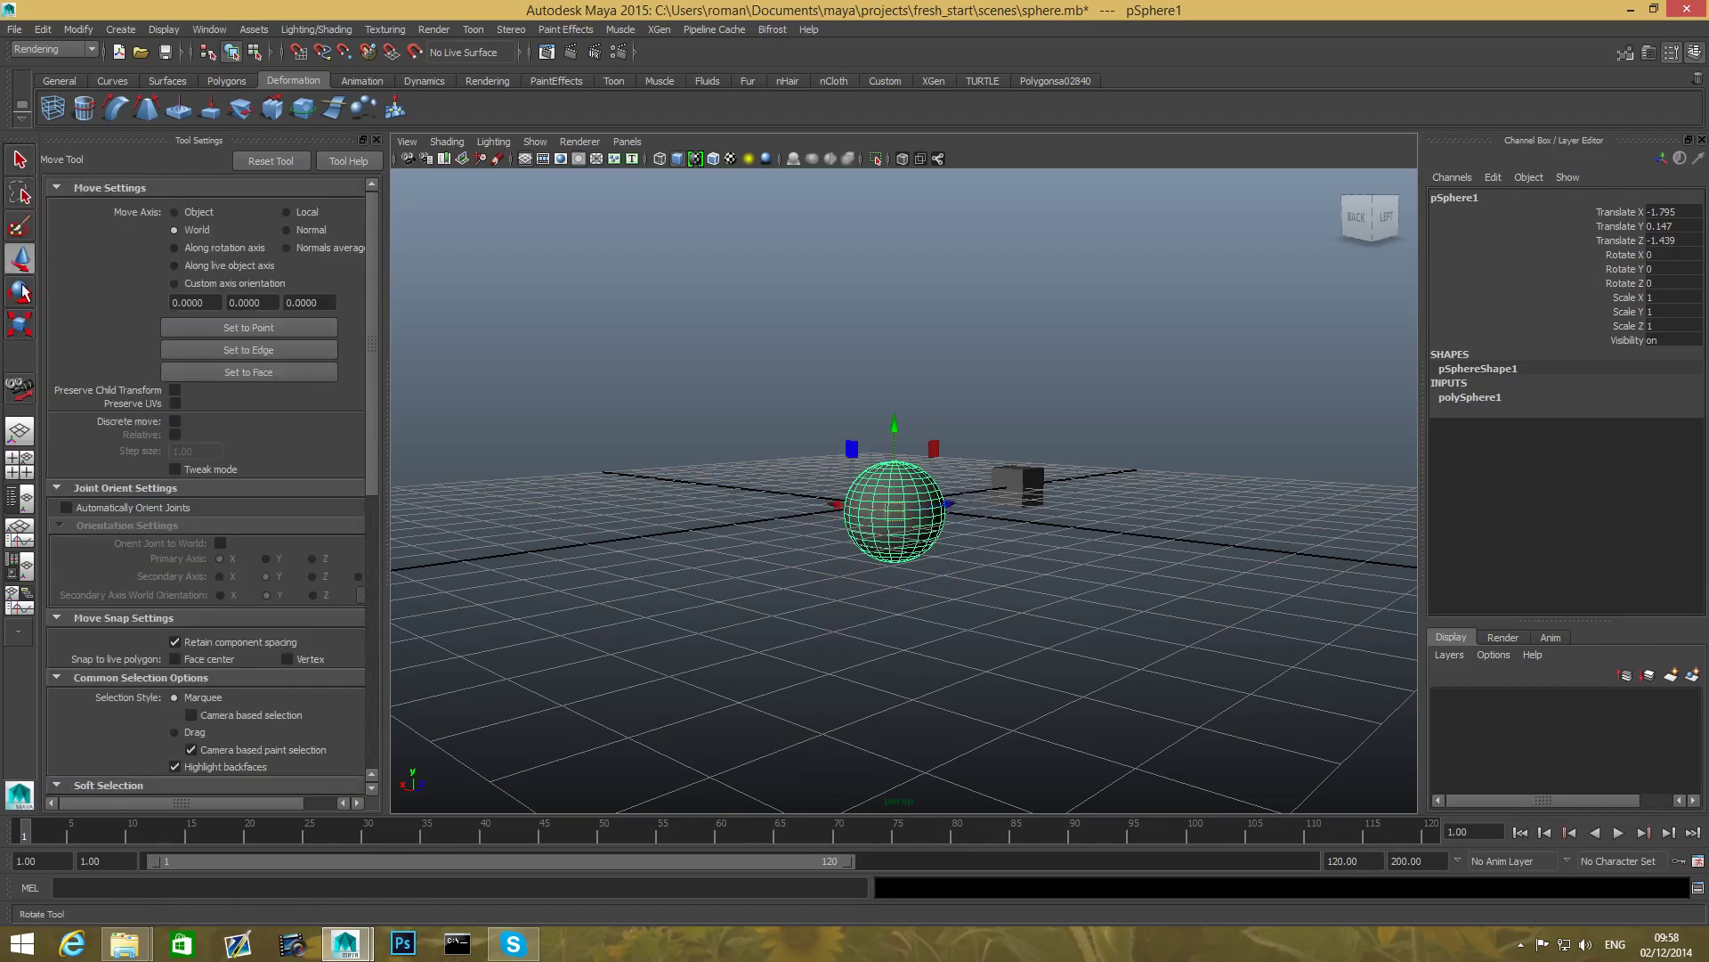
pyautogui.click(19, 291)
pyautogui.click(17, 330)
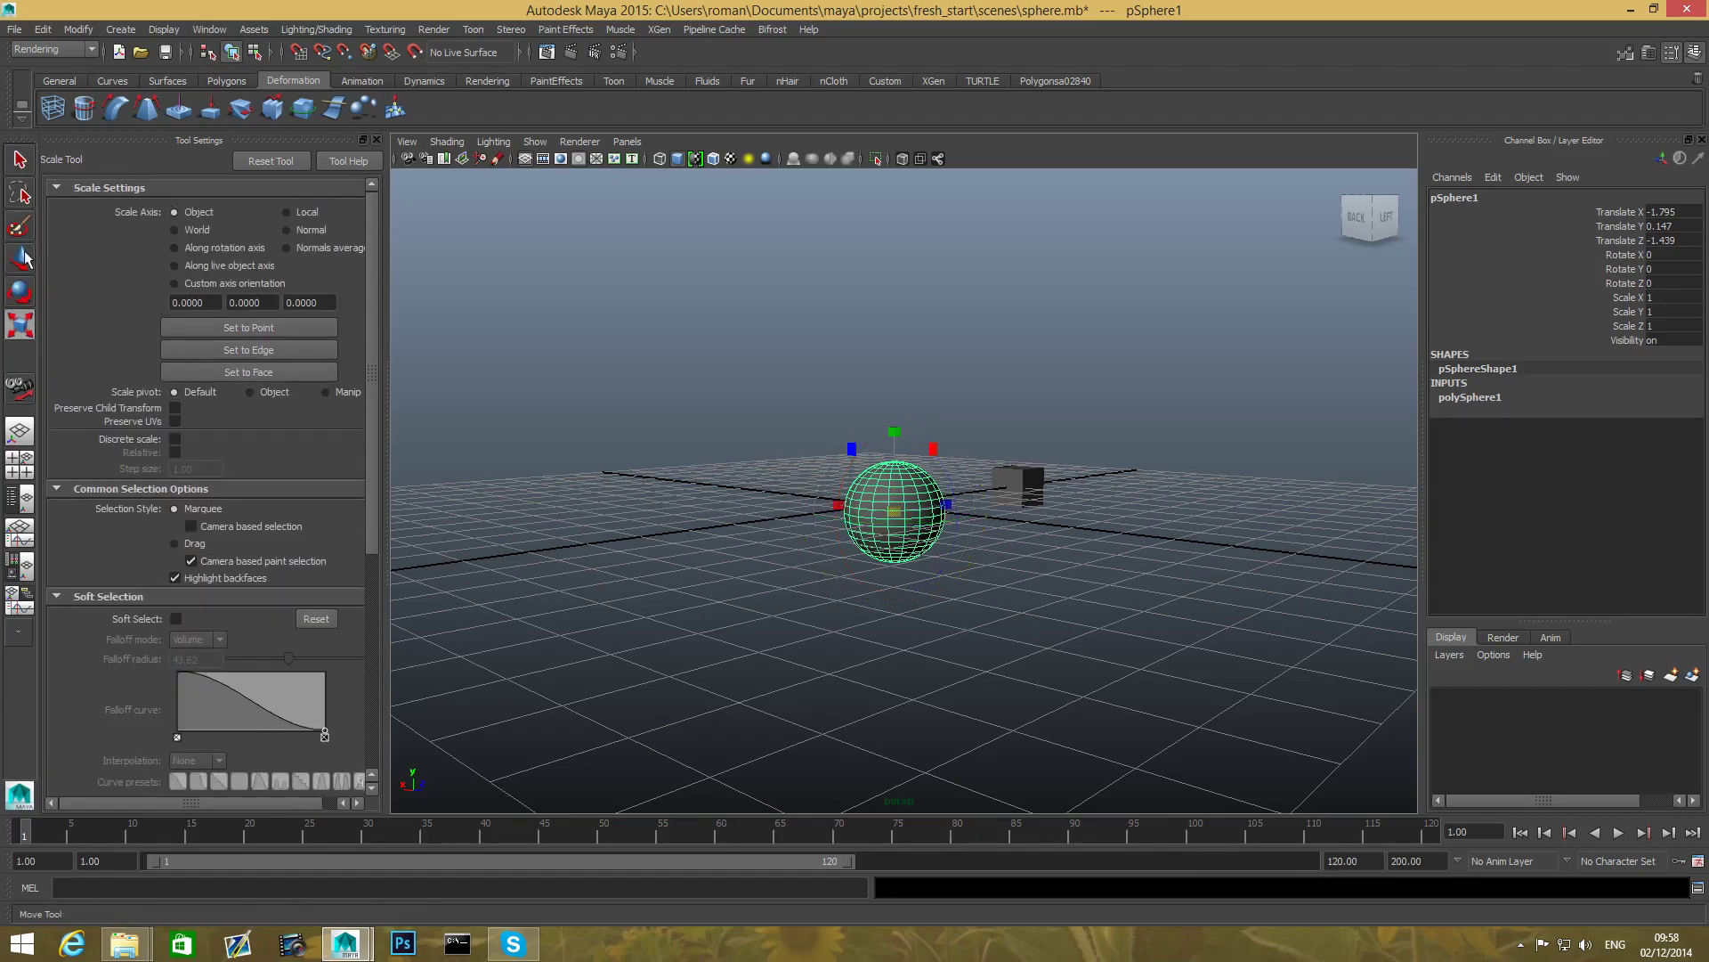
pyautogui.click(23, 256)
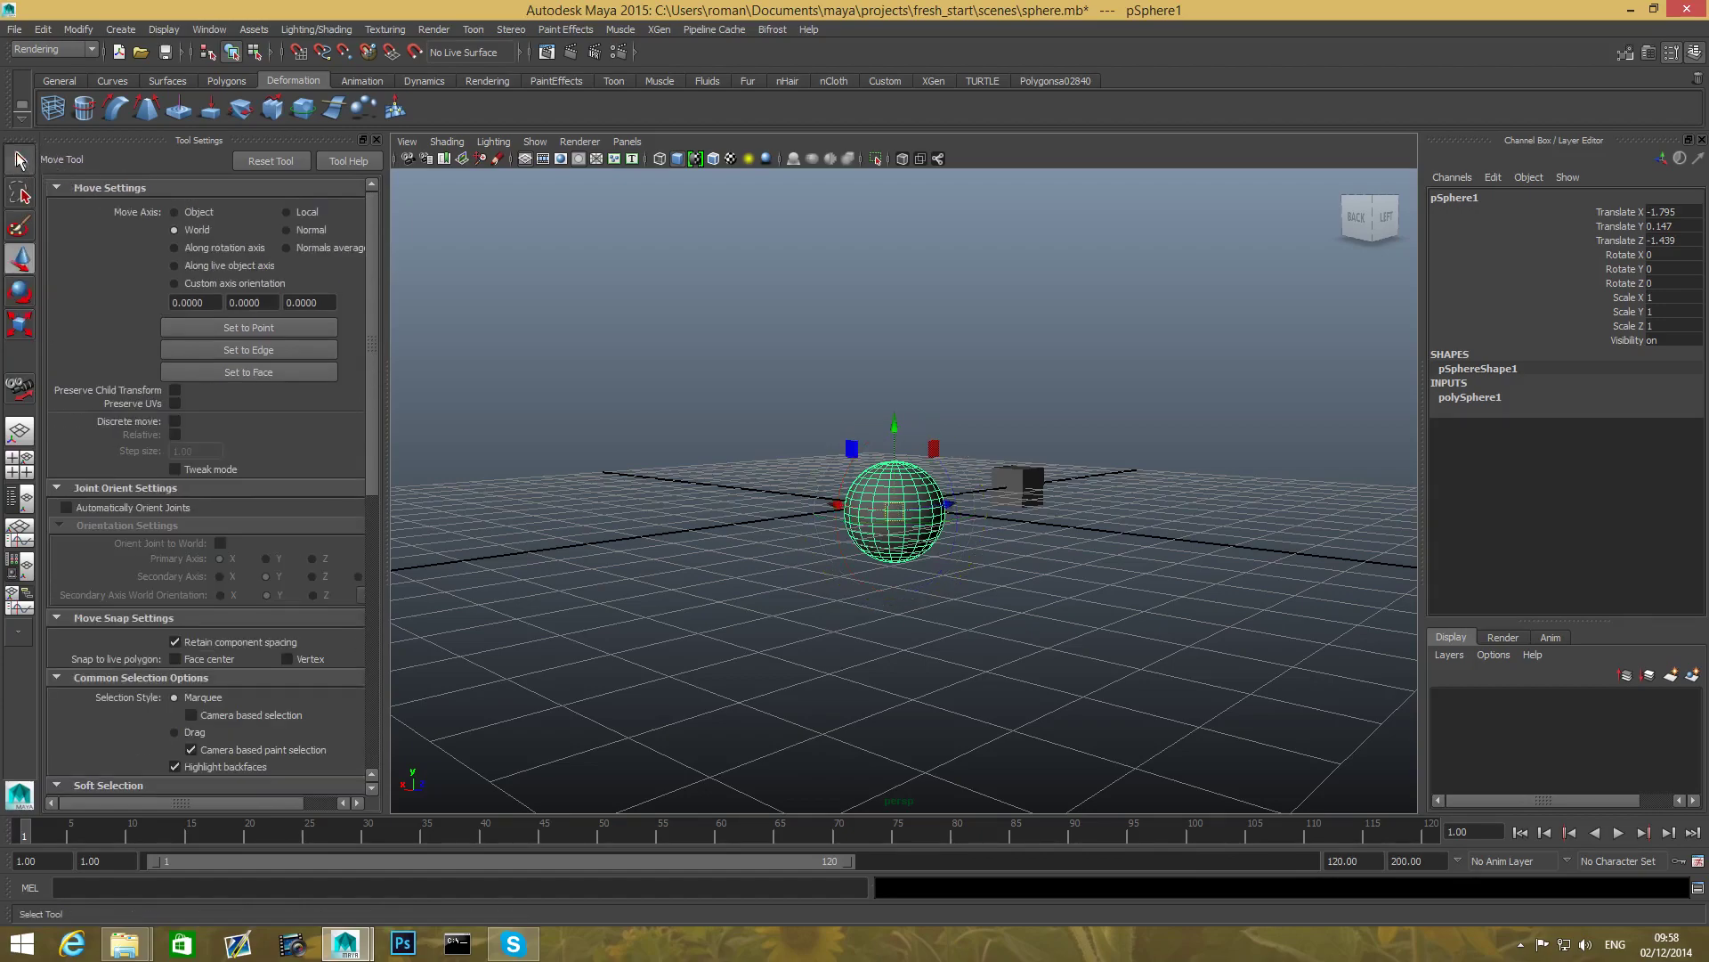
pyautogui.press('q')
pyautogui.scroll(-3, 147, 401)
pyautogui.press('w')
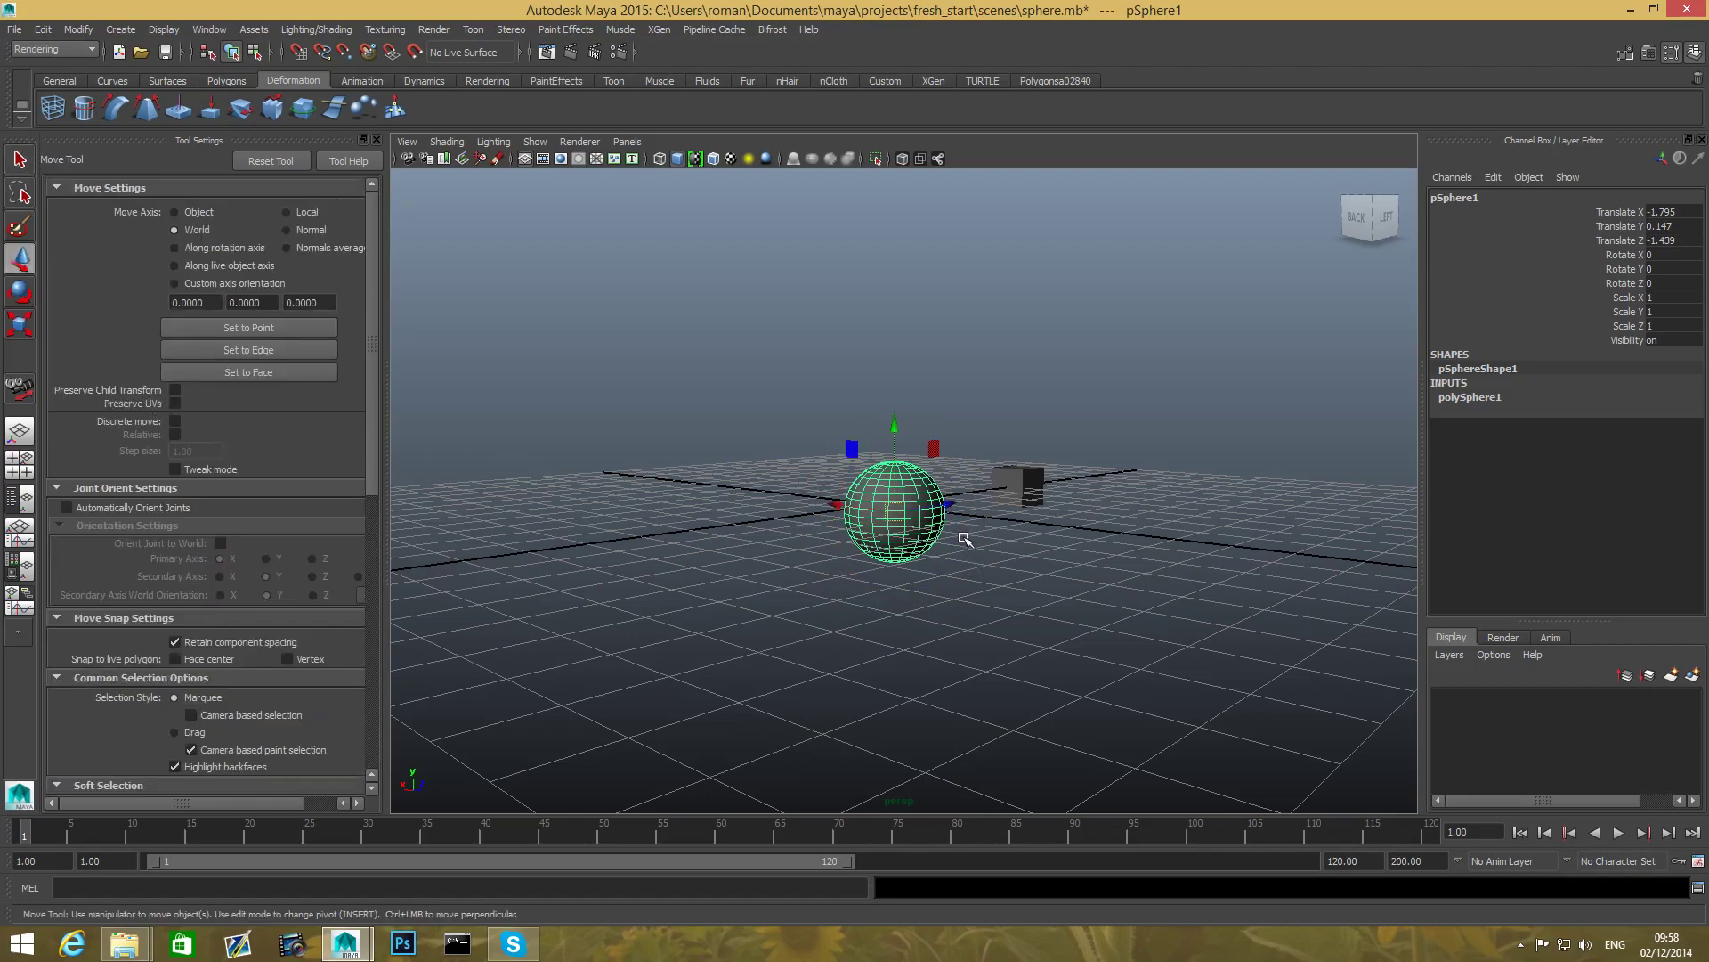
pyautogui.press('q')
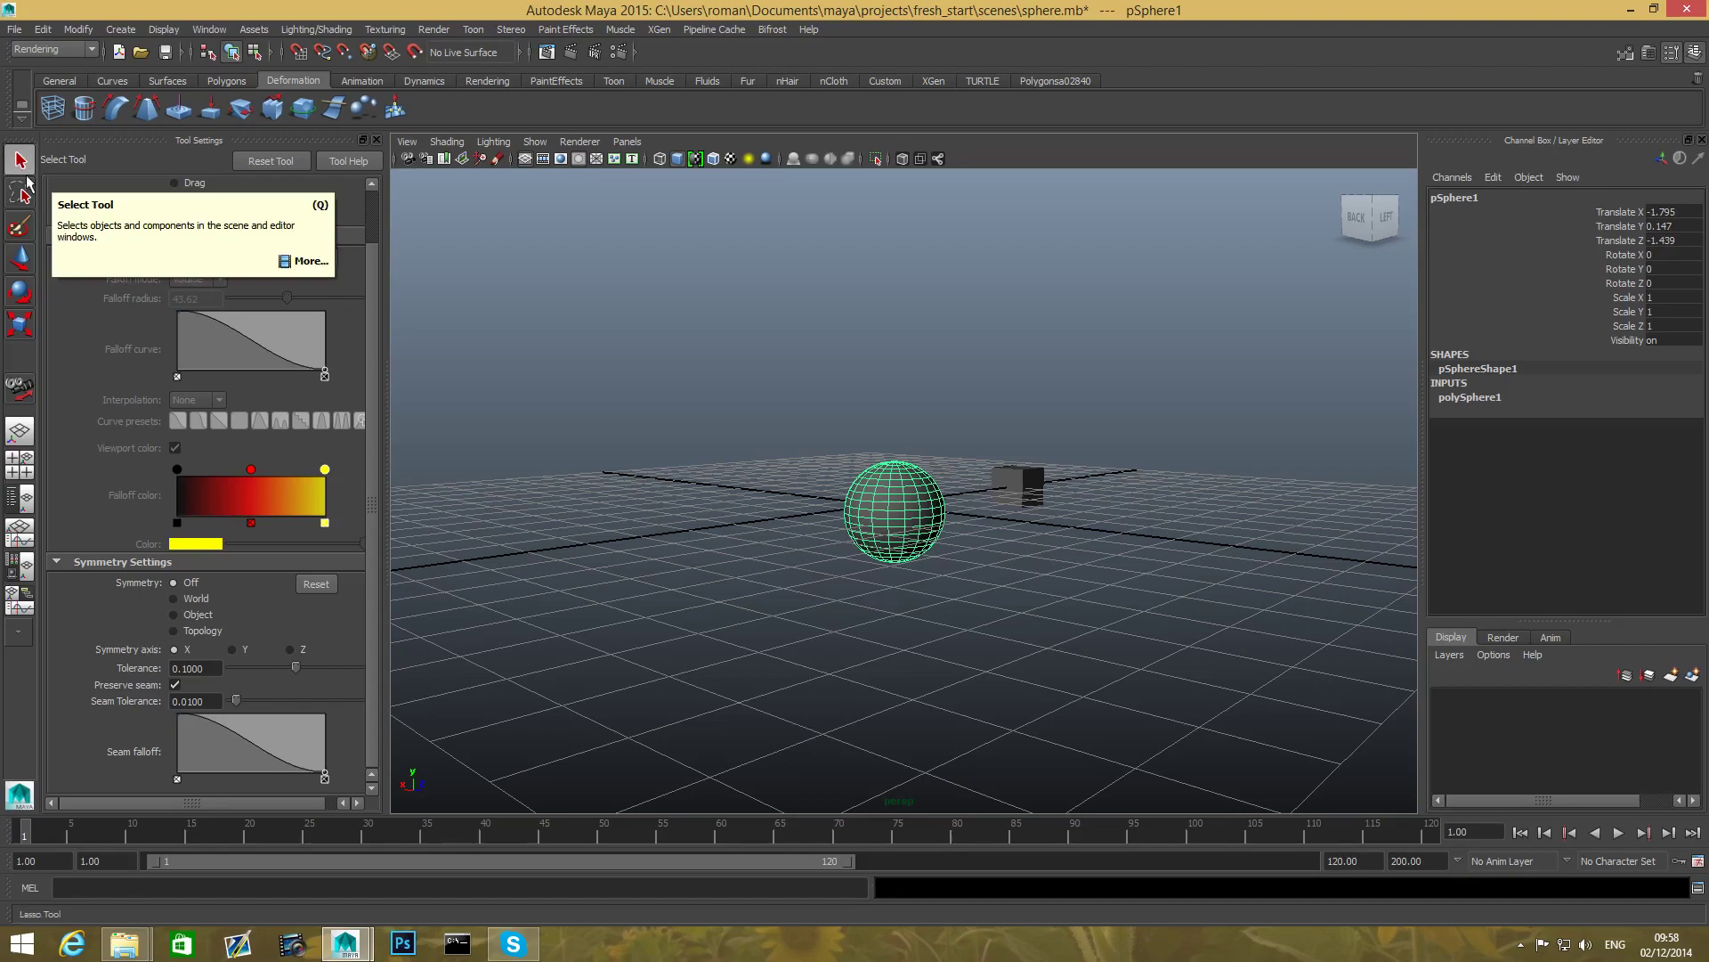
# - Pan and dolly the perspective view in so the sphere is larger, with the cube behind it
pyautogui.keyDown('alt'); pyautogui.moveTo(909, 581); pyautogui.dragTo(916, 641, button='middle'); pyautogui.keyUp('alt')
pyautogui.scroll(3, 912, 640)
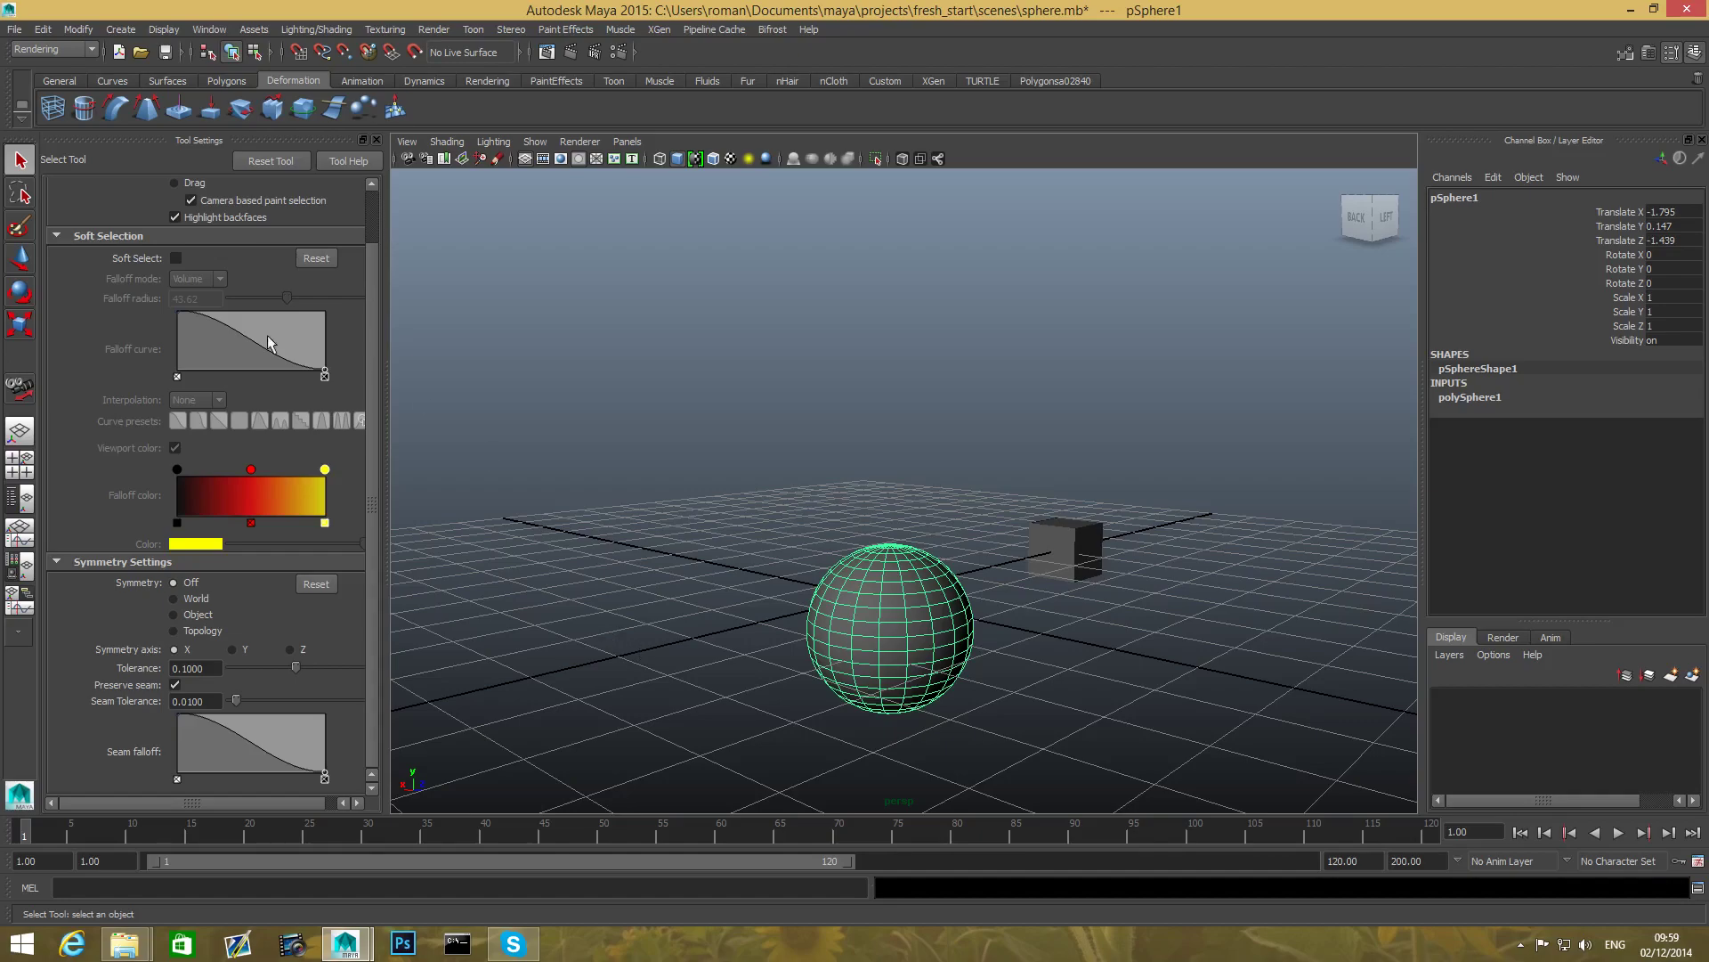
pyautogui.keyDown('alt'); pyautogui.moveTo(798, 592); pyautogui.dragTo(752, 579, button='middle'); pyautogui.keyUp('alt')
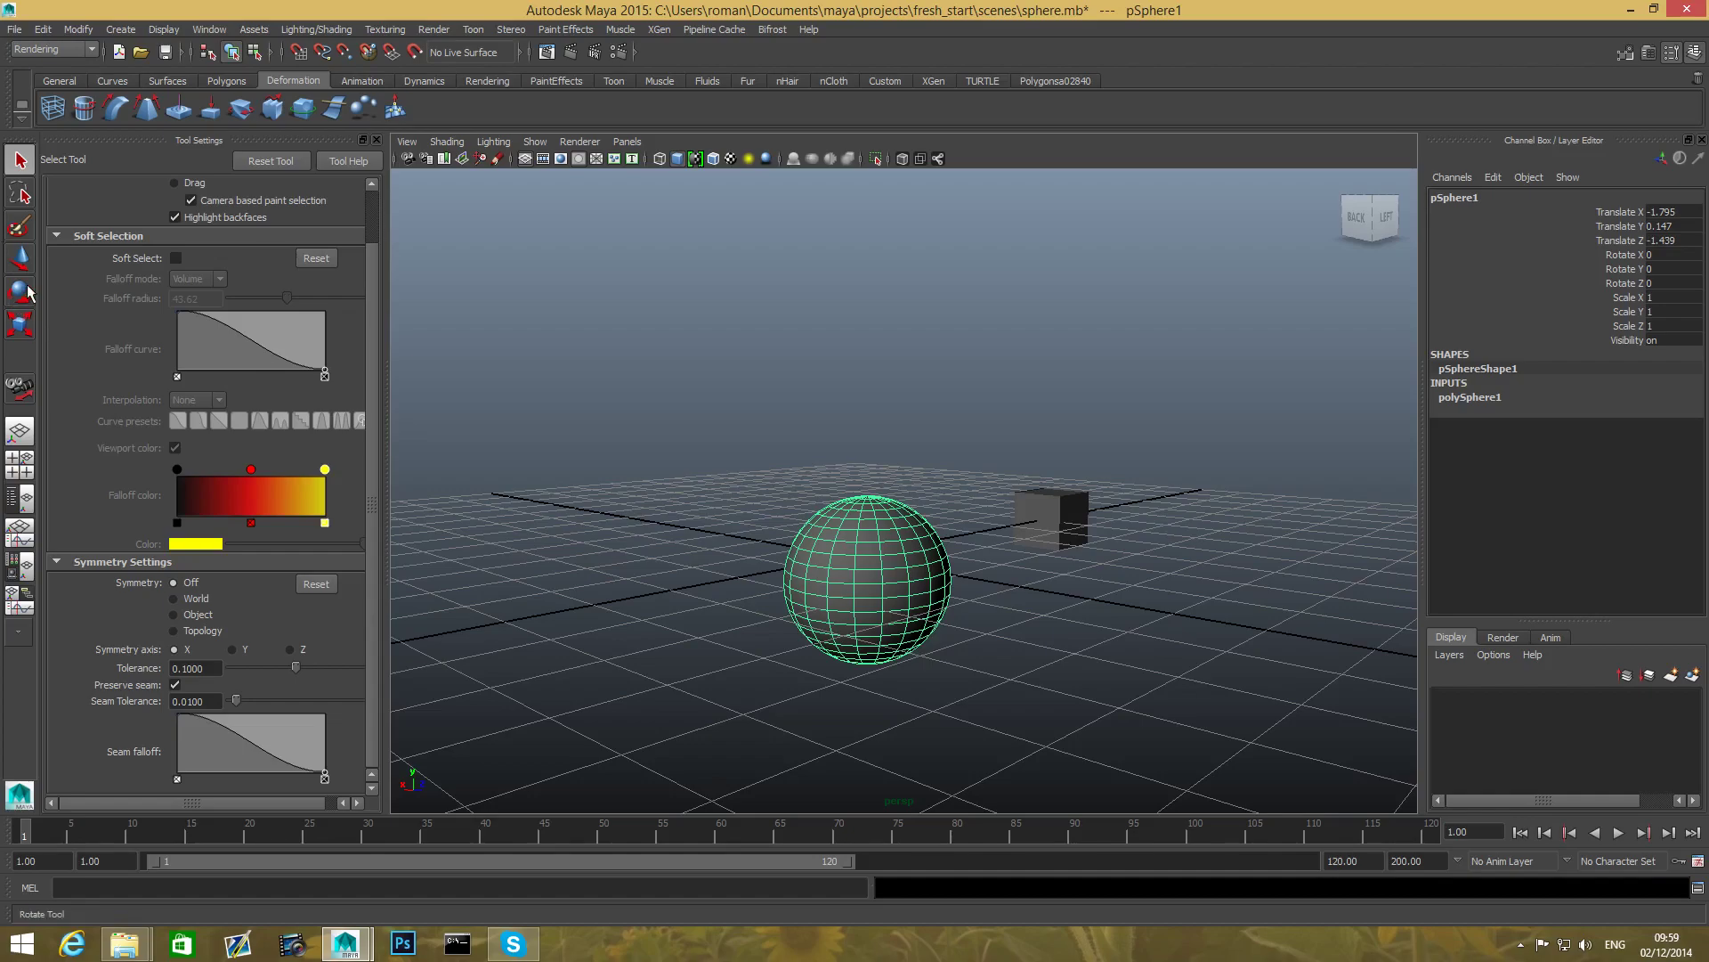
# - With the Rotate Tool, undo a stray rotation and tumble the sphere to a new orientation
pyautogui.click(28, 299)
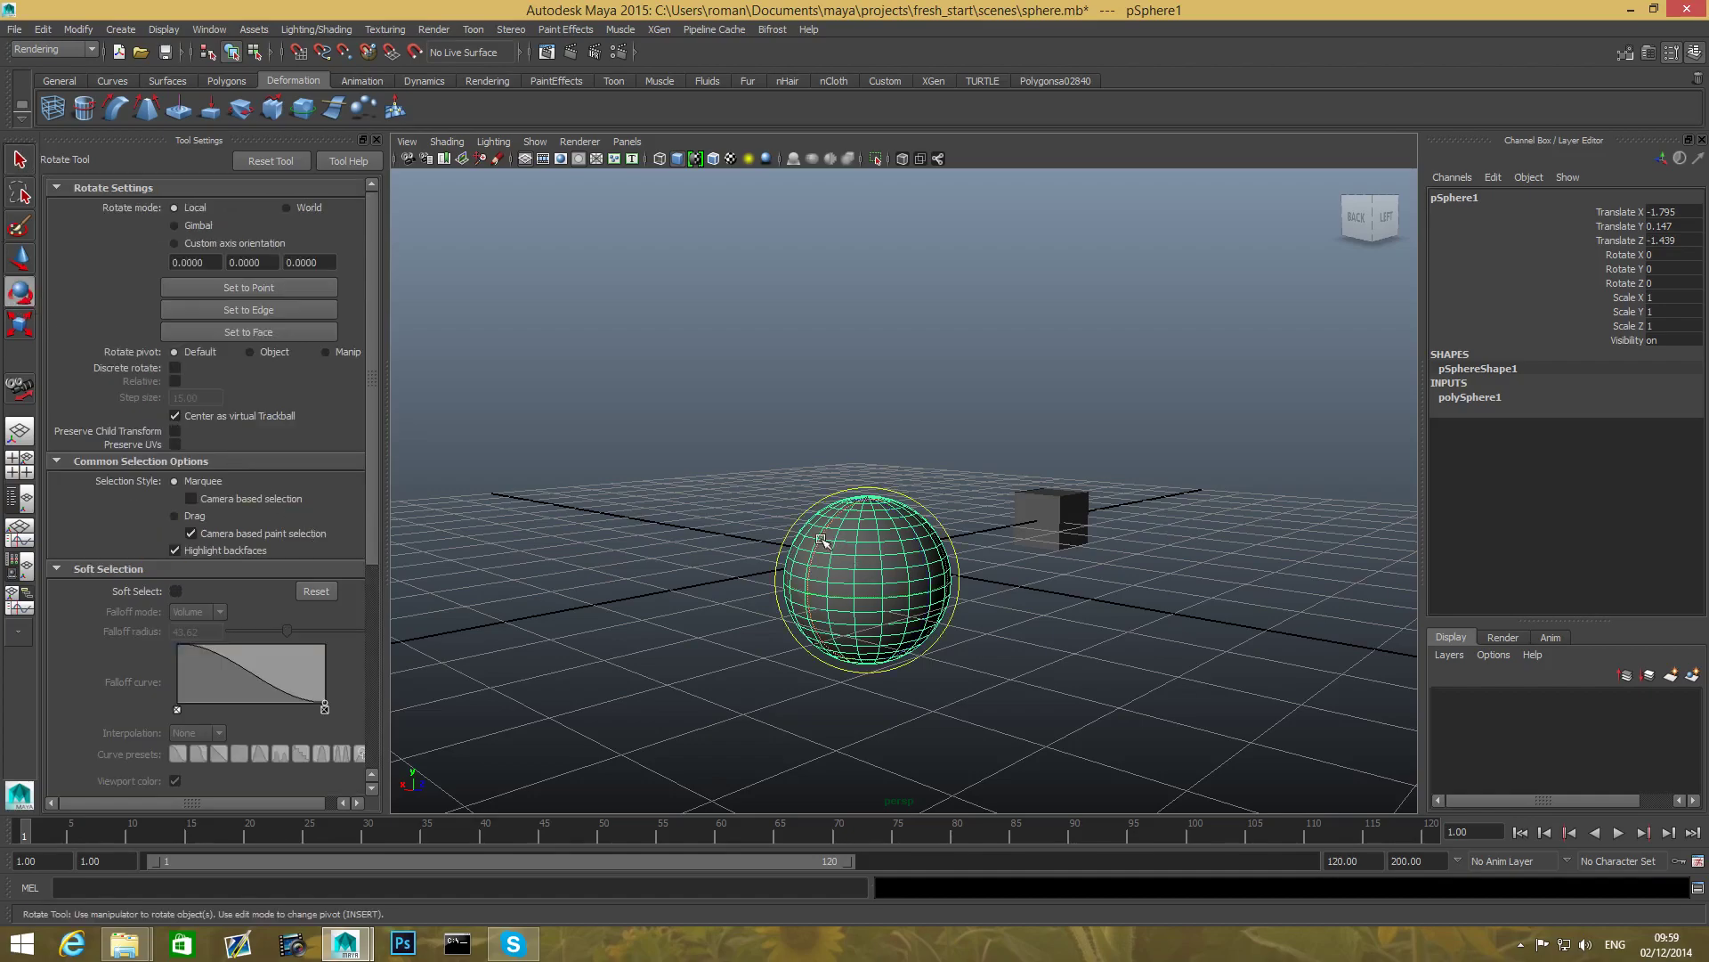
pyautogui.keyDown('alt'); pyautogui.moveTo(799, 526); pyautogui.dragTo(755, 603); pyautogui.keyUp('alt')
pyautogui.hotkey('ctrl', 'z')
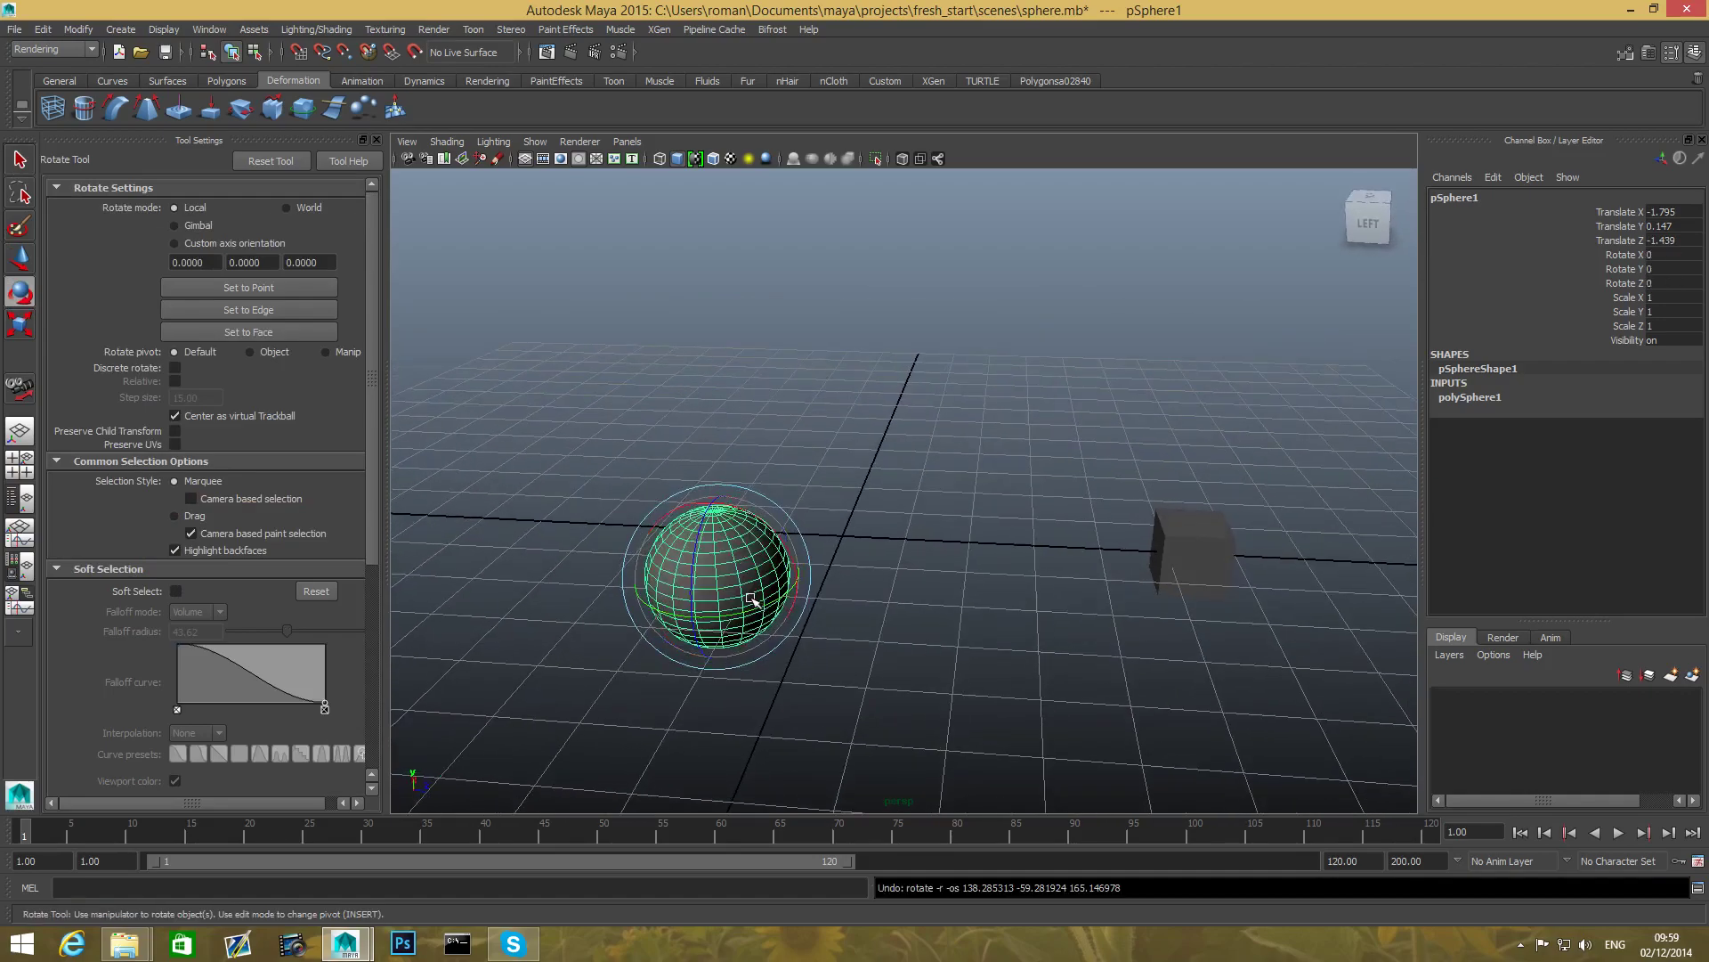
pyautogui.keyDown('alt'); pyautogui.moveTo(756, 599); pyautogui.dragTo(783, 563, button='middle'); pyautogui.keyUp('alt')
pyautogui.keyDown('alt'); pyautogui.moveTo(782, 564); pyautogui.dragTo(771, 495); pyautogui.keyUp('alt')
# - Try stretching the sphere along X and Y, then undo, leaving a uniform 0.965 scale
pyautogui.click(25, 327)
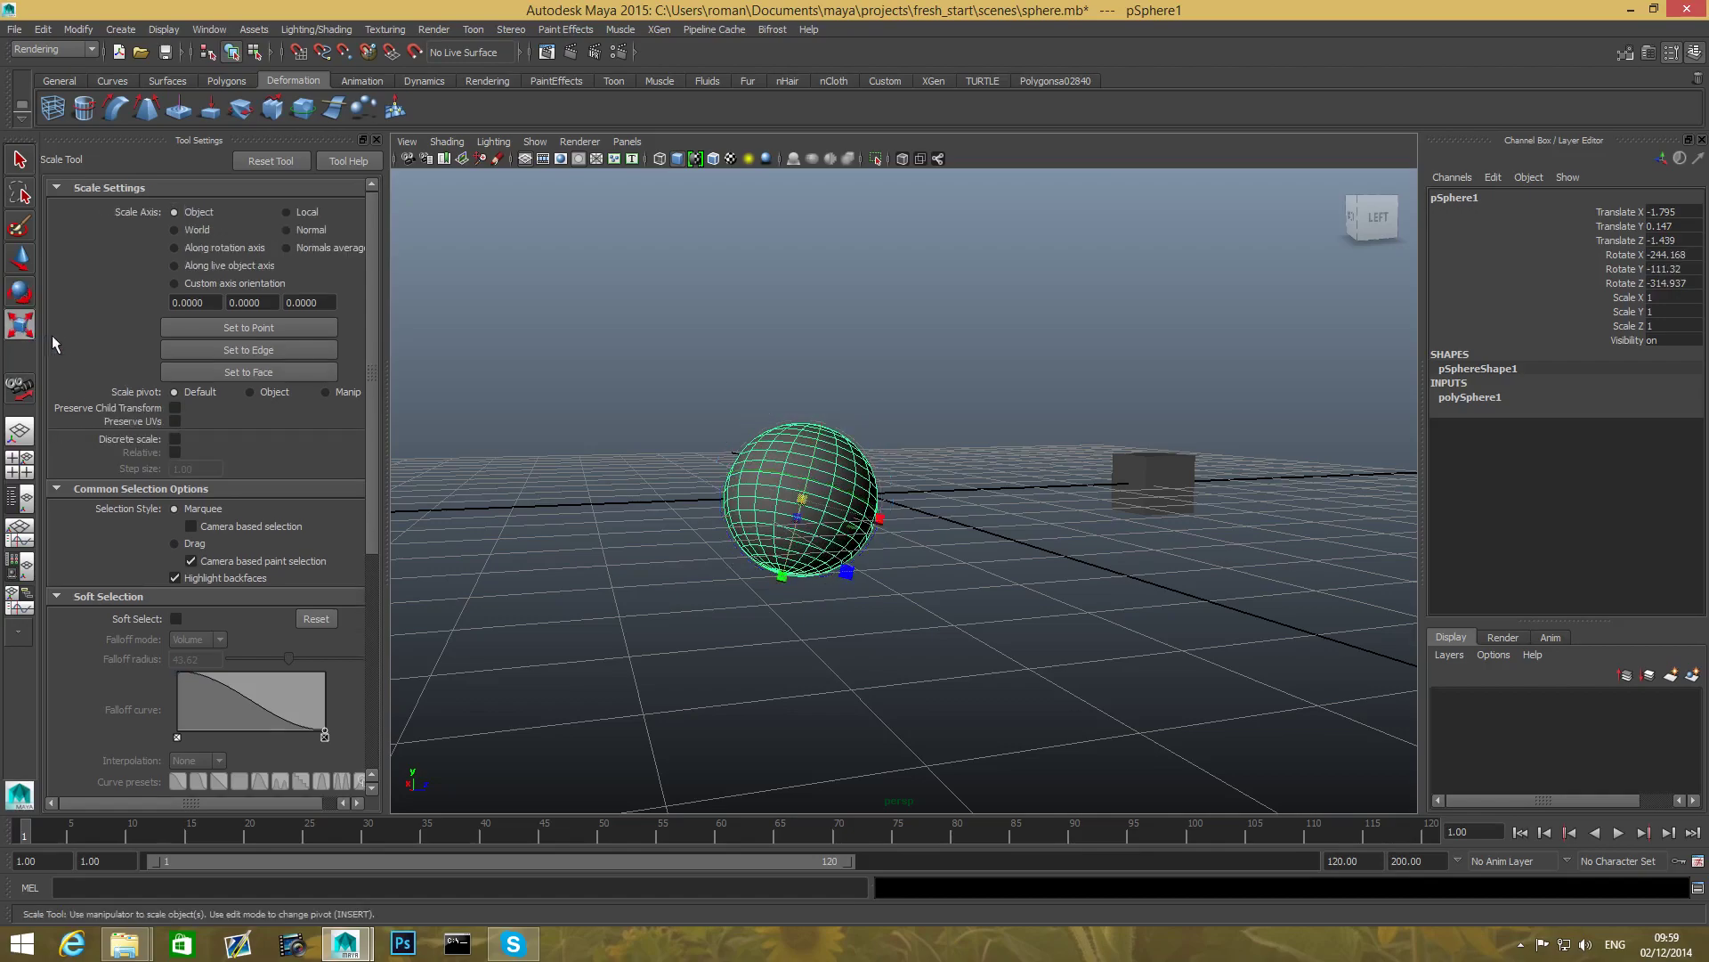
pyautogui.moveTo(893, 556)
pyautogui.keyDown('alt'); pyautogui.mouseDown()
pyautogui.moveTo(847, 570)
pyautogui.moveTo(905, 603)
pyautogui.moveTo(894, 568)
pyautogui.moveTo(953, 584)
pyautogui.moveTo(873, 563)
pyautogui.mouseUp(); pyautogui.keyUp('alt')
pyautogui.moveTo(761, 601)
pyautogui.mouseDown()
pyautogui.moveTo(751, 643)
pyautogui.moveTo(758, 605)
pyautogui.mouseUp()
pyautogui.hotkey('ctrl', 'z')
pyautogui.hotkey('ctrl', 'z')
pyautogui.keyDown('alt'); pyautogui.moveTo(795, 529); pyautogui.dragTo(698, 584); pyautogui.keyUp('alt')
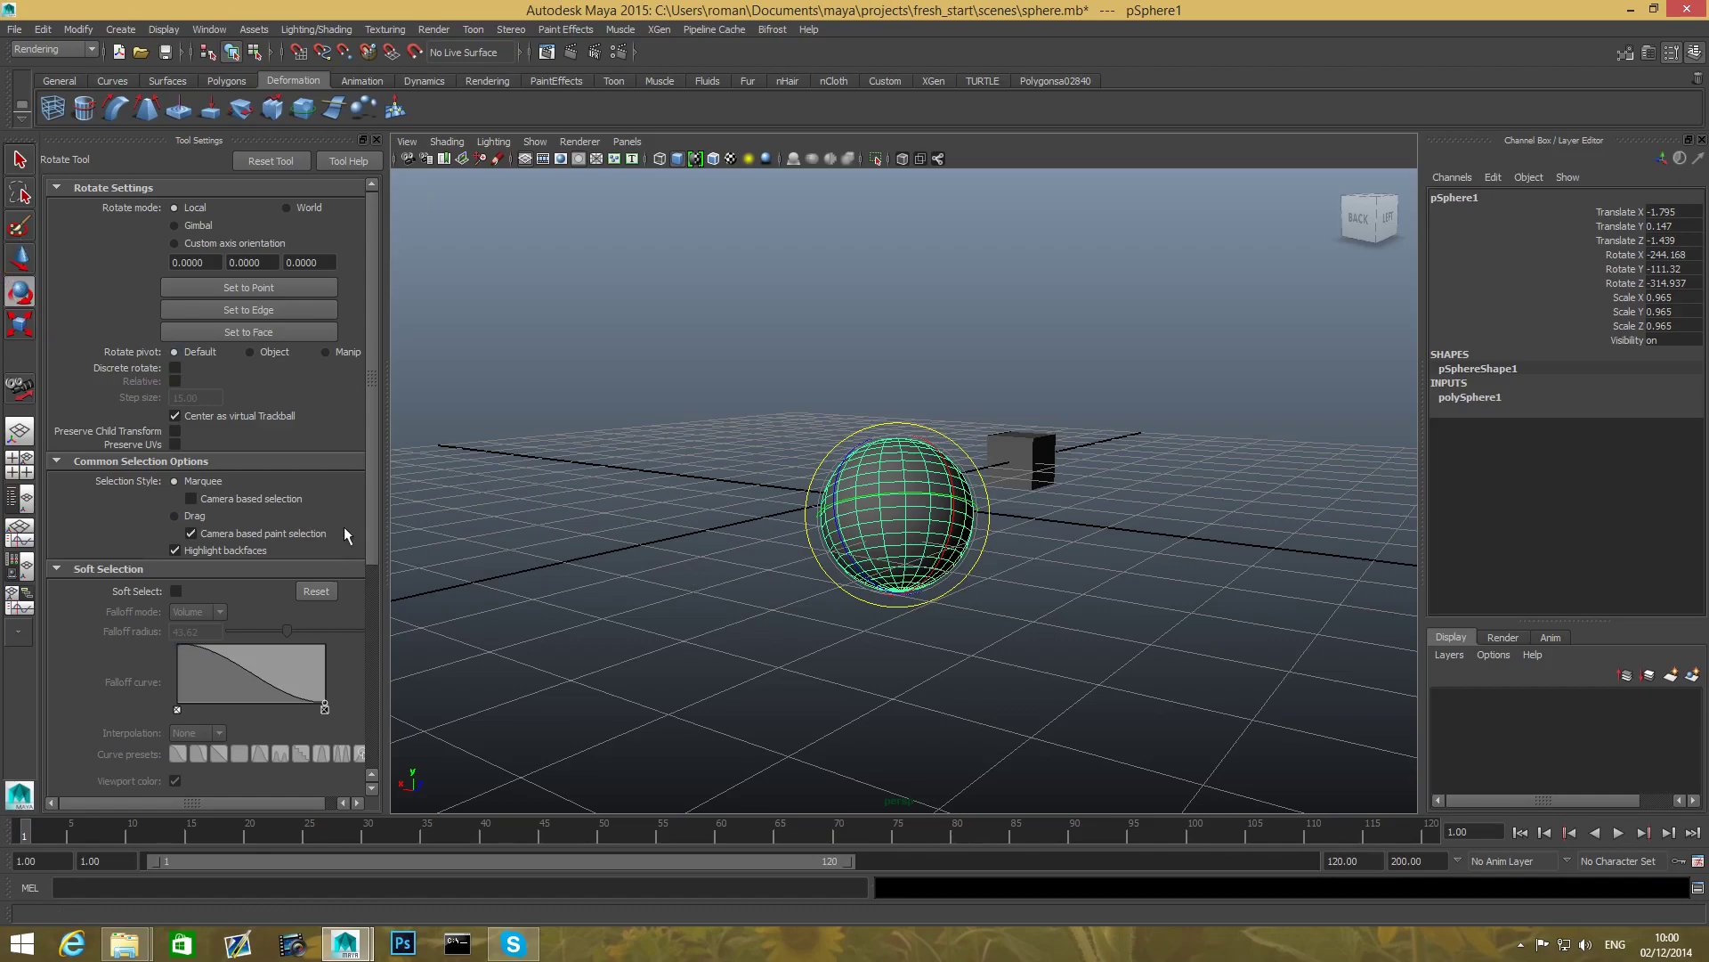
# - Cycle through the Scale, Rotate, Move and Select tools, orbit and pan, and settle on the Move Tool
pyautogui.press('r')
pyautogui.click(16, 299)
pyautogui.click(19, 264)
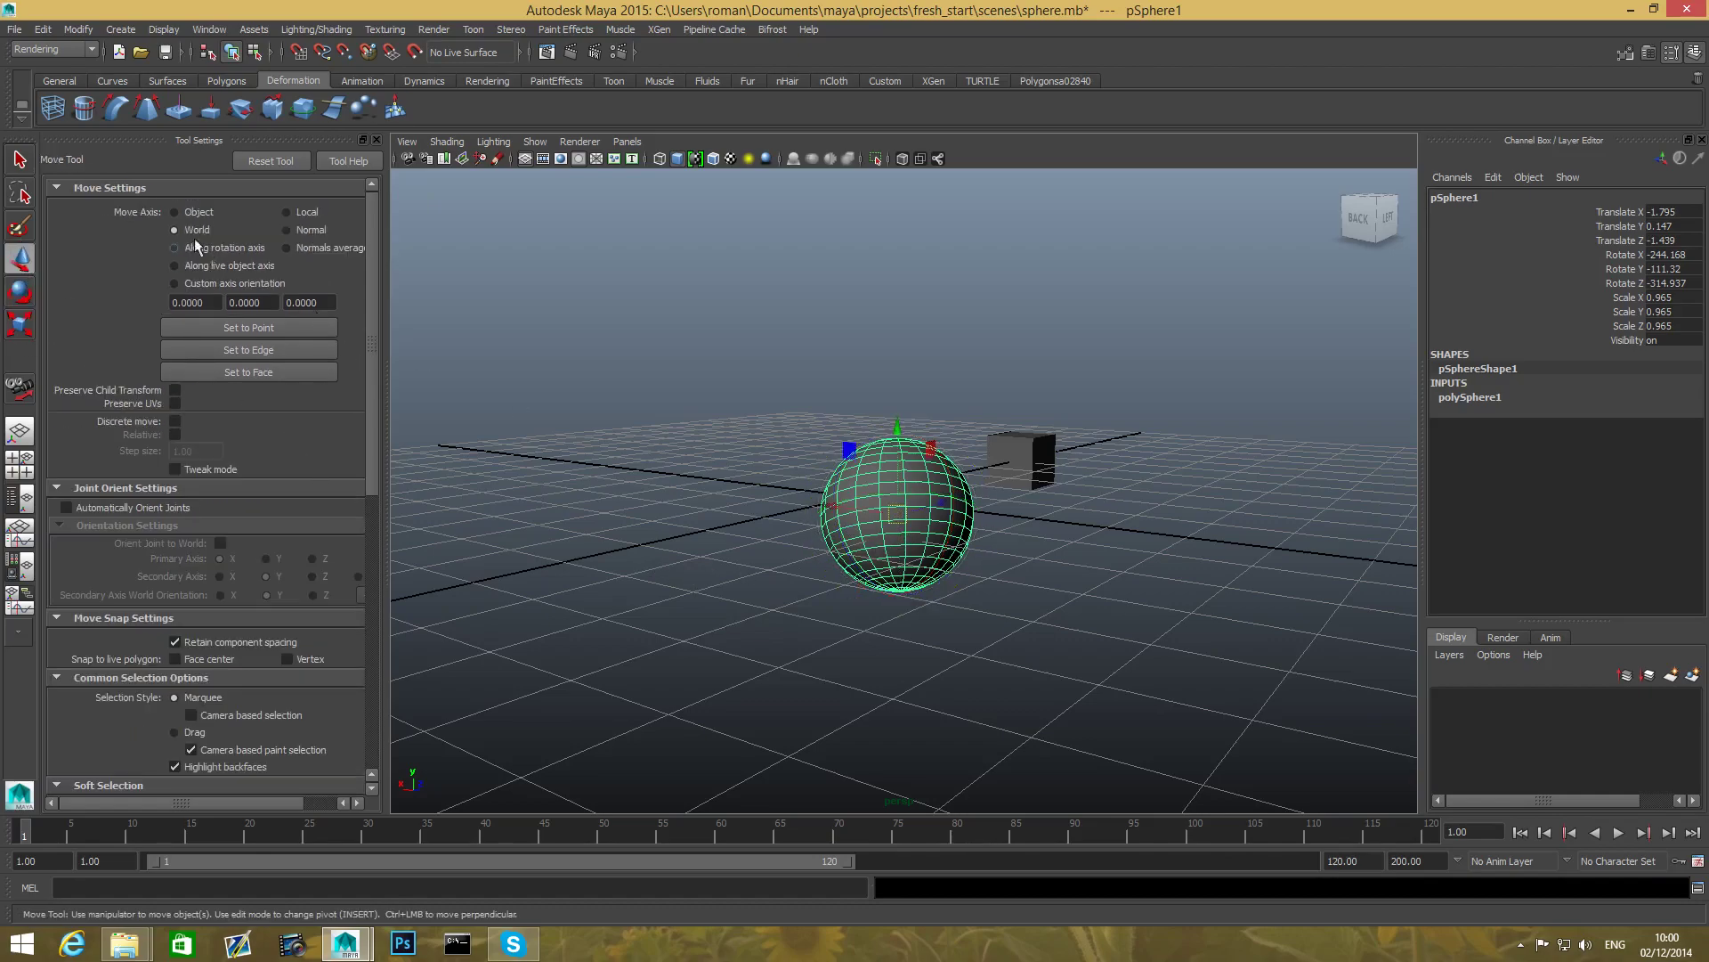
pyautogui.click(20, 160)
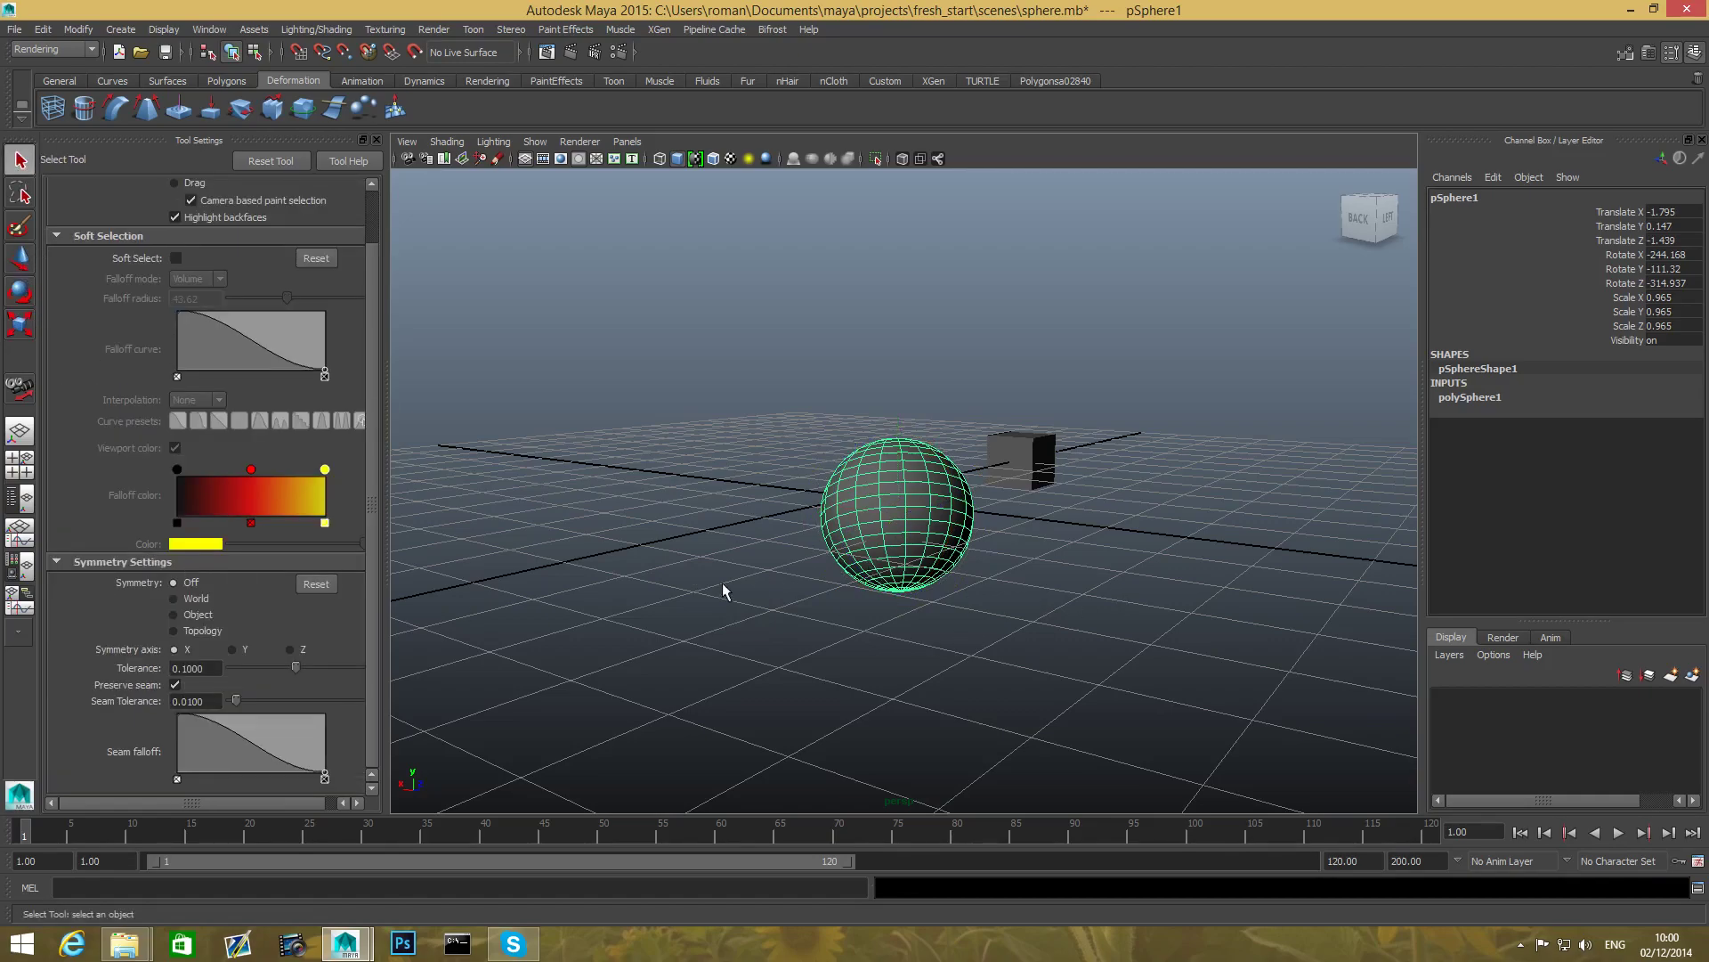
pyautogui.keyDown('alt'); pyautogui.moveTo(1009, 710); pyautogui.dragTo(816, 782); pyautogui.keyUp('alt')
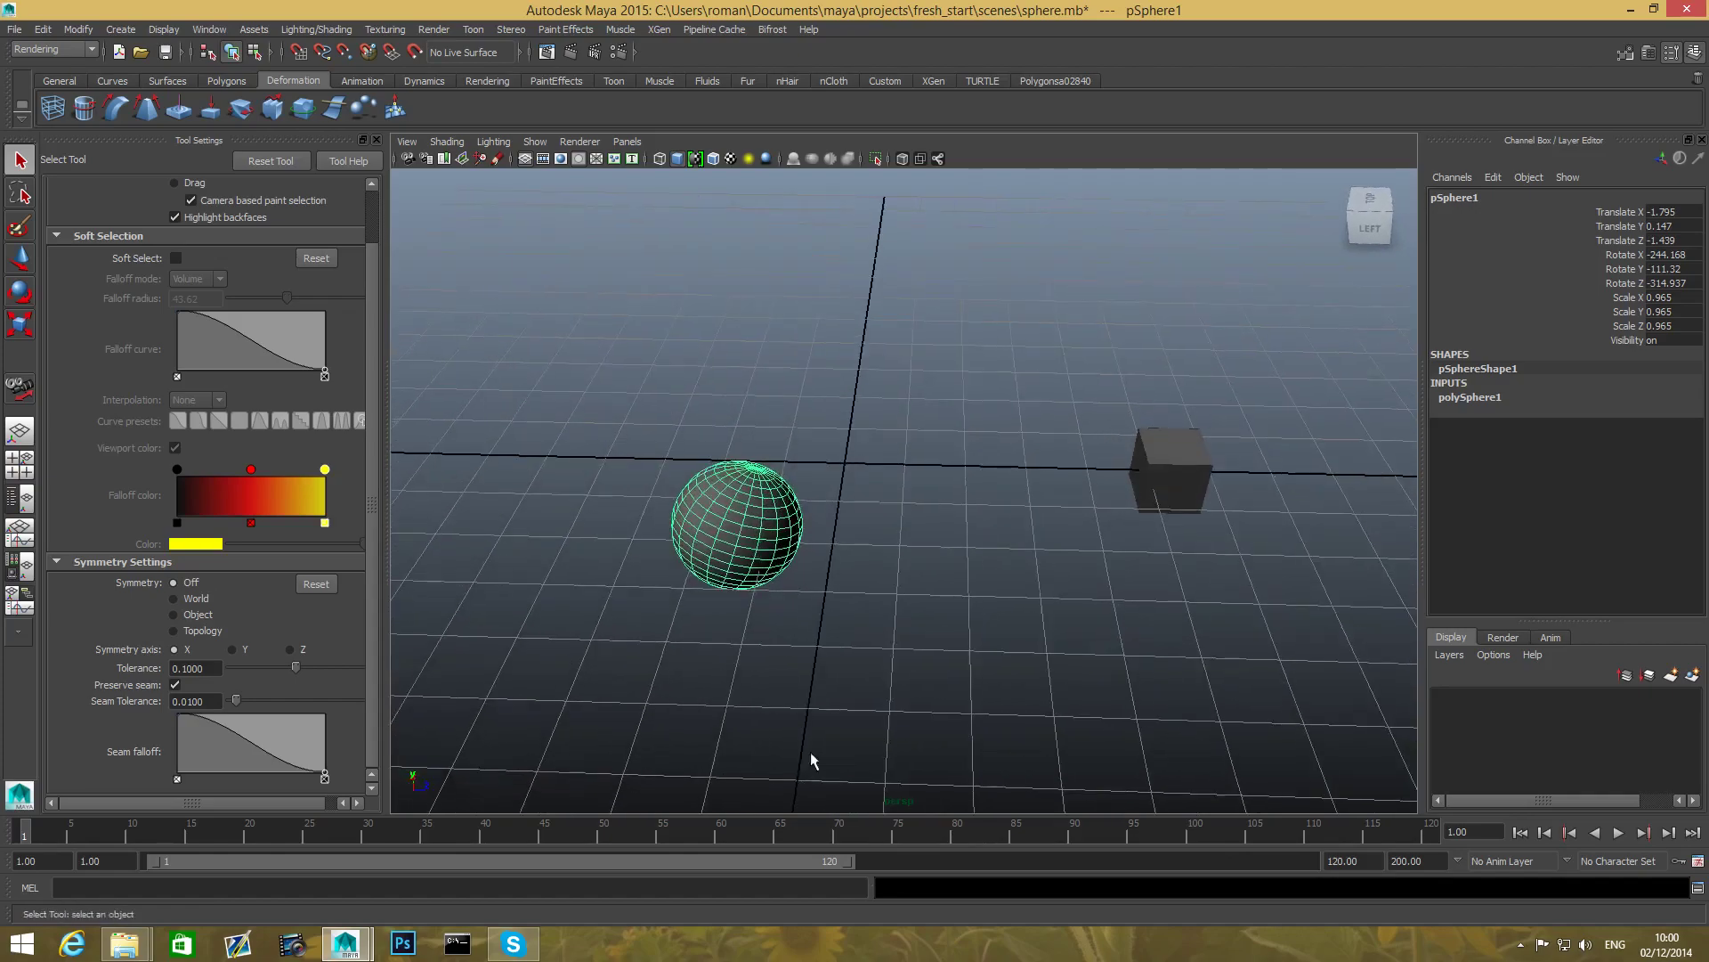
pyautogui.keyDown('alt'); pyautogui.moveTo(779, 581); pyautogui.dragTo(852, 614, button='middle'); pyautogui.keyUp('alt')
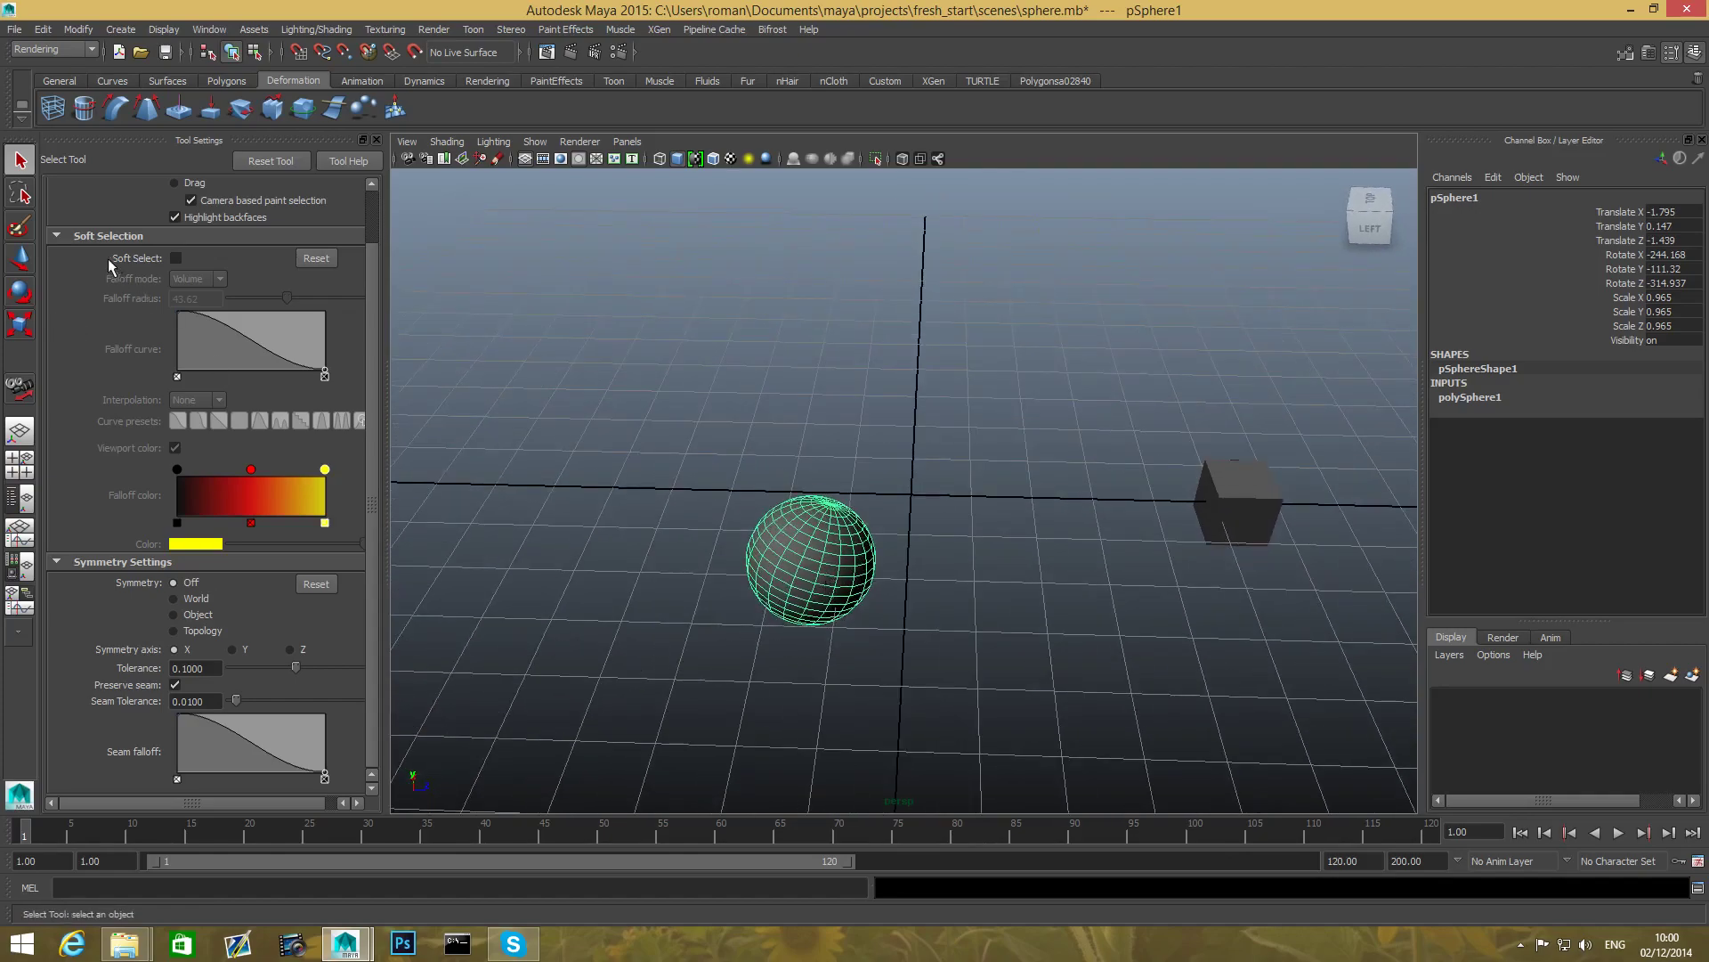
pyautogui.click(19, 258)
pyautogui.keyDown('alt'); pyautogui.moveTo(877, 525); pyautogui.dragTo(967, 496); pyautogui.keyUp('alt')
pyautogui.keyDown('alt'); pyautogui.moveTo(702, 542); pyautogui.dragTo(822, 584, button='right'); pyautogui.keyUp('alt')
pyautogui.keyDown('alt'); pyautogui.moveTo(822, 584); pyautogui.dragTo(750, 508, button='middle'); pyautogui.keyUp('alt')
pyautogui.moveTo(750, 509)
pyautogui.keyDown('alt'); pyautogui.mouseDown()
pyautogui.moveTo(630, 508)
pyautogui.moveTo(713, 484)
pyautogui.moveTo(845, 566)
pyautogui.moveTo(762, 539)
pyautogui.mouseUp(); pyautogui.keyUp('alt')
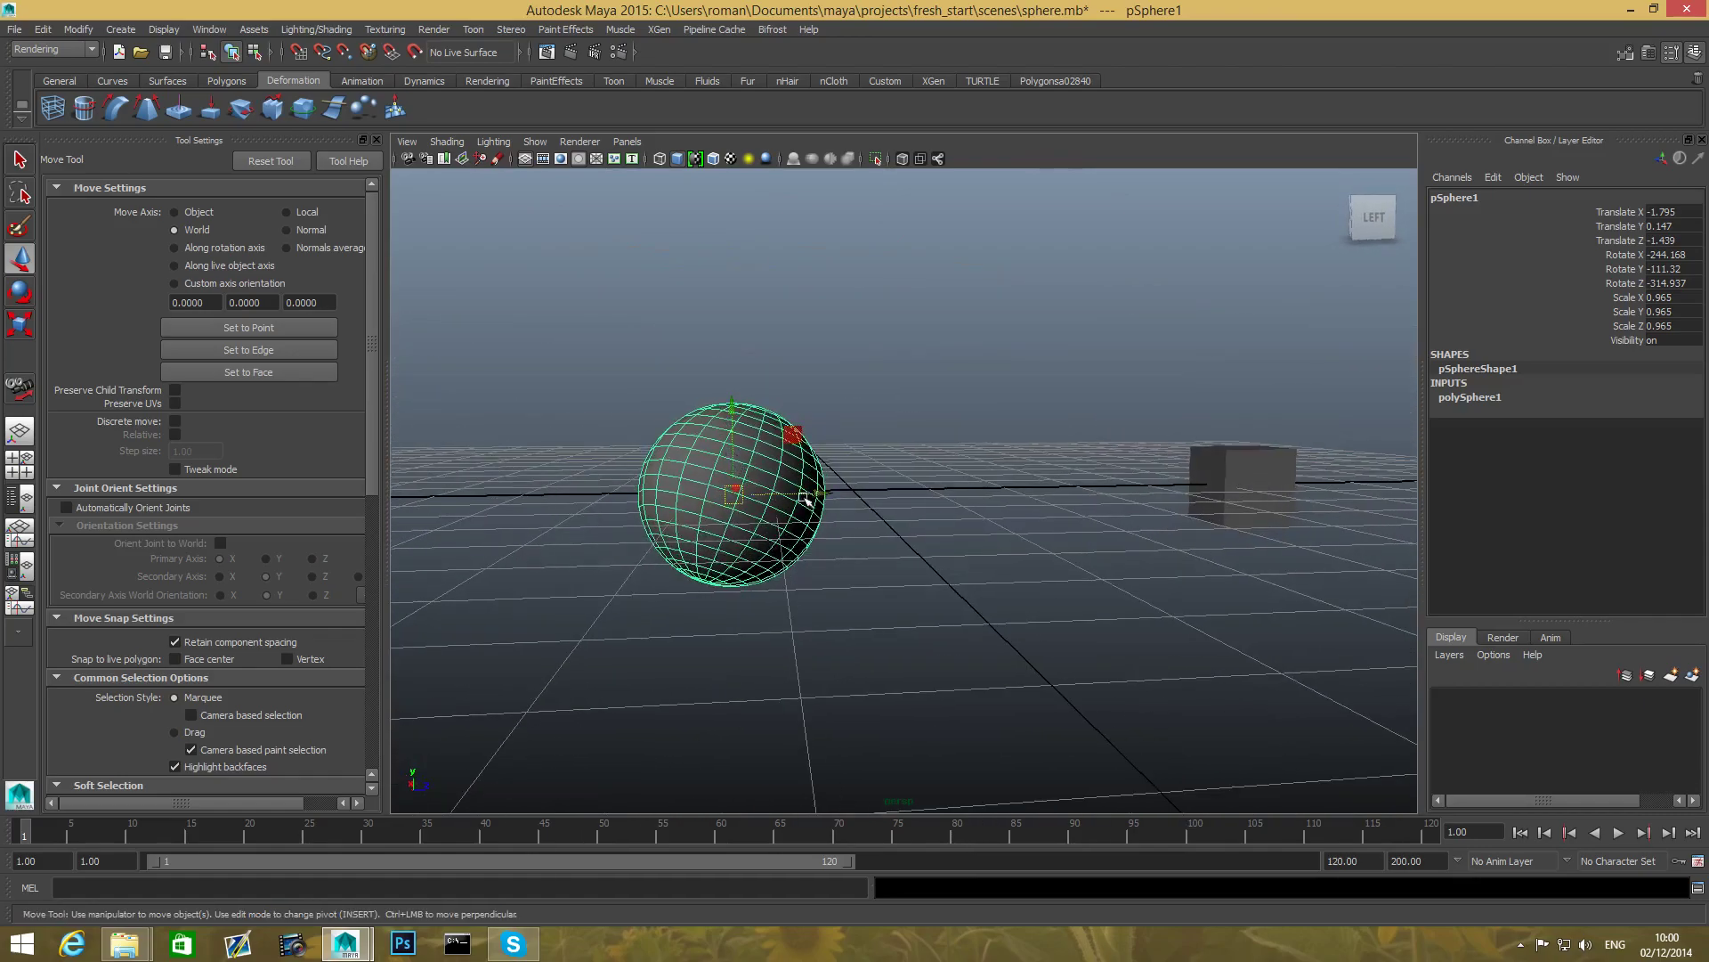
# - Drag the sphere across the grid to Translate -1.772, 0.071, -0.824
pyautogui.keyDown('alt'); pyautogui.moveTo(730, 409); pyautogui.dragTo(713, 526); pyautogui.keyUp('alt')
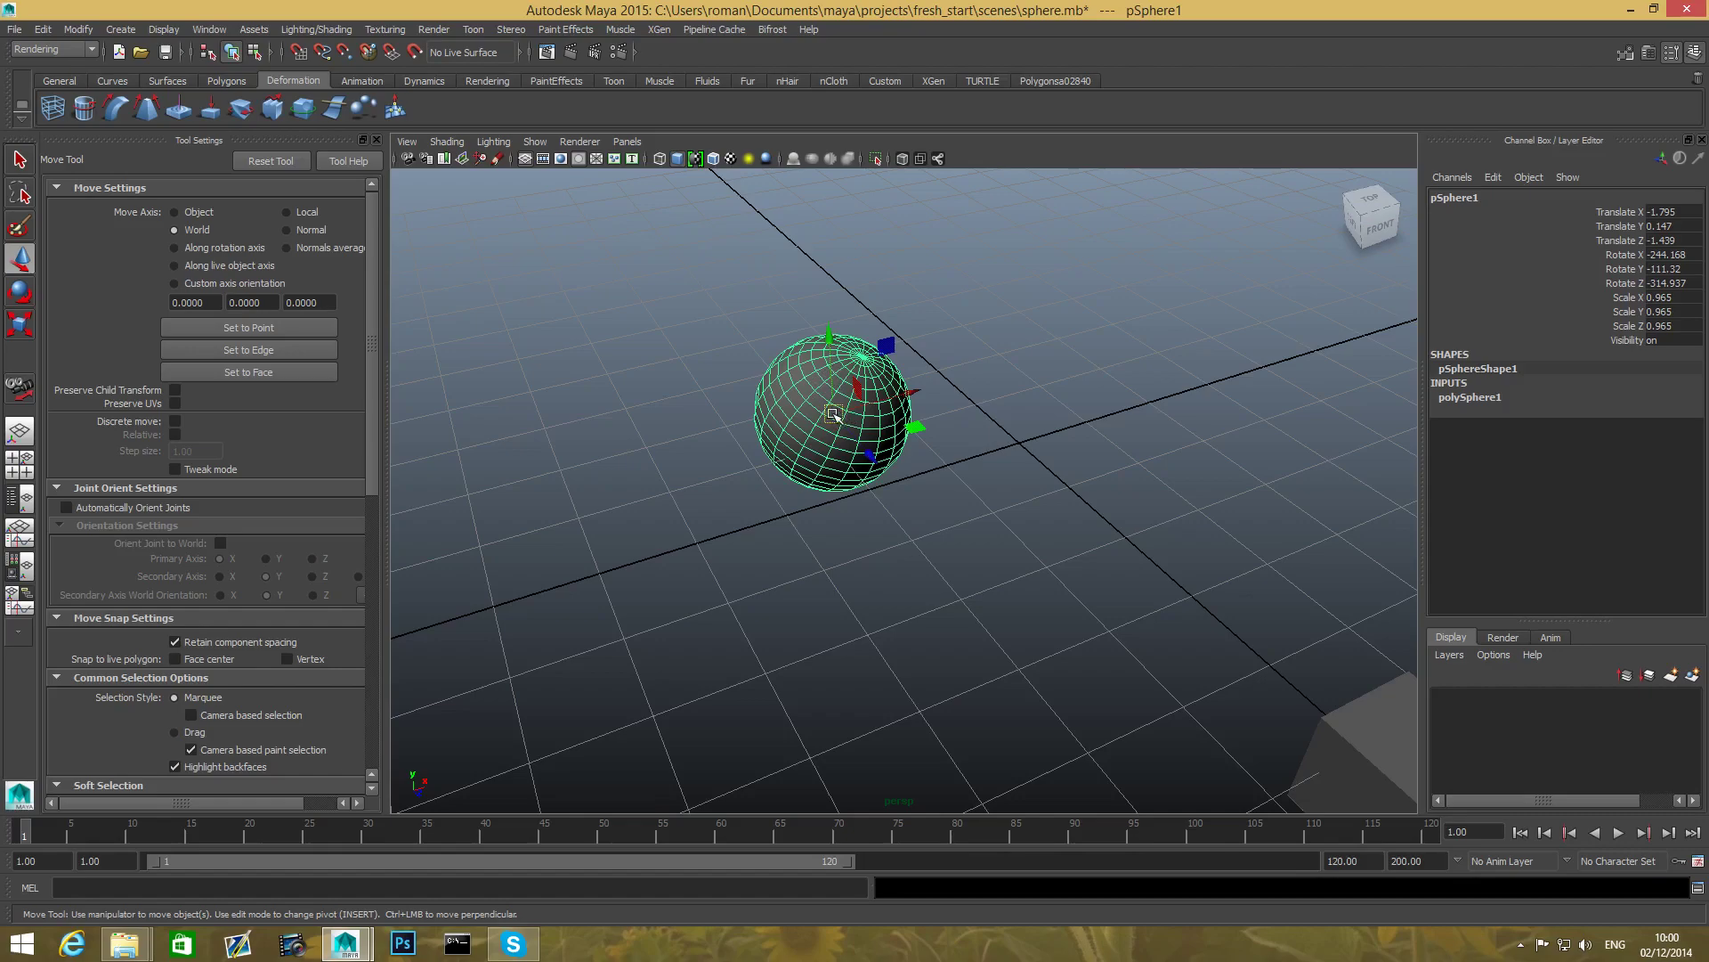
pyautogui.moveTo(830, 413)
pyautogui.mouseDown()
pyautogui.moveTo(983, 368)
pyautogui.moveTo(692, 448)
pyautogui.moveTo(1108, 520)
pyautogui.moveTo(899, 402)
pyautogui.moveTo(902, 419)
pyautogui.moveTo(894, 392)
pyautogui.moveTo(1035, 418)
pyautogui.moveTo(833, 412)
pyautogui.mouseUp()
pyautogui.keyDown('alt'); pyautogui.moveTo(840, 618); pyautogui.dragTo(783, 521); pyautogui.keyUp('alt')
pyautogui.keyDown('alt'); pyautogui.moveTo(965, 633); pyautogui.dragTo(831, 546); pyautogui.keyUp('alt')
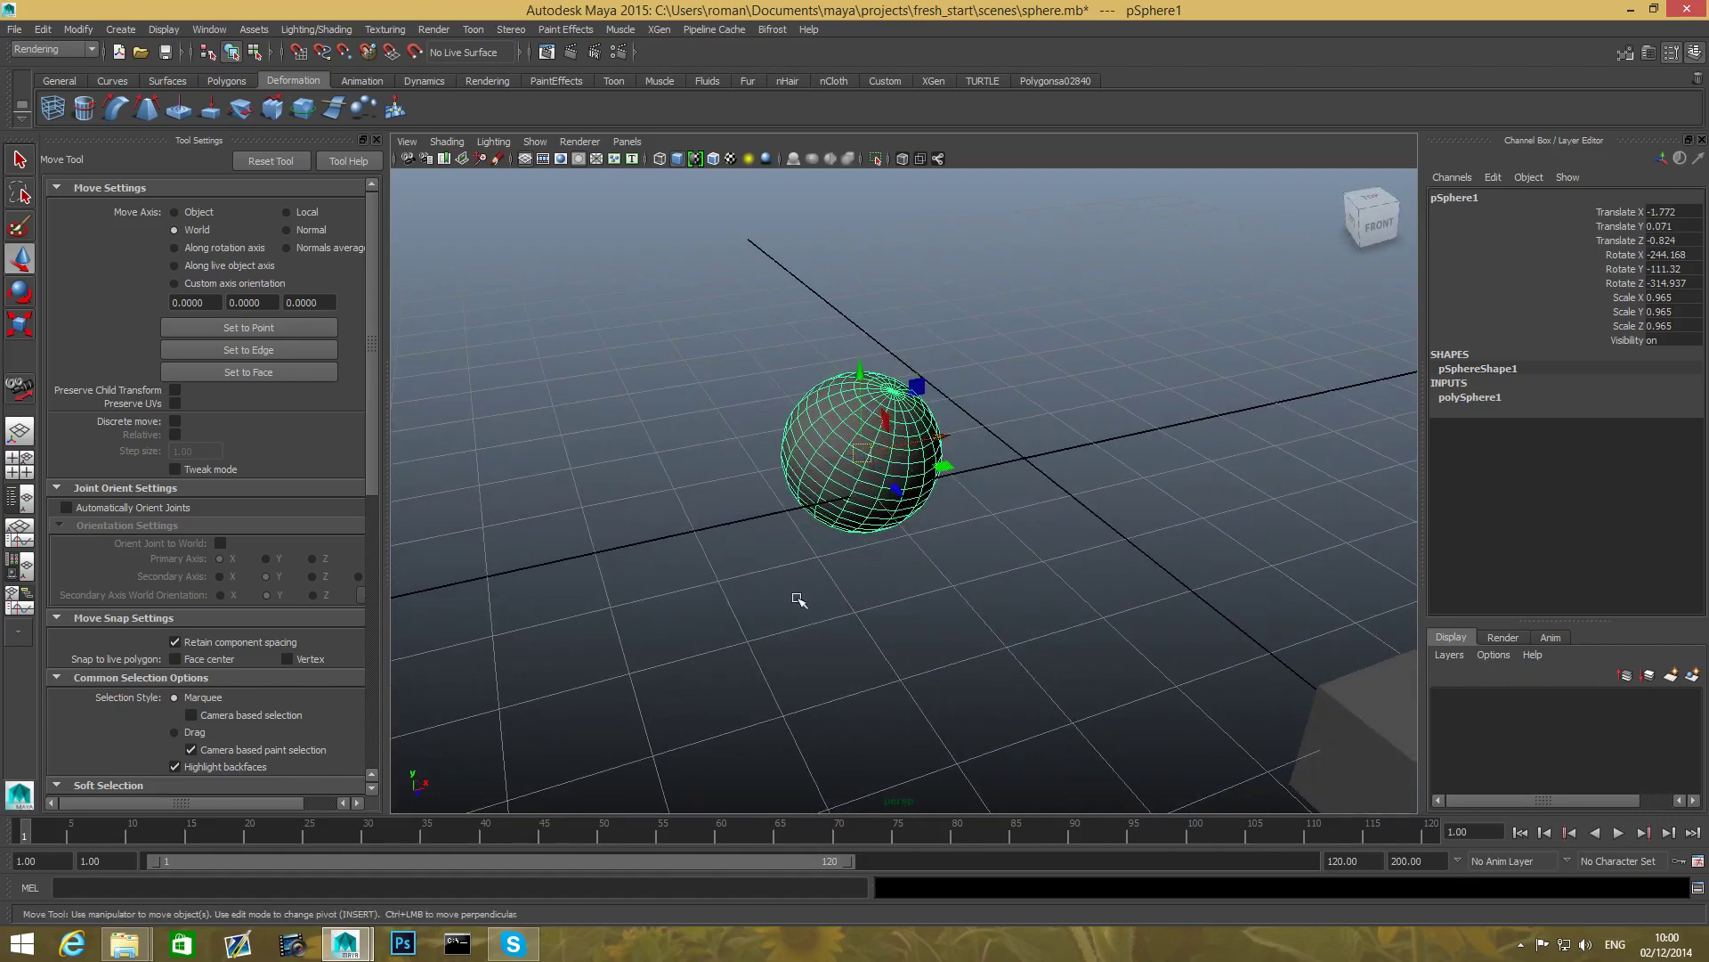
pyautogui.keyDown('alt'); pyautogui.moveTo(797, 599); pyautogui.dragTo(793, 664, button='middle'); pyautogui.keyUp('alt')
pyautogui.keyDown('alt'); pyautogui.moveTo(792, 664); pyautogui.dragTo(836, 652); pyautogui.keyUp('alt')
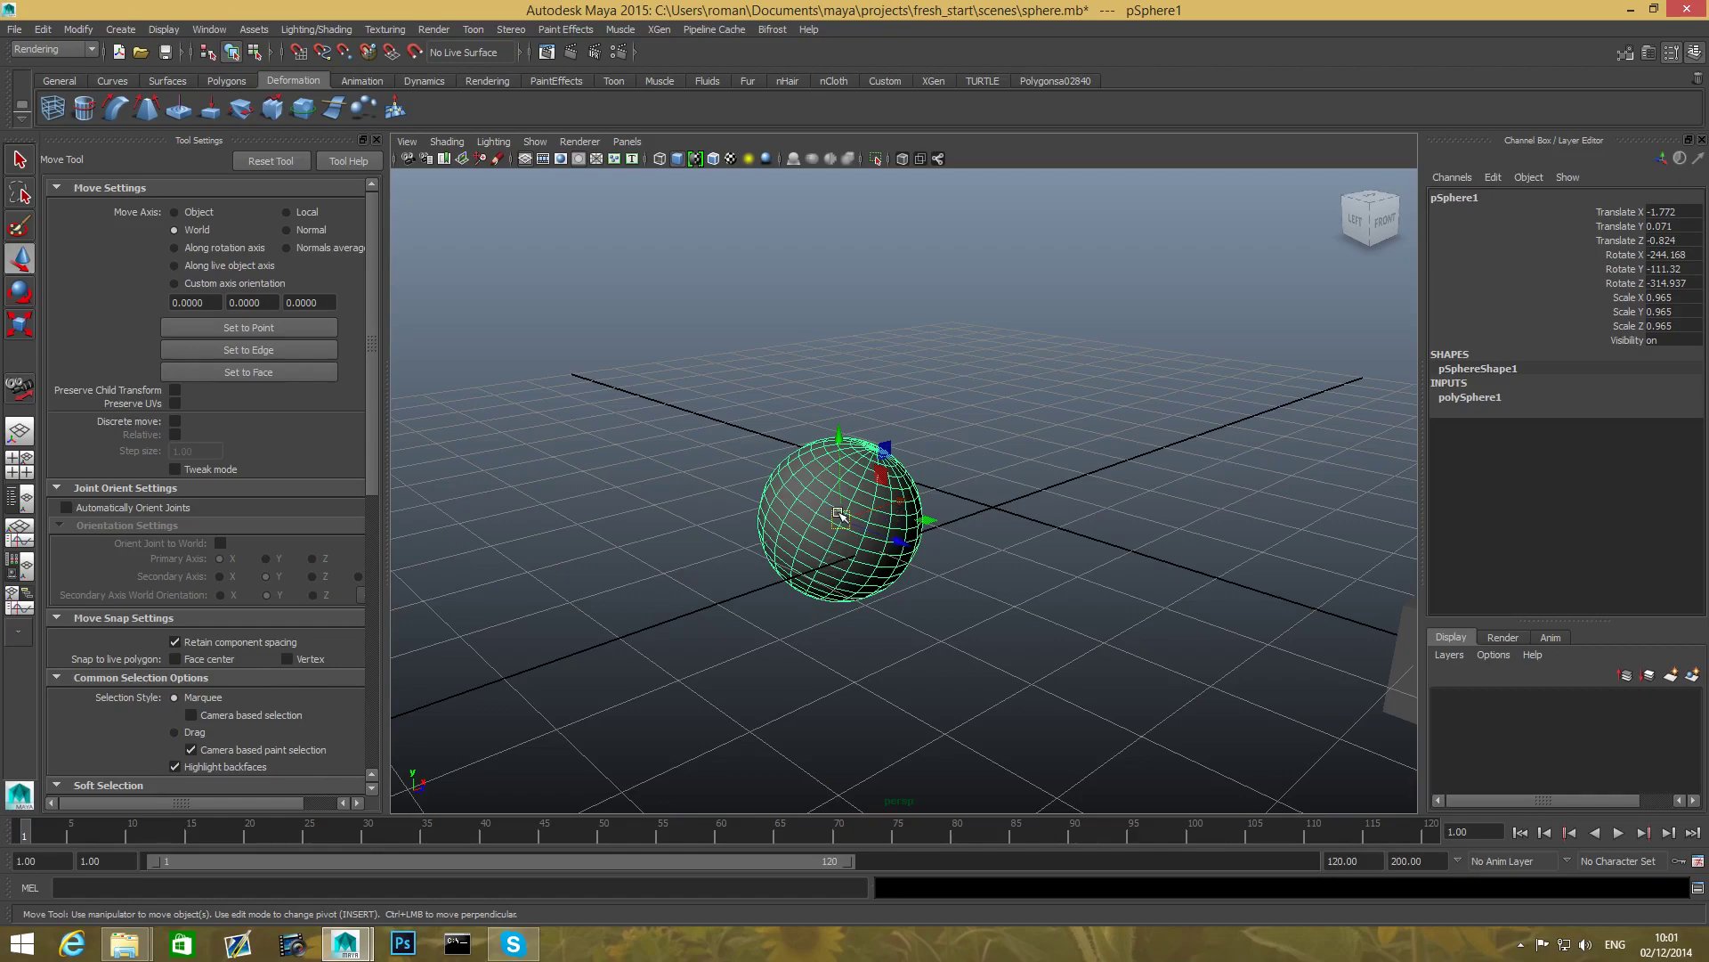
# - Resize the move manipulator with the +/- keys, leaving it enlarged
pyautogui.press('=')
pyautogui.press('=')
pyautogui.press('=')
pyautogui.press('=')
pyautogui.press('=')
pyautogui.press('=')
pyautogui.press('=')
pyautogui.press('=')
pyautogui.press('=')
pyautogui.press('=')
pyautogui.press('=')
pyautogui.press('=')
pyautogui.press('=')
pyautogui.press('-')
pyautogui.press('-')
pyautogui.press('-')
pyautogui.press('-')
pyautogui.press('-')
pyautogui.press('-')
pyautogui.press('-')
pyautogui.press('-')
pyautogui.press('-')
pyautogui.press('-')
pyautogui.press('-')
pyautogui.press('-')
pyautogui.press('=')
pyautogui.press('=')
pyautogui.press('=')
pyautogui.press('=')
pyautogui.press('=')
pyautogui.press('=')
pyautogui.press('=')
pyautogui.press('=')
pyautogui.press('=')
pyautogui.press('=')
pyautogui.press('=')
pyautogui.press('=')
pyautogui.press('-')
pyautogui.press('-')
pyautogui.press('-')
pyautogui.press('-')
pyautogui.press('-')
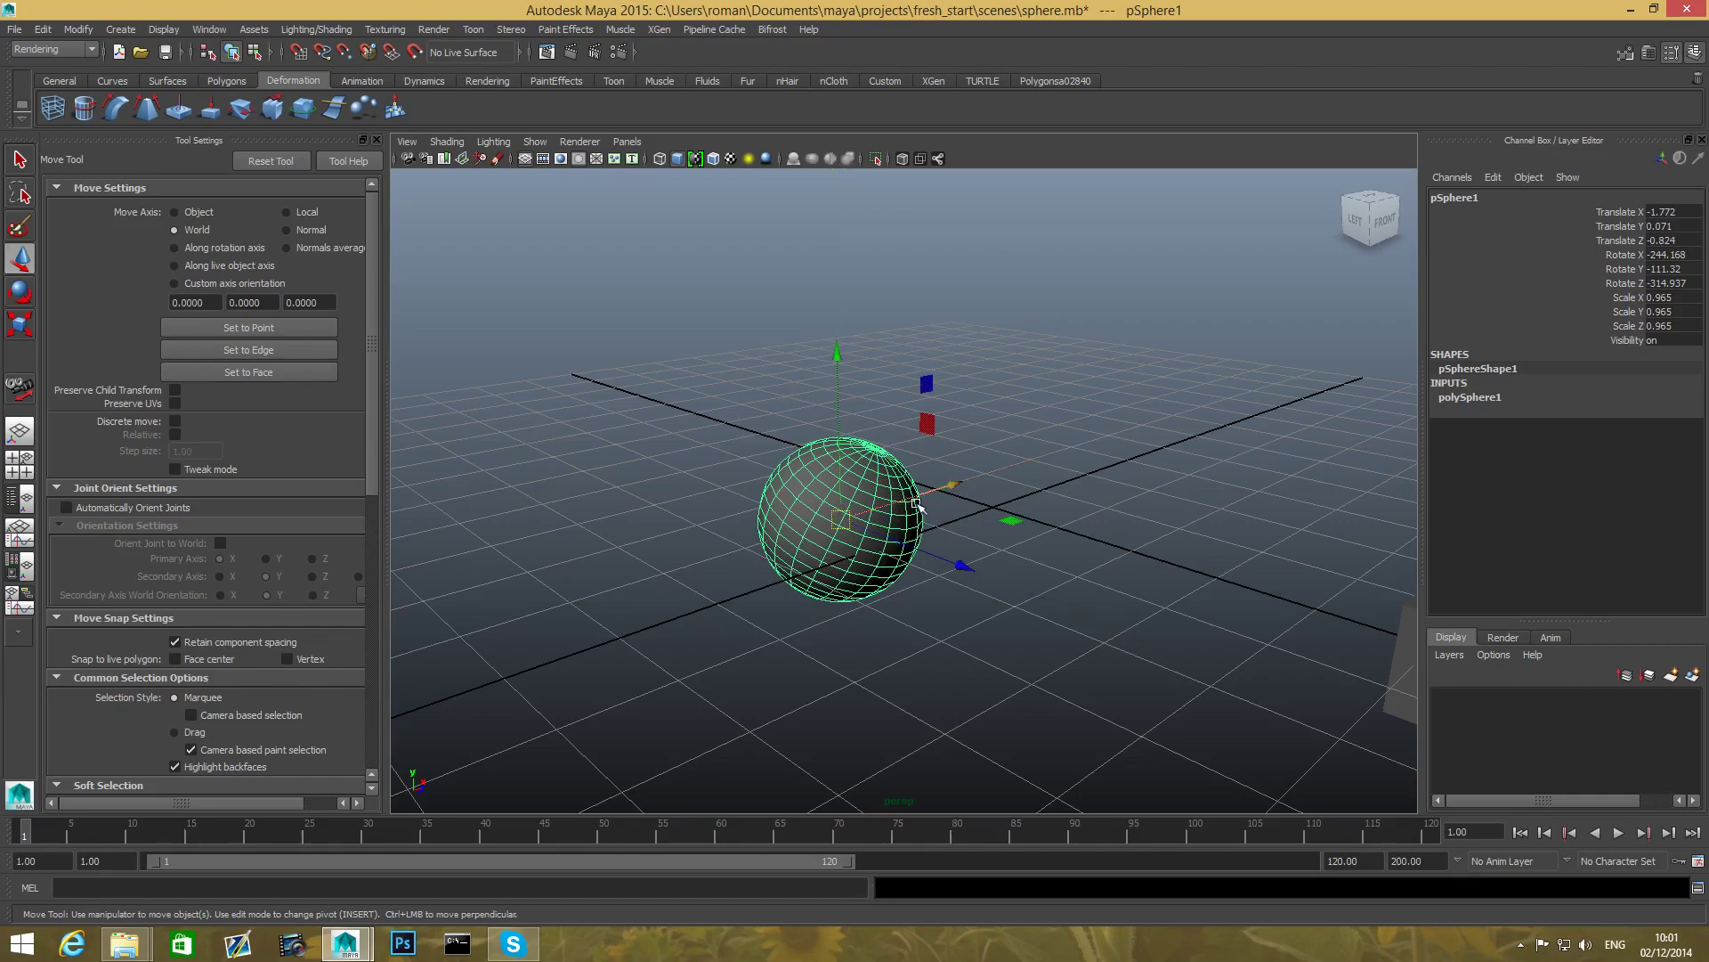
pyautogui.moveTo(907, 584)
pyautogui.keyDown('alt'); pyautogui.mouseDown()
pyautogui.moveTo(790, 549)
pyautogui.moveTo(623, 580)
pyautogui.moveTo(748, 614)
pyautogui.moveTo(886, 605)
pyautogui.mouseUp(); pyautogui.keyUp('alt')
pyautogui.scroll(-2, 891, 623)
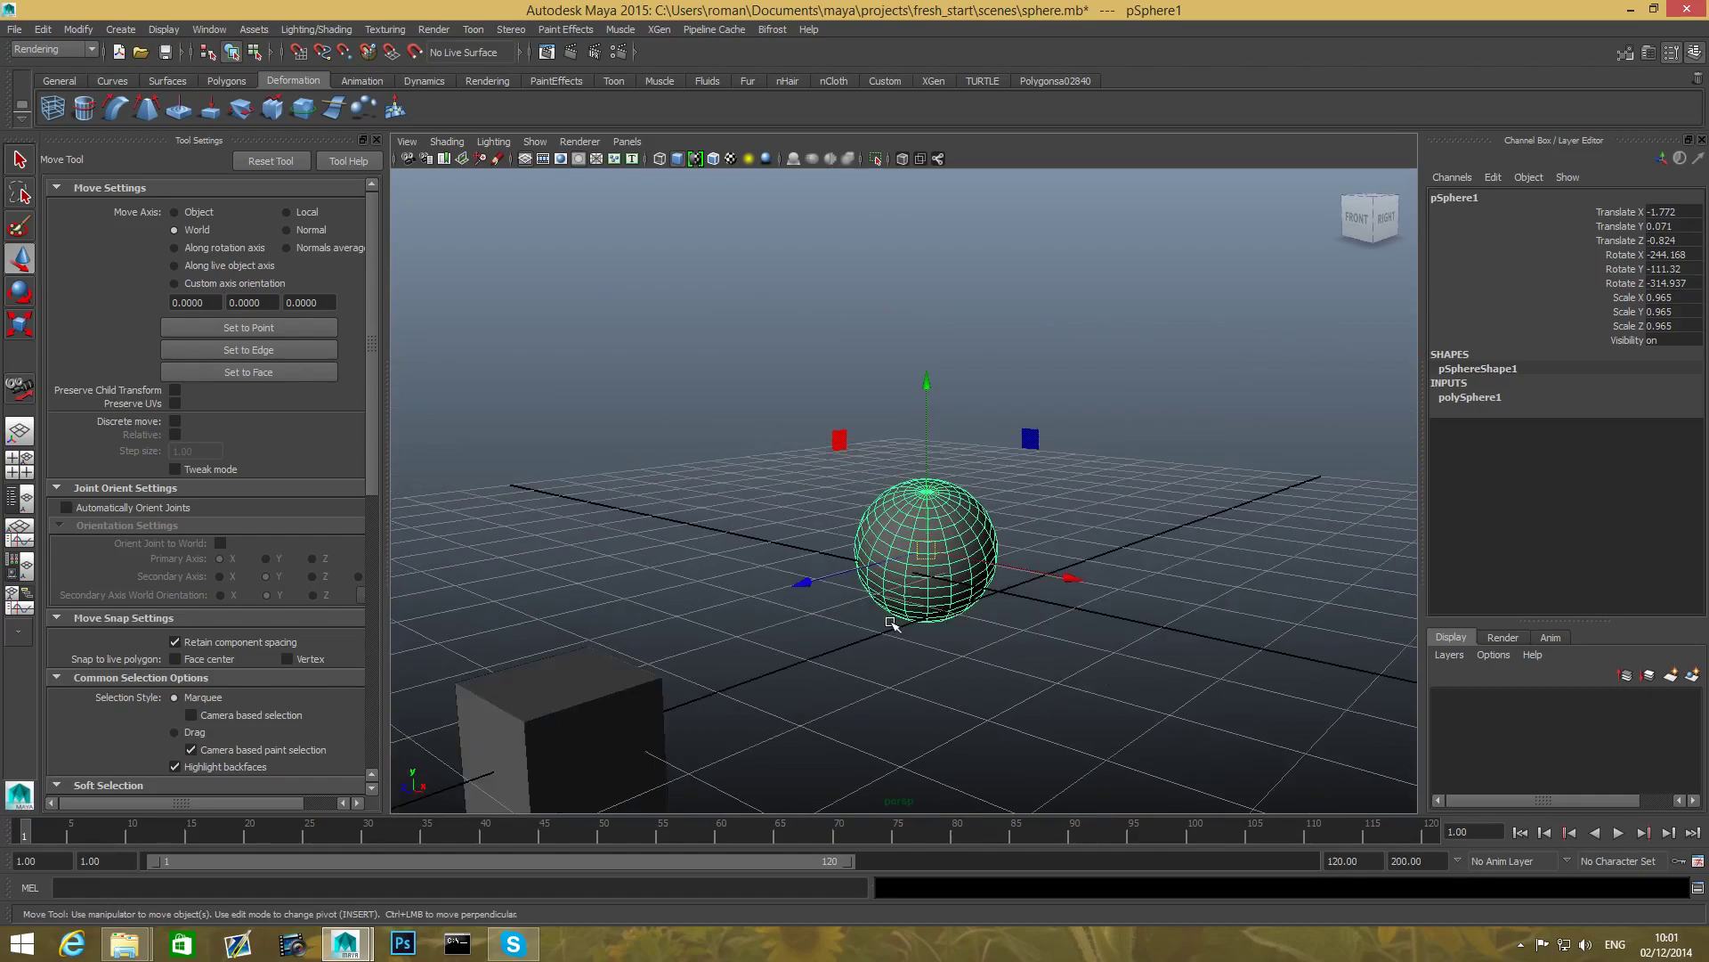
pyautogui.press('+')
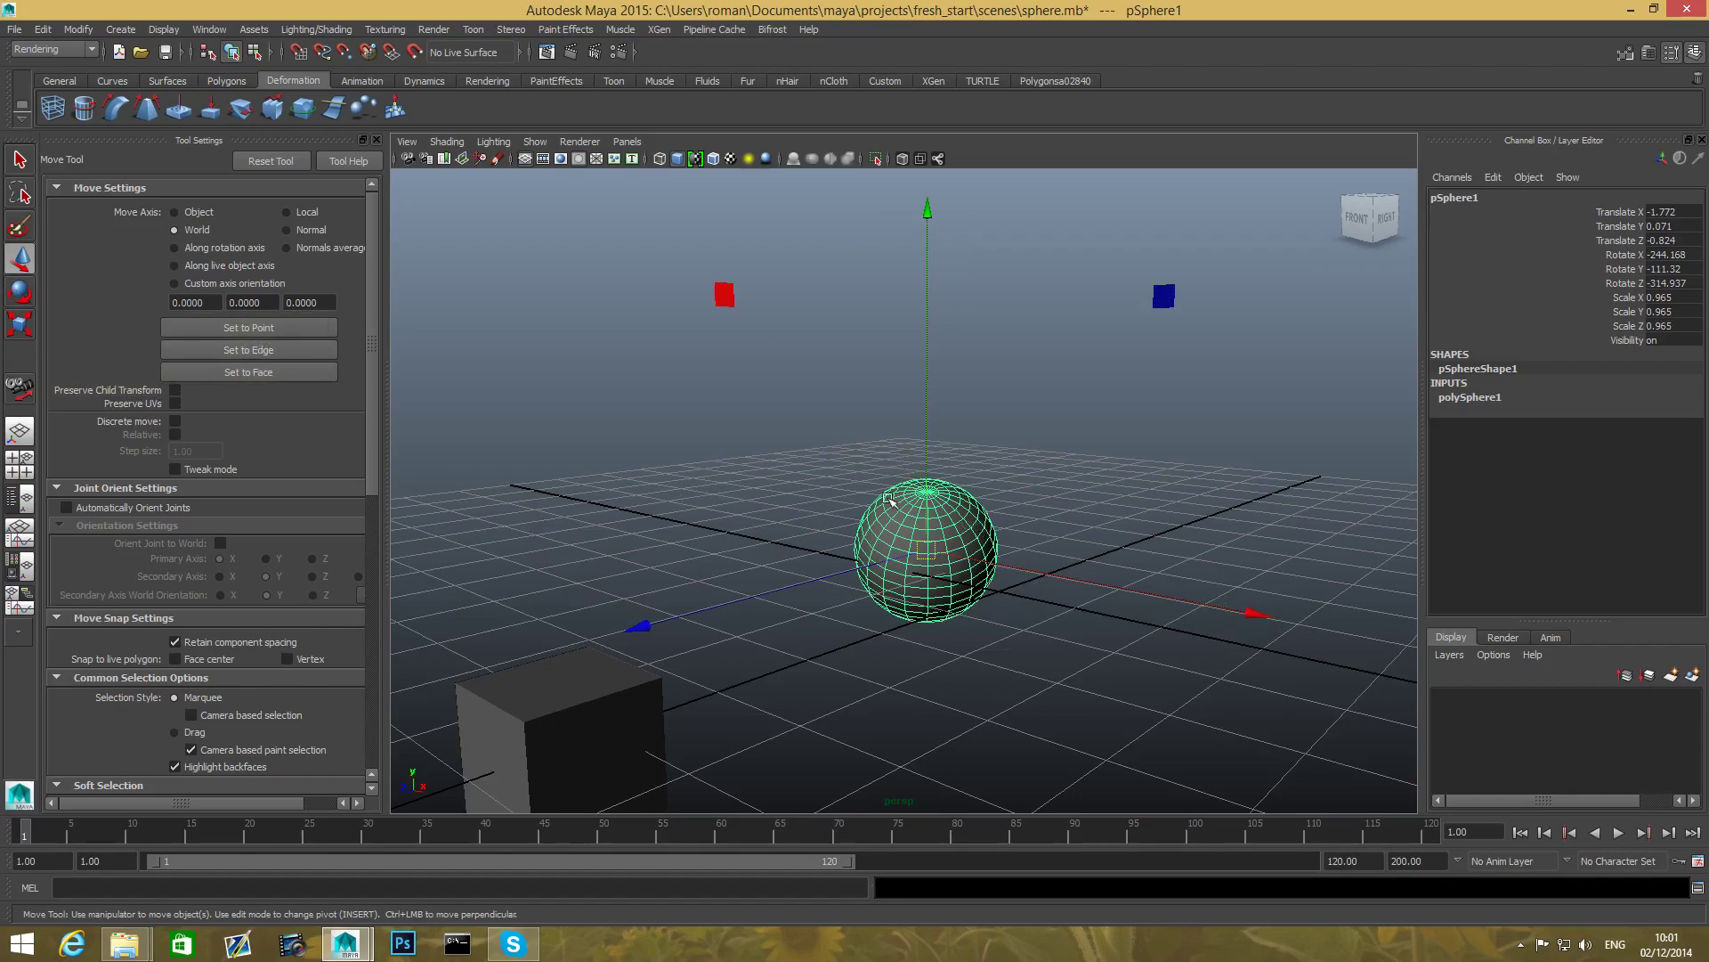
# - Shrink the rotate manipulator and cycle Move and Rotate before activating the Scale Tool on pSphere1
pyautogui.click(16, 293)
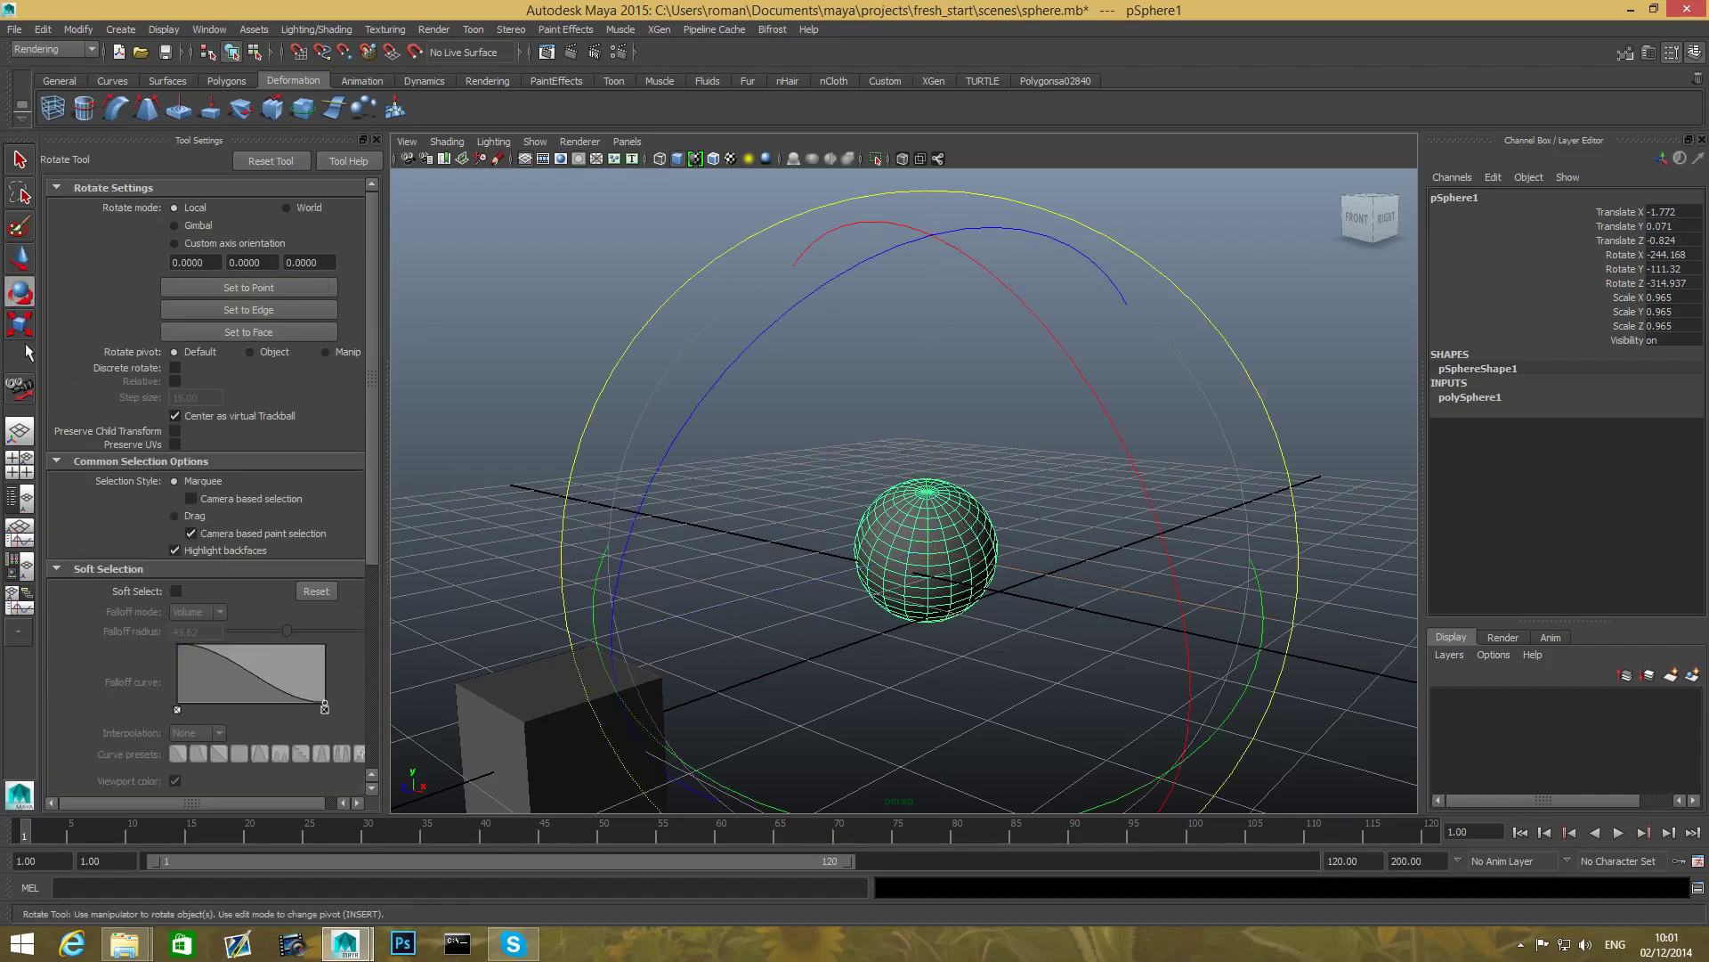
pyautogui.press('-')
pyautogui.press('-')
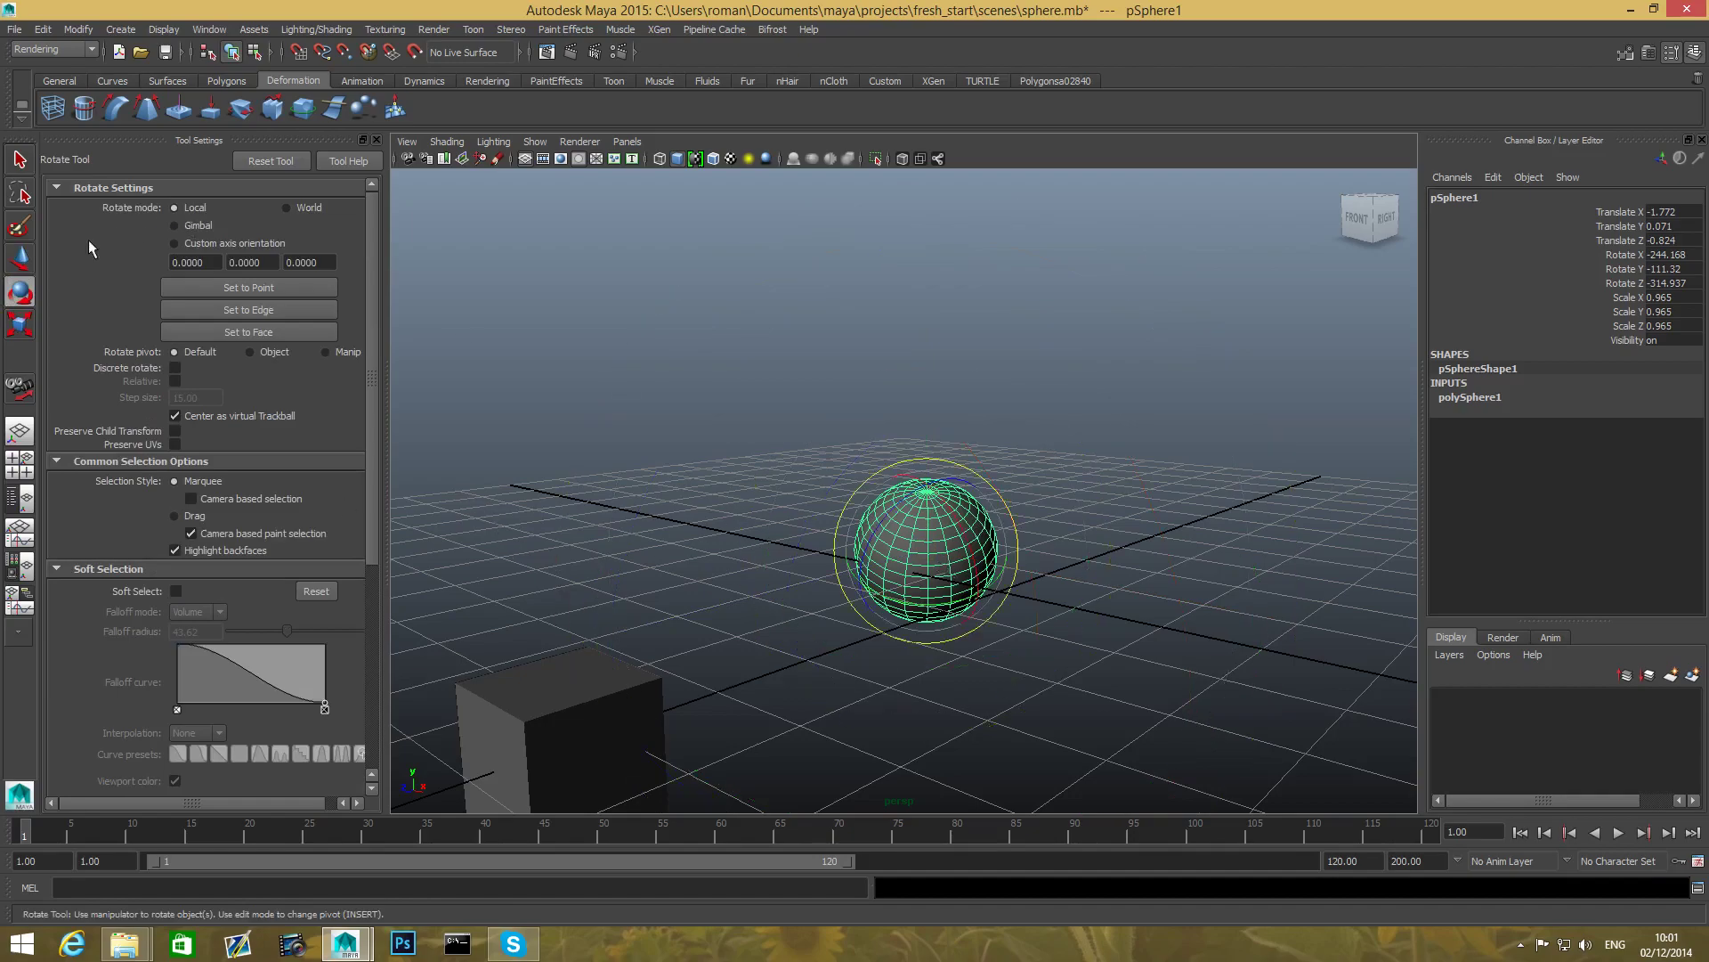
pyautogui.click(22, 258)
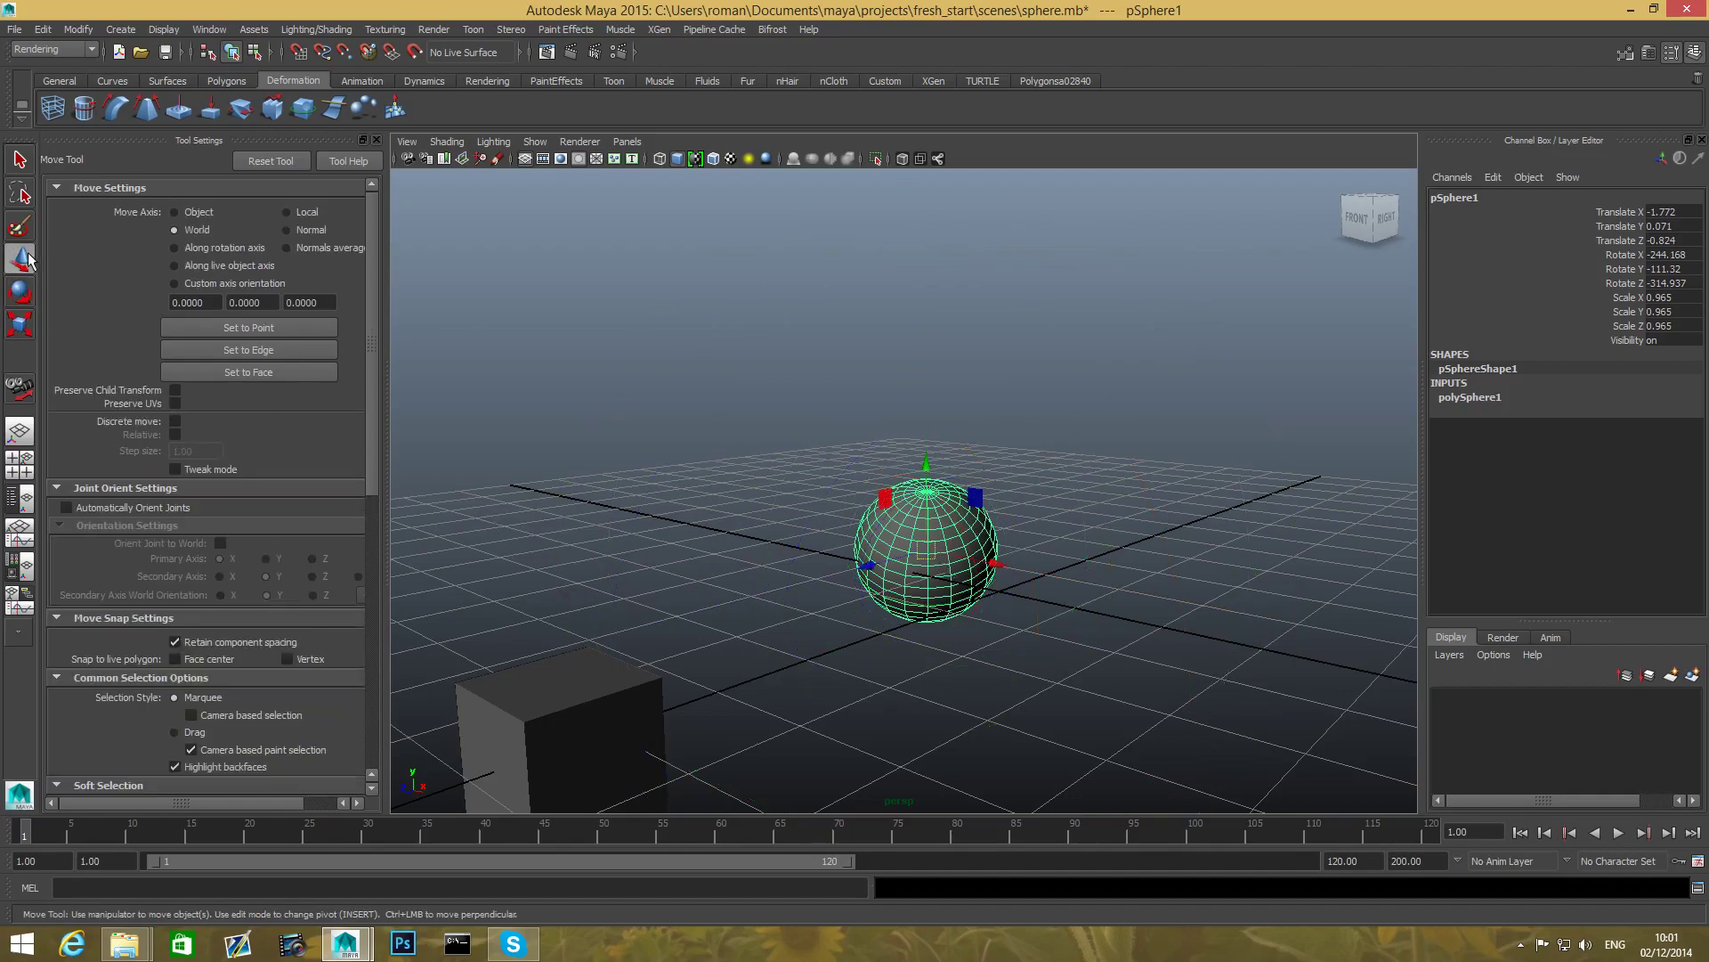
pyautogui.click(21, 301)
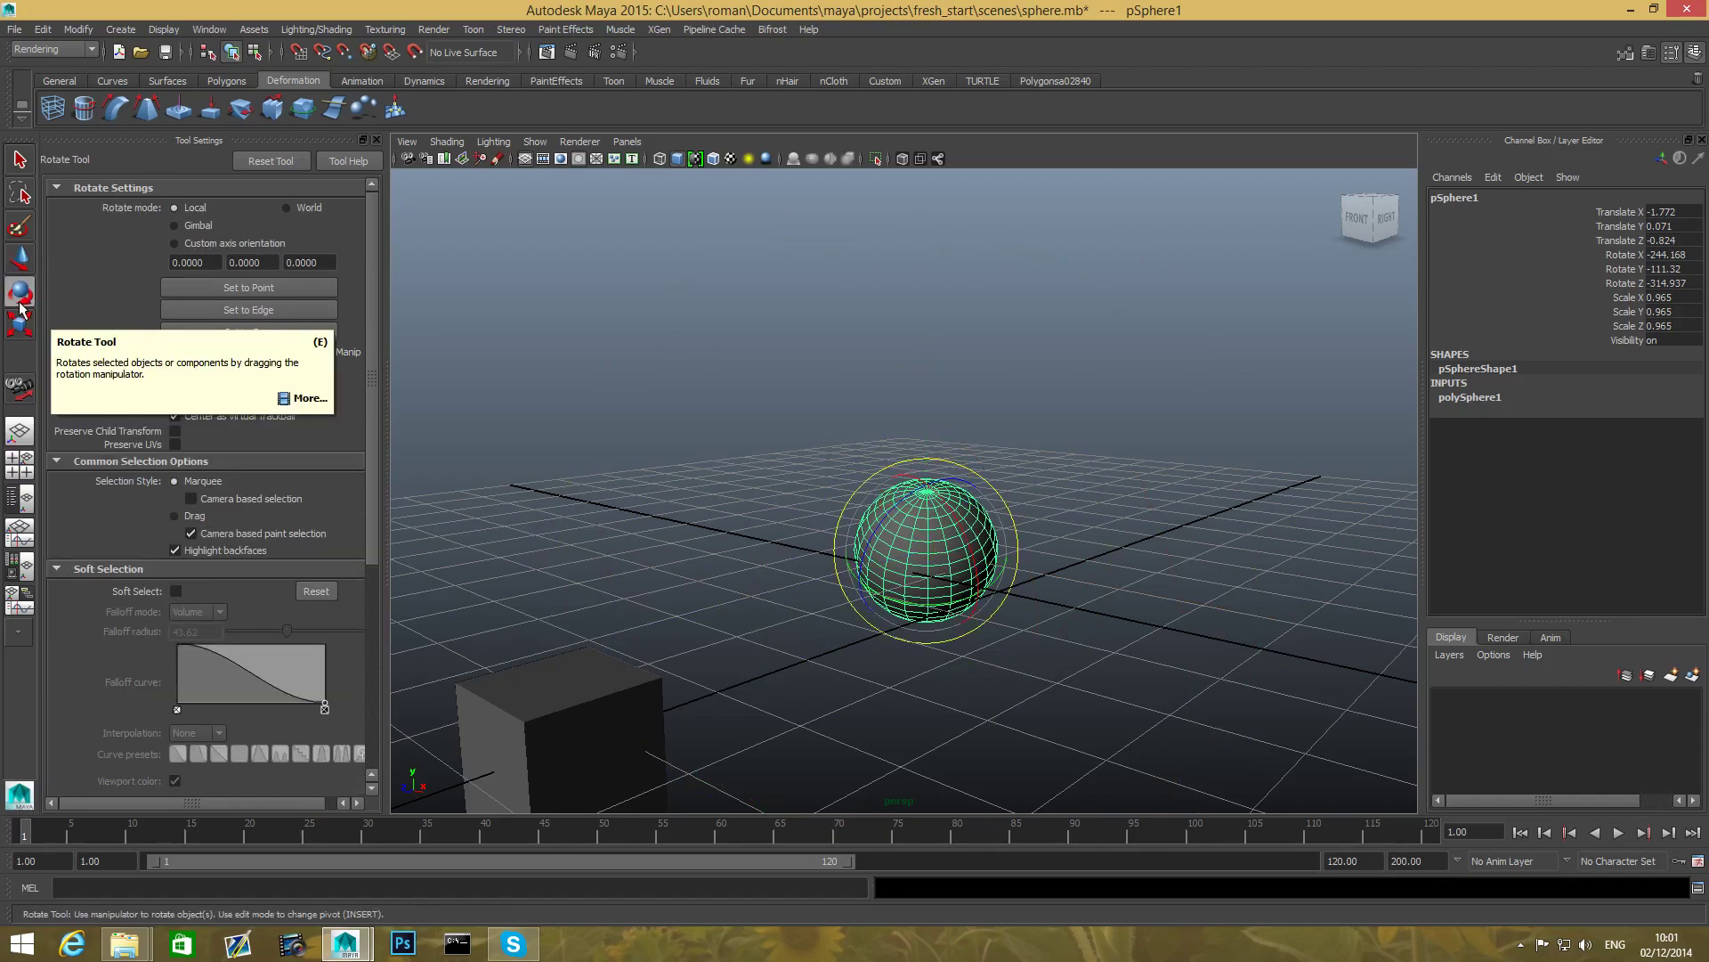
pyautogui.click(19, 325)
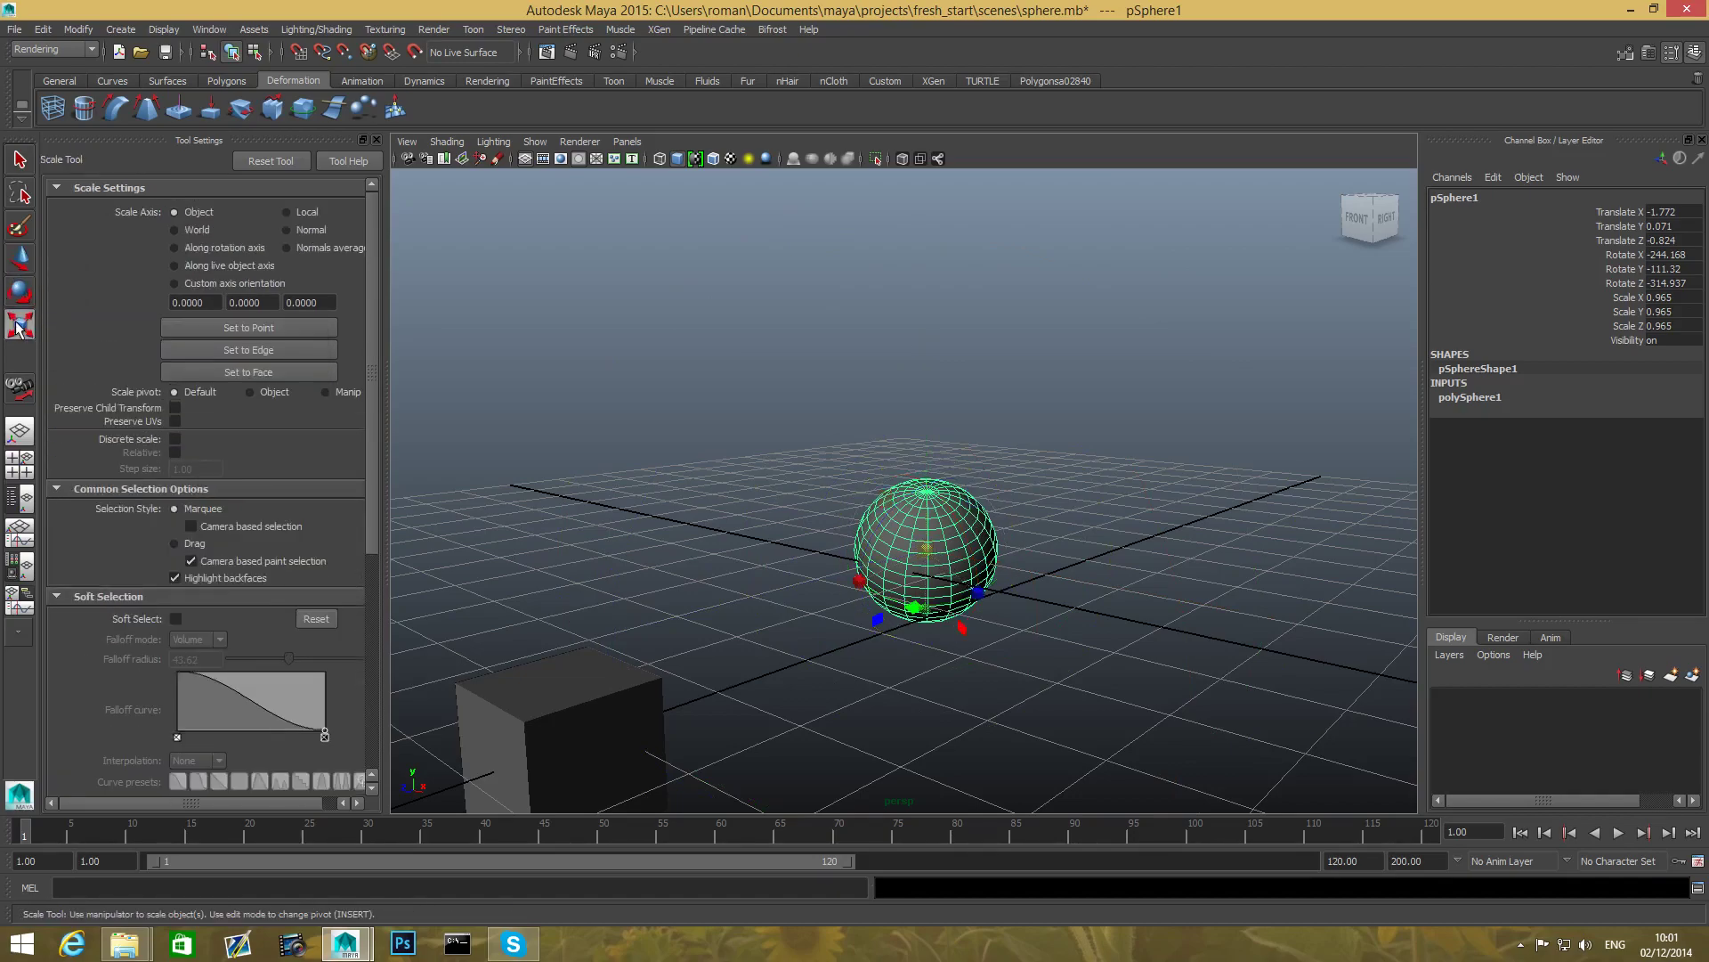
# - Adjust the scale handle size and scale pSphere1 uniformly up to 1.592
pyautogui.press('+')
pyautogui.press('+')
pyautogui.press('+')
pyautogui.press('+')
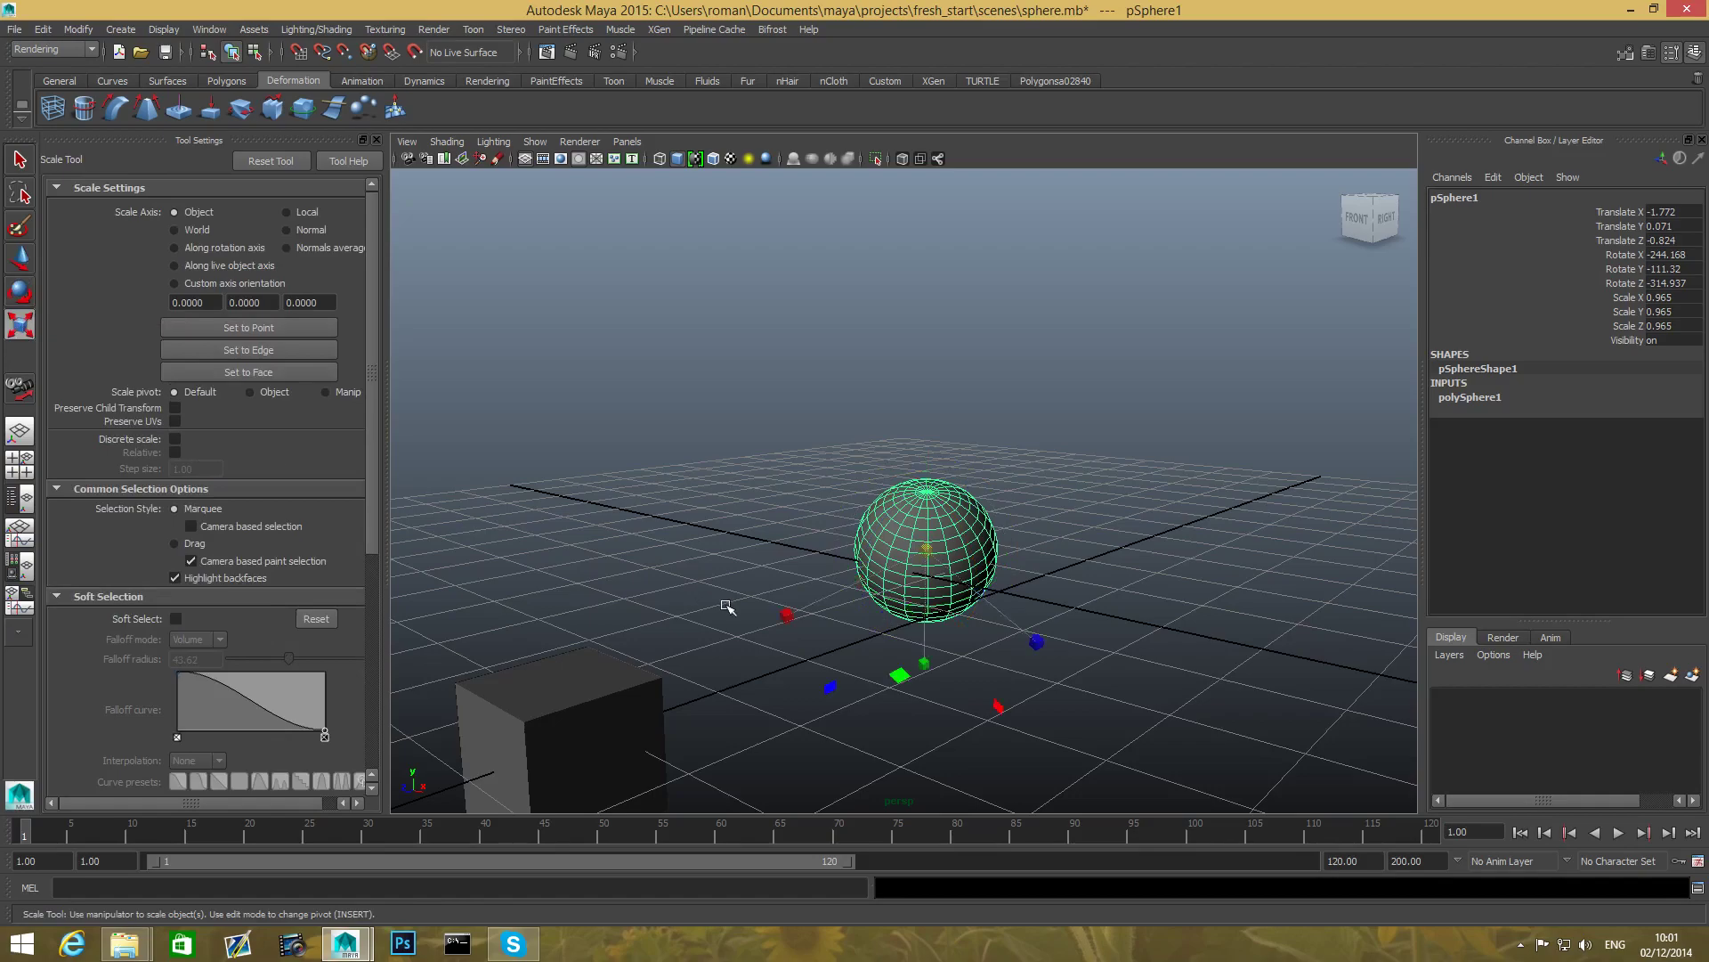
pyautogui.press('+')
pyautogui.press('+')
pyautogui.press('+')
pyautogui.press('-')
pyautogui.press('-')
pyautogui.press('-')
pyautogui.keyDown('alt'); pyautogui.moveTo(820, 609); pyautogui.dragTo(903, 601); pyautogui.keyUp('alt')
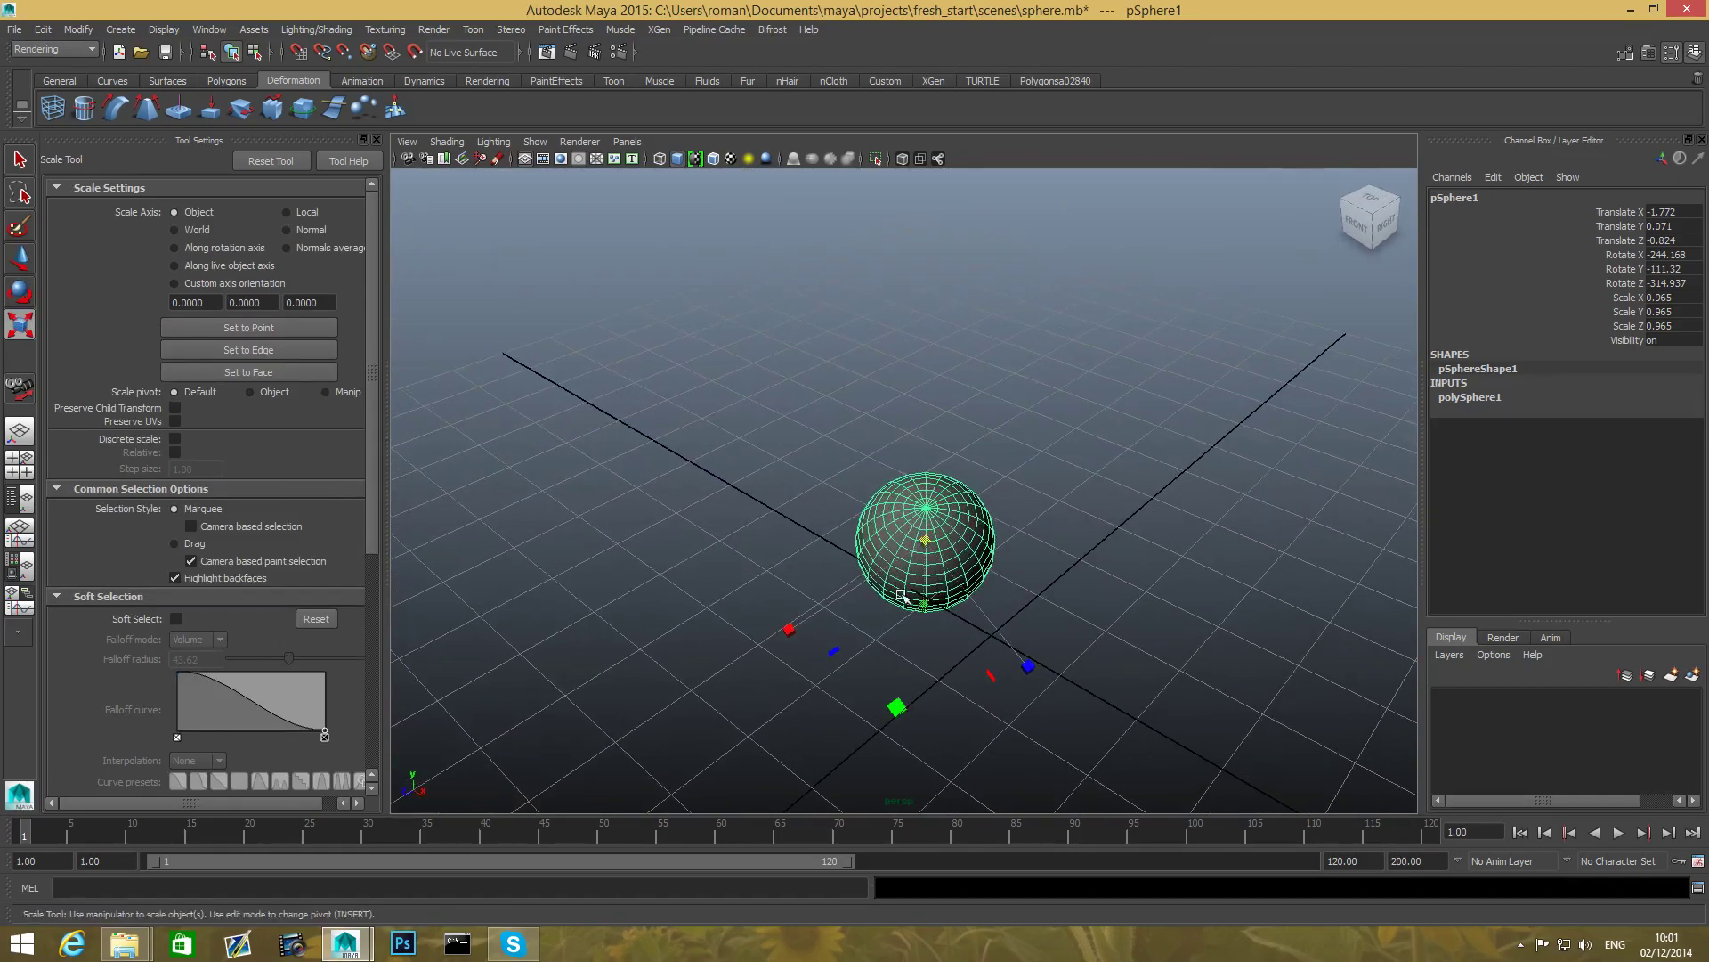
pyautogui.moveTo(929, 545); pyautogui.dragTo(969, 571)
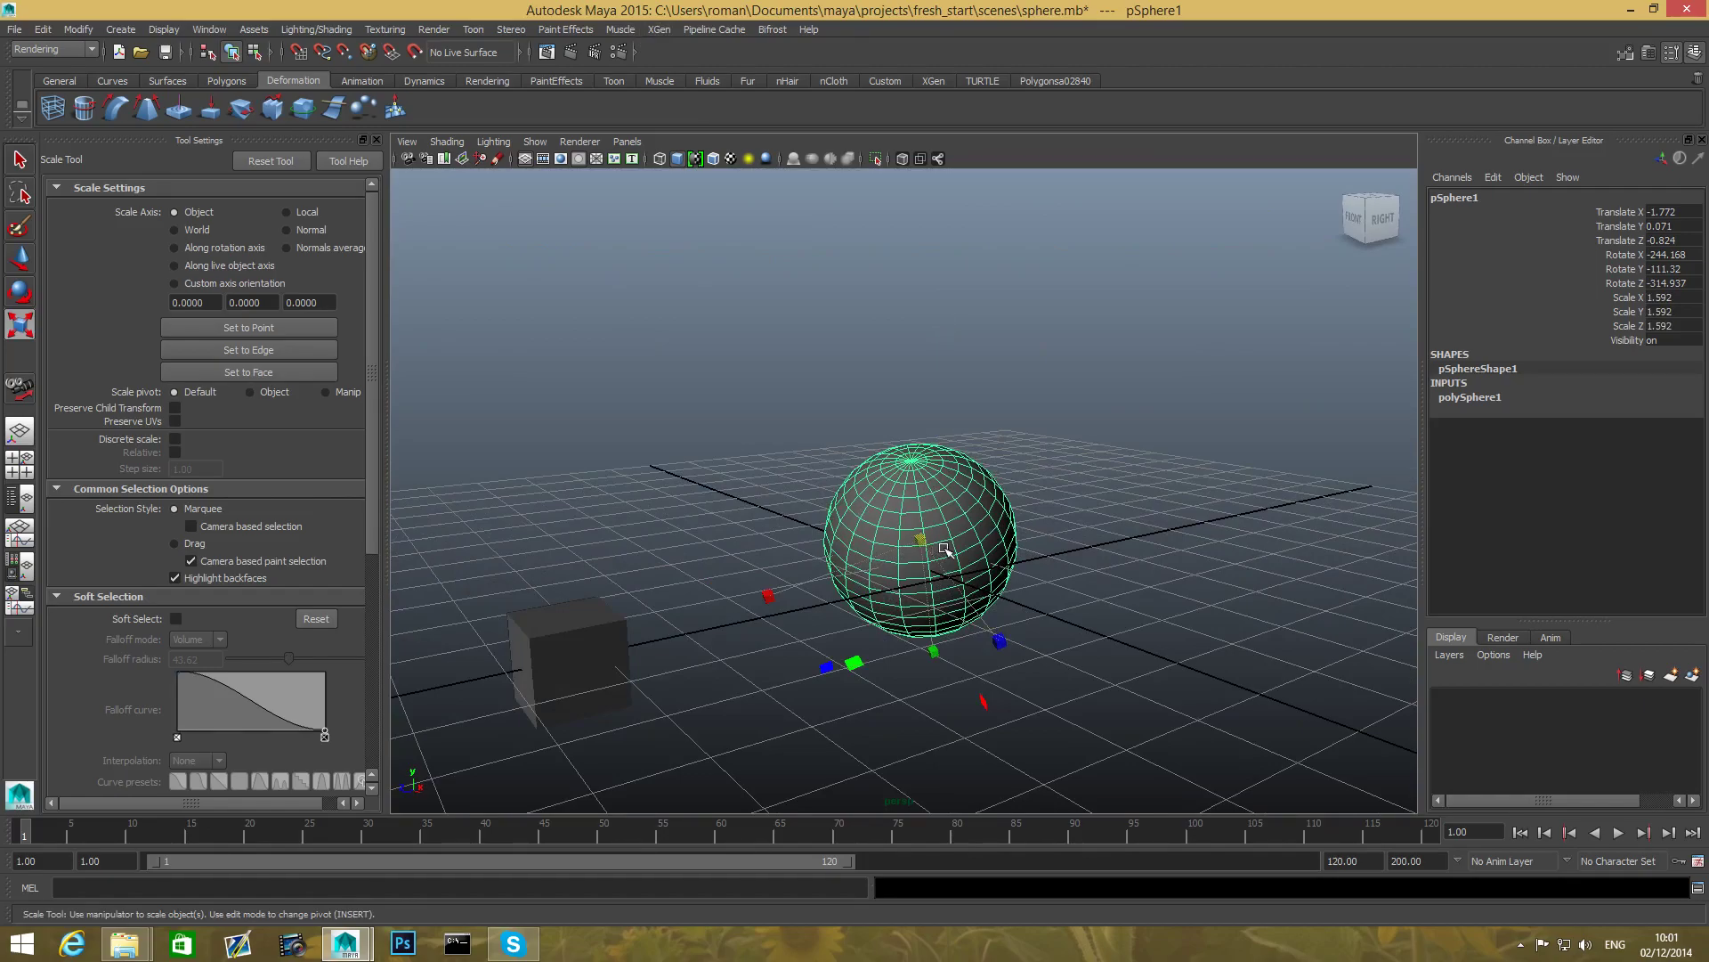
# - Orbit to inspect the enlarged sphere from below and undo the accidental Z squash
pyautogui.keyDown('alt'); pyautogui.moveTo(943, 546); pyautogui.dragTo(1073, 541); pyautogui.keyUp('alt')
pyautogui.scroll(5, 1073, 540)
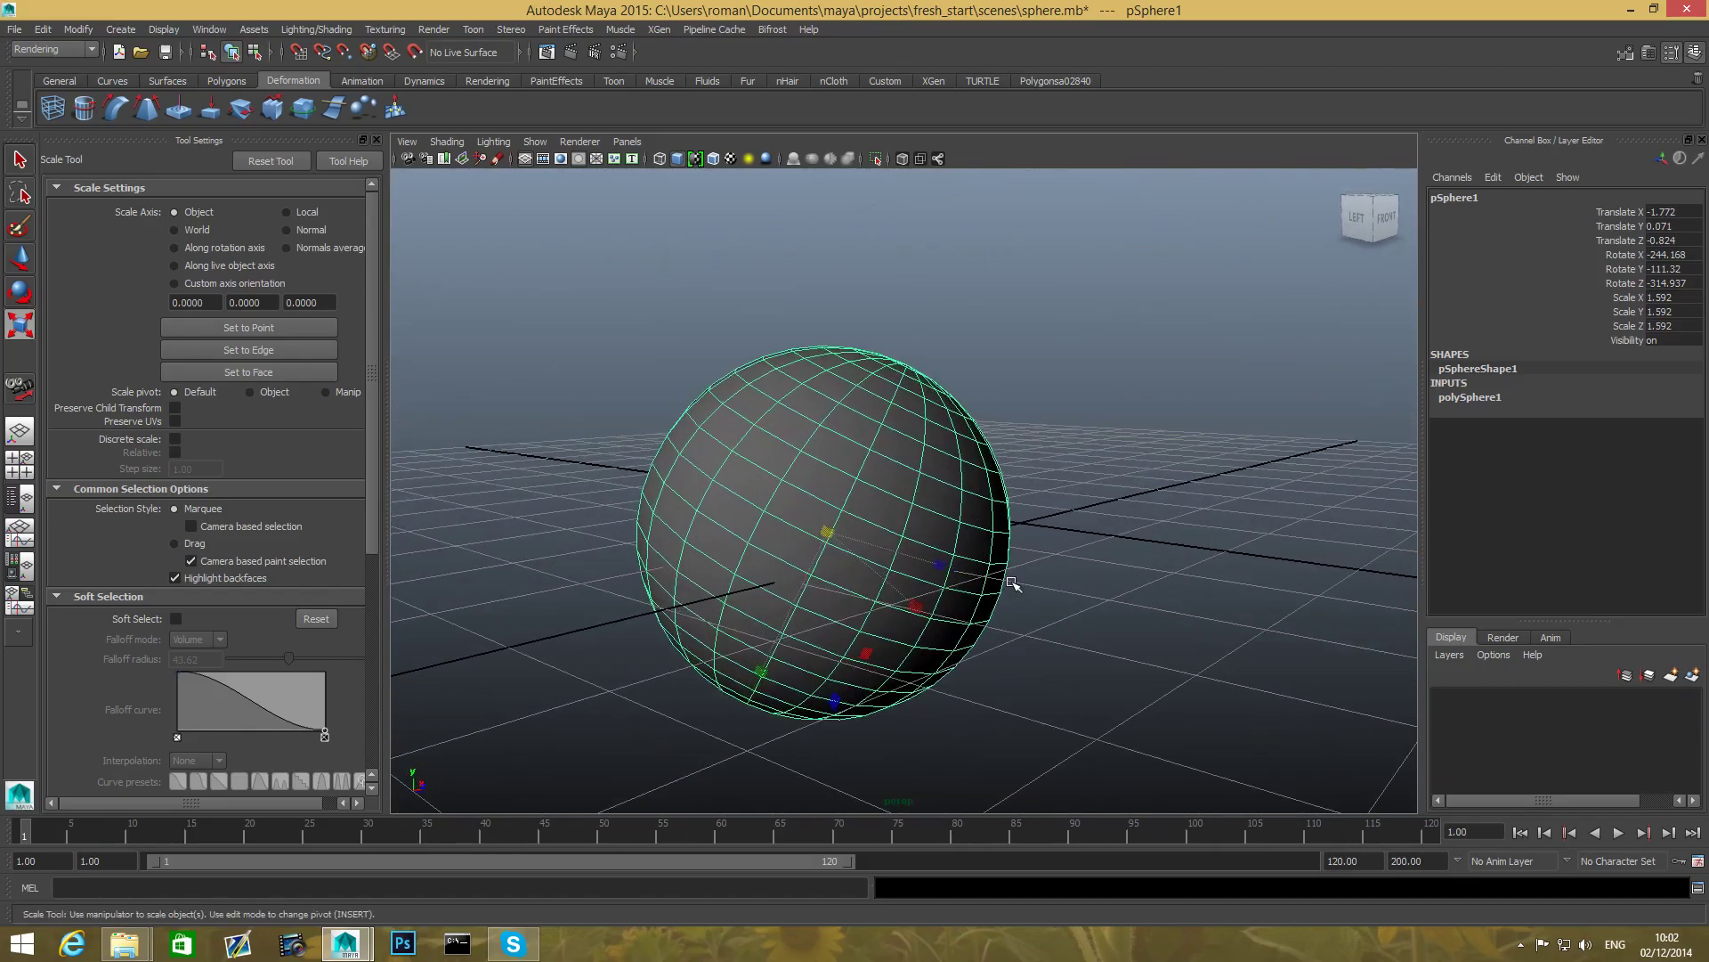
pyautogui.press('+')
pyautogui.press('-')
pyautogui.press('+')
pyautogui.scroll(-4, 894, 560)
pyautogui.keyDown('alt'); pyautogui.moveTo(914, 590); pyautogui.dragTo(726, 679); pyautogui.keyUp('alt')
pyautogui.hotkey('ctrl', 'z')
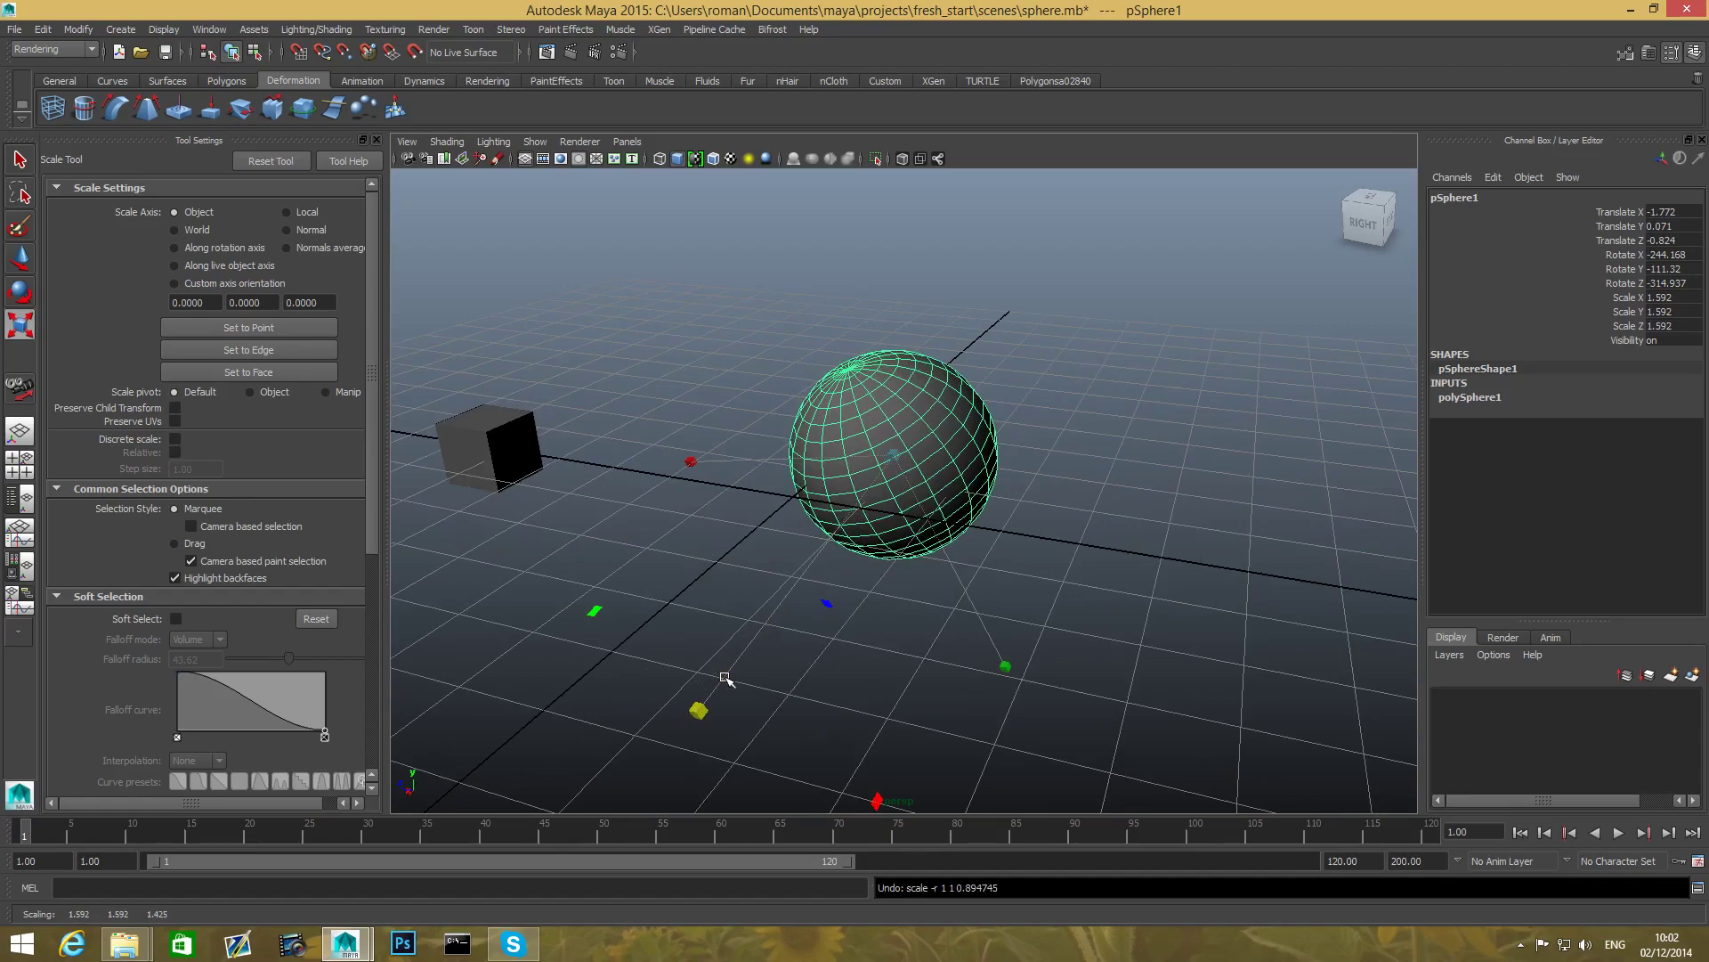